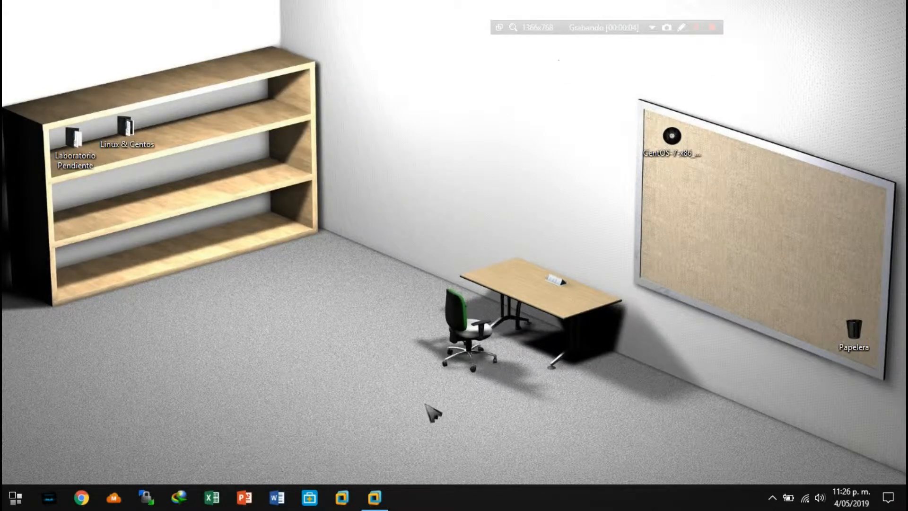
Switch to VMware Workstation and start creating a virtual machine with the Típico (recomendado) configuration.
{"action": "left_click", "coordinate": [375, 497]}
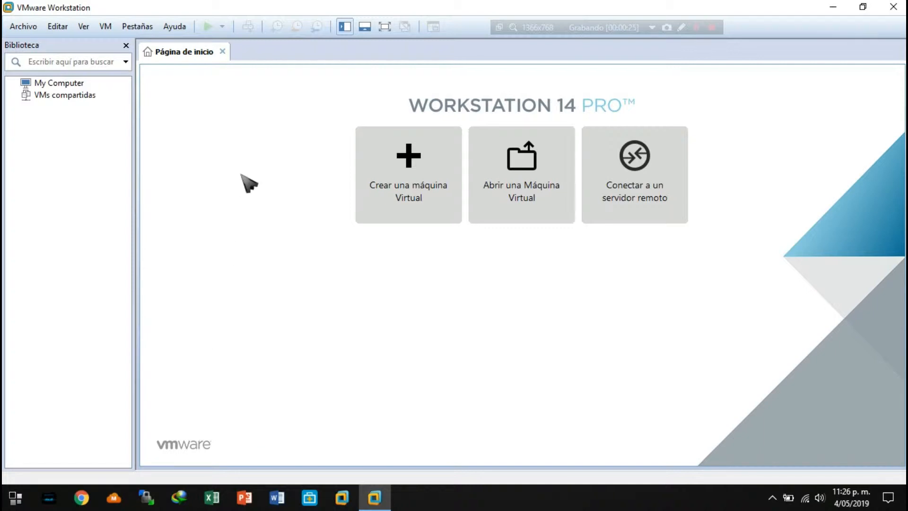
{"action": "left_click", "coordinate": [696, 28]}
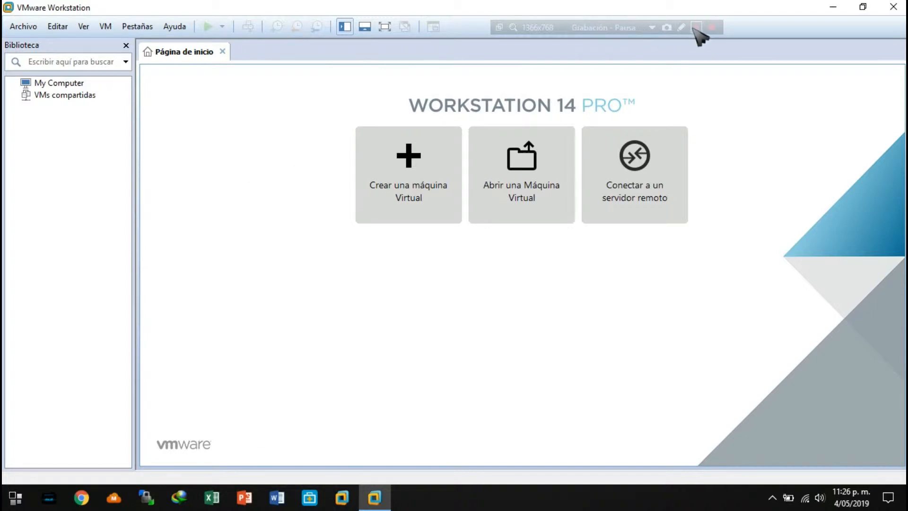
{"action": "left_click", "coordinate": [696, 28]}
{"action": "left_click", "coordinate": [395, 171]}
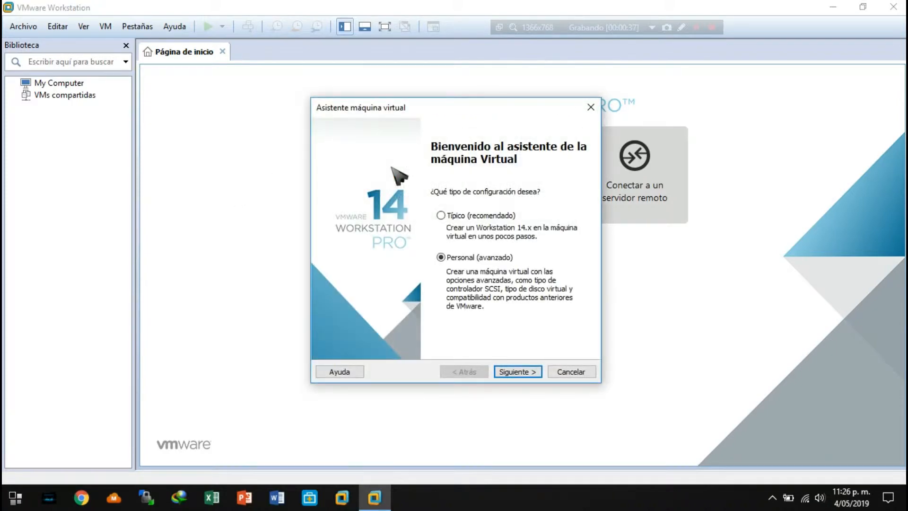
{"action": "left_click_drag", "start_coordinate": [428, 108], "coordinate": [394, 113]}
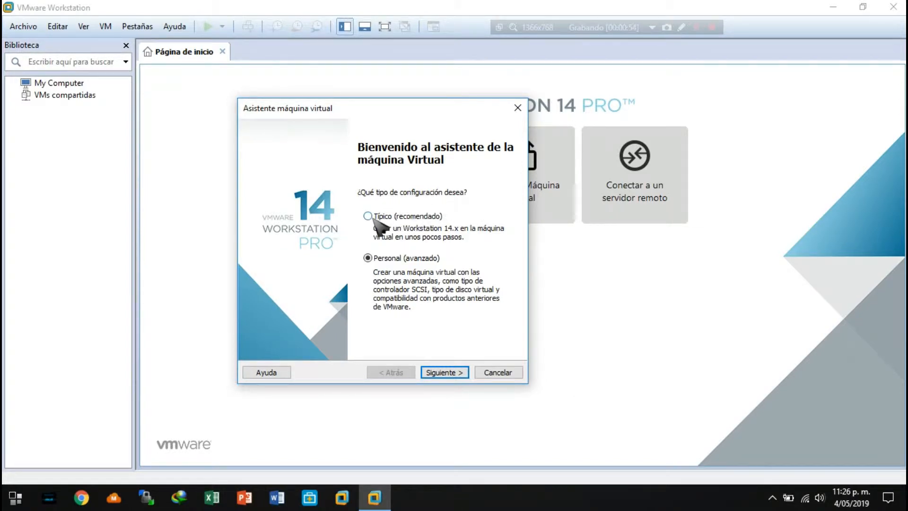
{"action": "left_click", "coordinate": [376, 259]}
{"action": "left_click", "coordinate": [369, 216]}
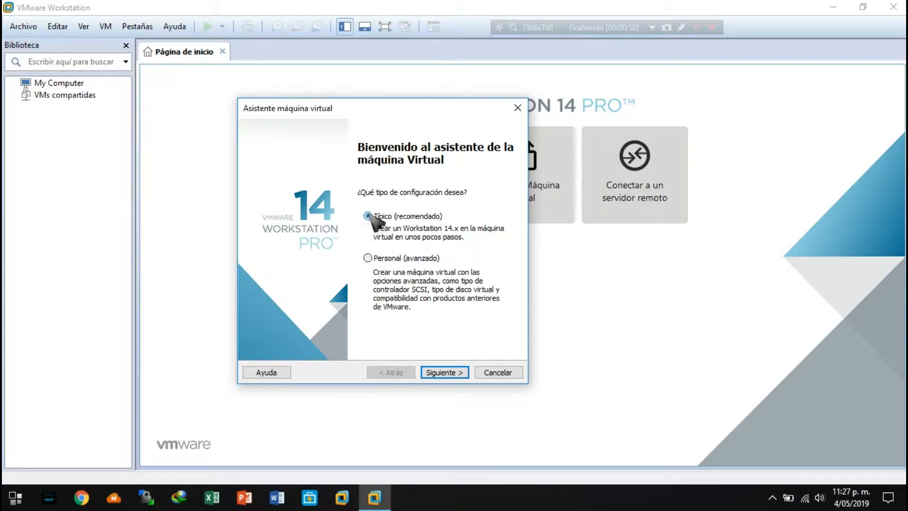
{"action": "left_click", "coordinate": [445, 373]}
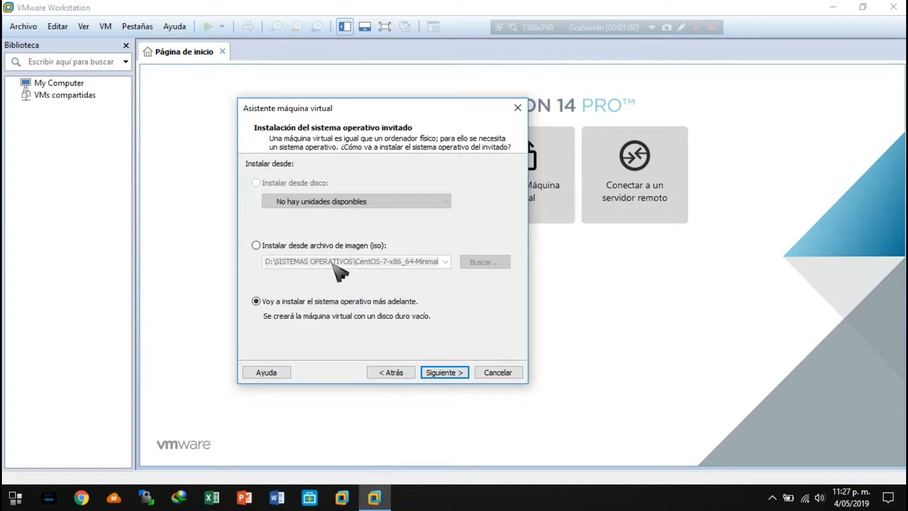
Choose to install the guest operating system from an ISO image file.
{"action": "left_click", "coordinate": [261, 245]}
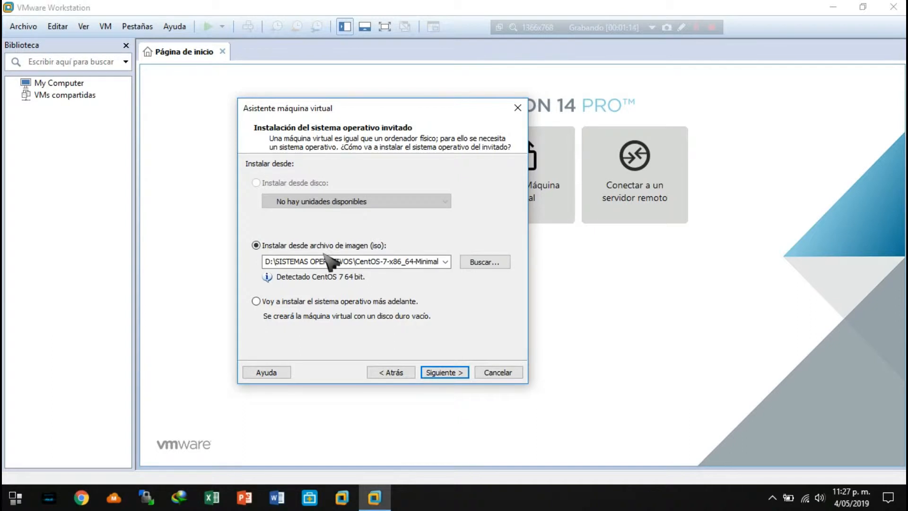
{"action": "left_click", "coordinate": [402, 264]}
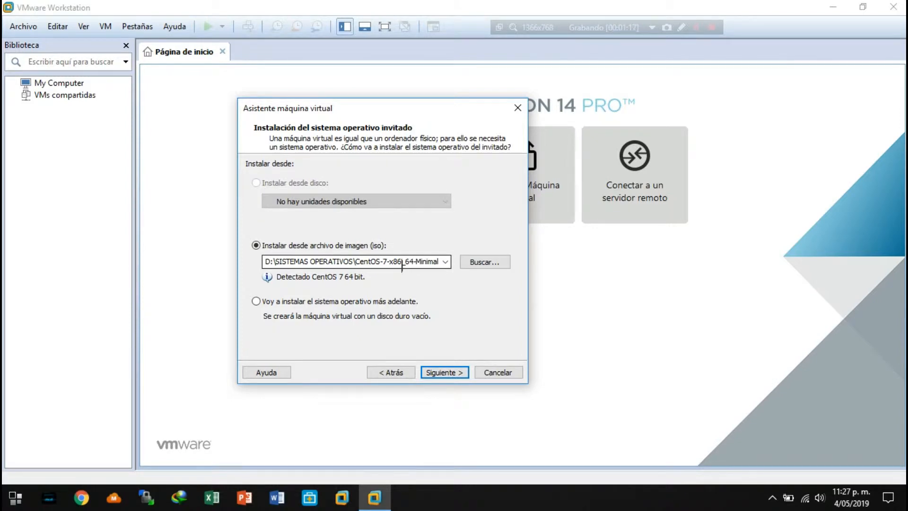
Switch to Chrome, search for "descargar centos 7 minimal" and open the Download CentOS page on centos.org.
{"action": "left_click", "coordinate": [81, 497]}
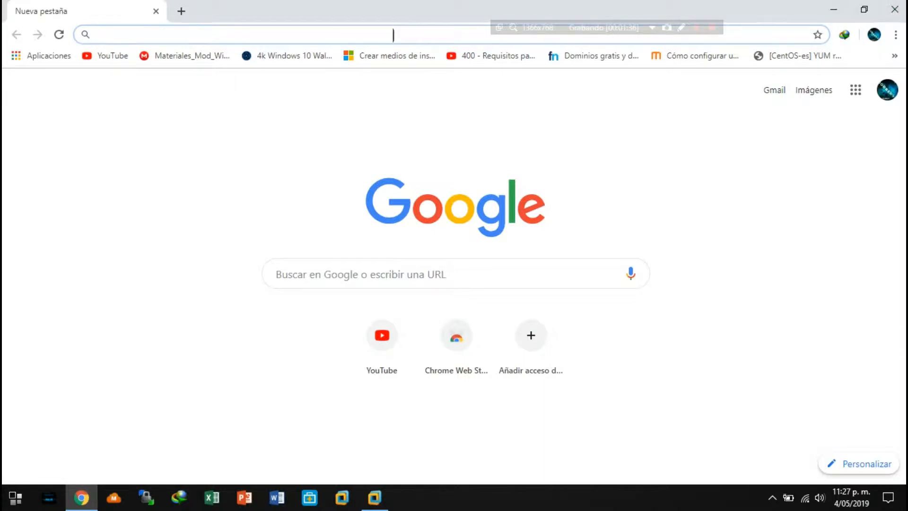
{"action": "type", "text": "descar"}
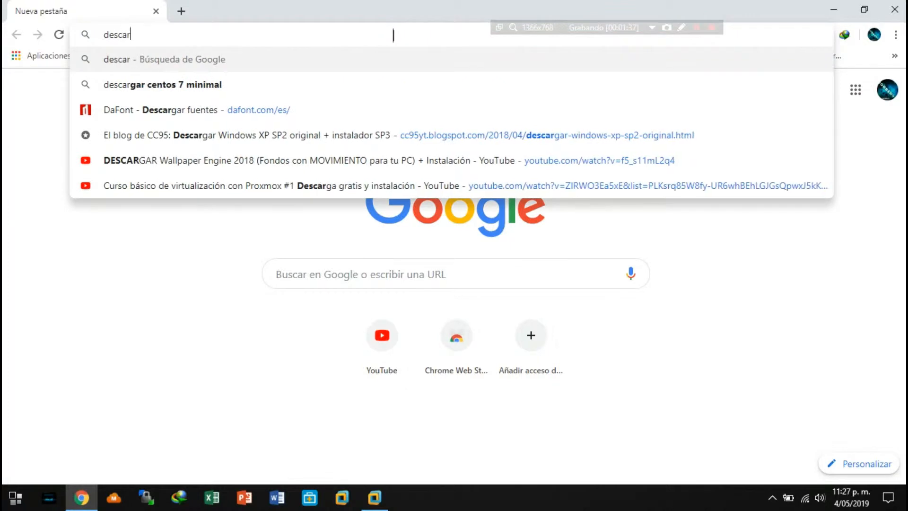
{"action": "type", "text": "gar centos"}
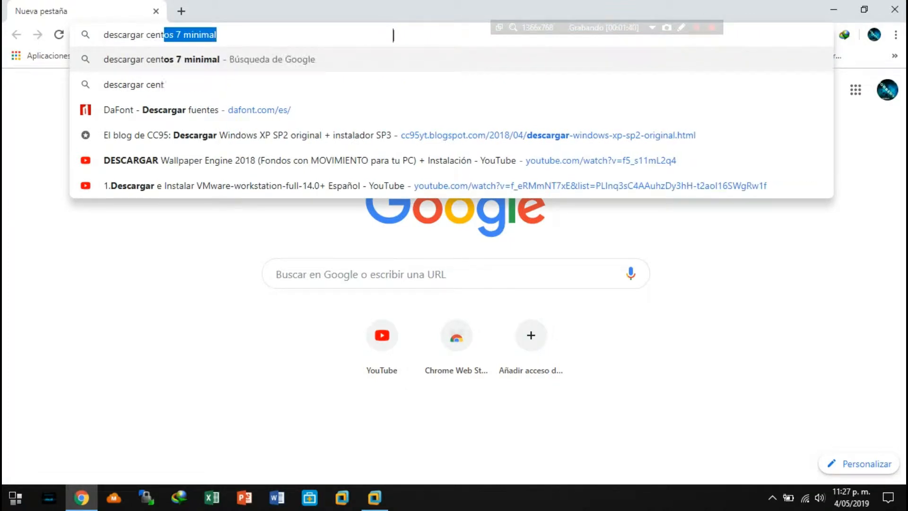
{"action": "key", "text": "Return"}
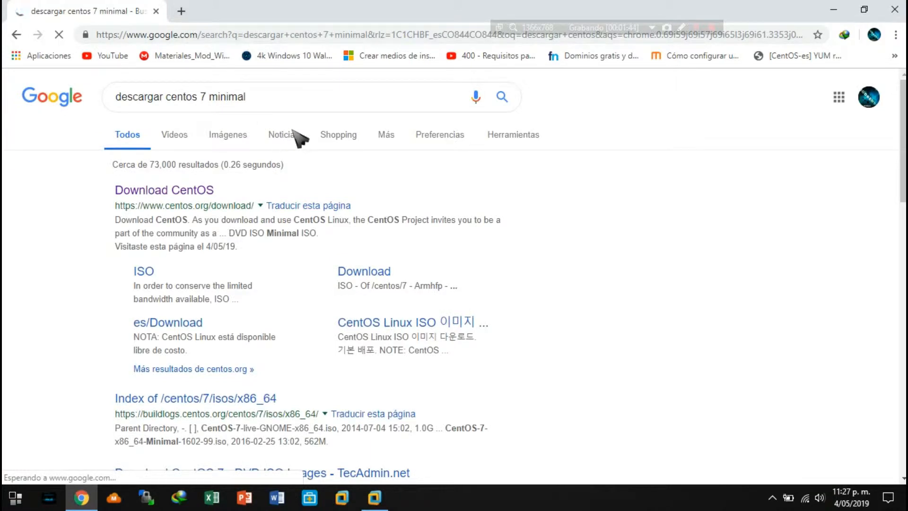
{"action": "left_click", "coordinate": [168, 192]}
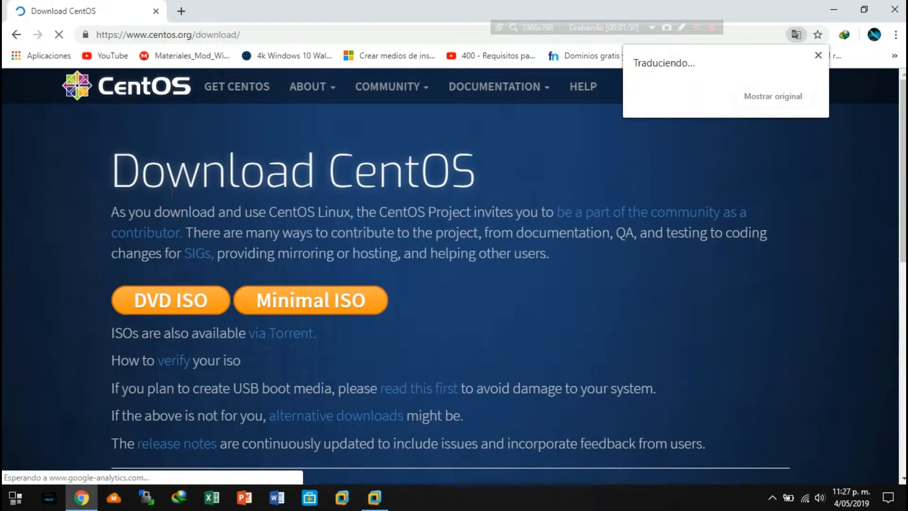
Dismiss the translation pop-up, review the ISO download options on the CentOS page, and close the browser.
{"action": "left_click", "coordinate": [817, 55]}
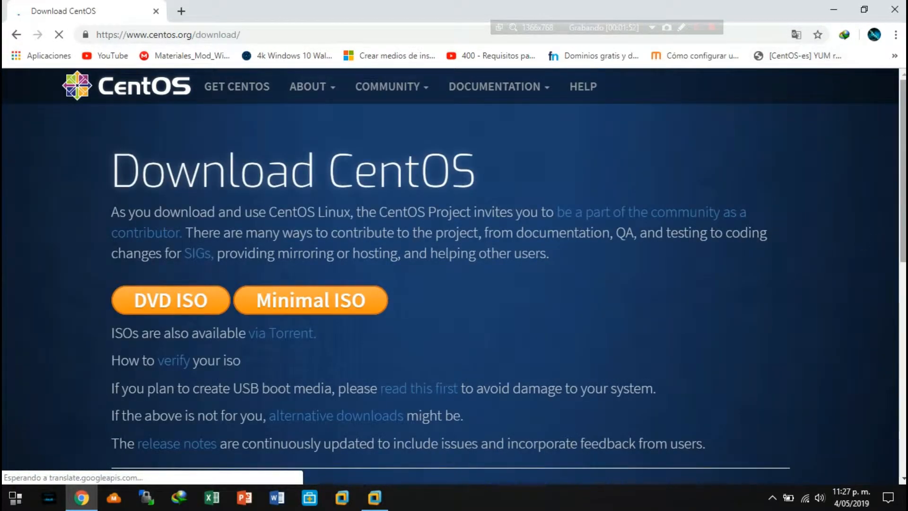
{"action": "scroll", "coordinate": [449, 274], "scroll_direction": "down", "scroll_amount": 1}
{"action": "scroll", "coordinate": [450, 274], "scroll_direction": "down", "scroll_amount": 2}
{"action": "scroll", "coordinate": [449, 275], "scroll_direction": "up", "scroll_amount": 2}
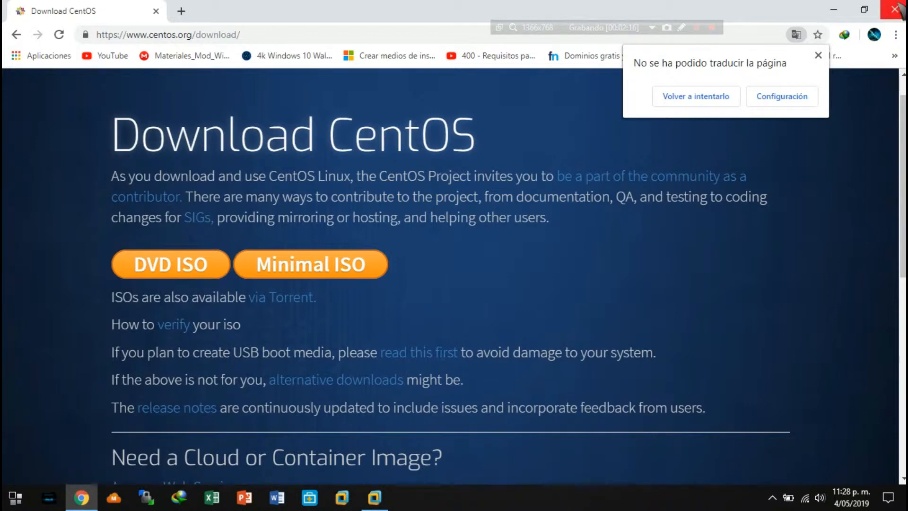
{"action": "left_click", "coordinate": [895, 9]}
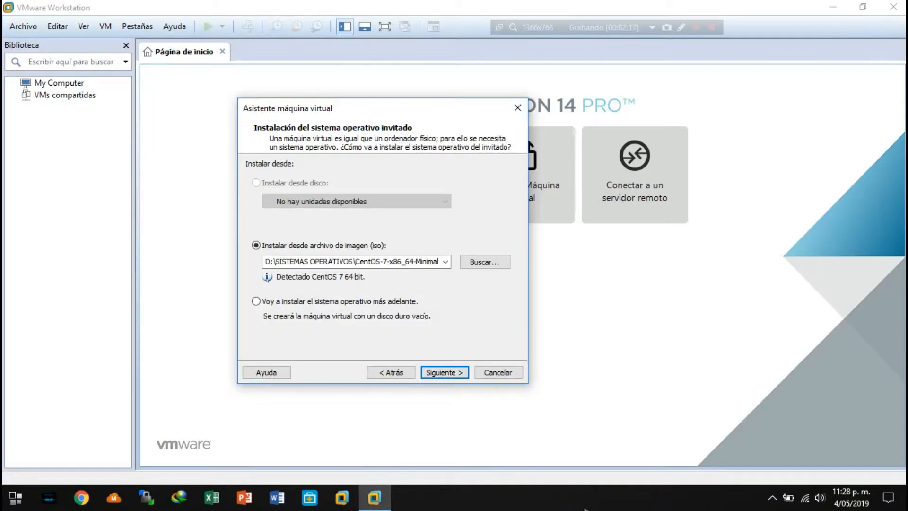
Show the desktop to locate the CentOS-7-x86_64-Minimal-1810 image file, and return to VMware Workstation.
{"action": "right_click", "coordinate": [586, 497]}
{"action": "left_click", "coordinate": [641, 417]}
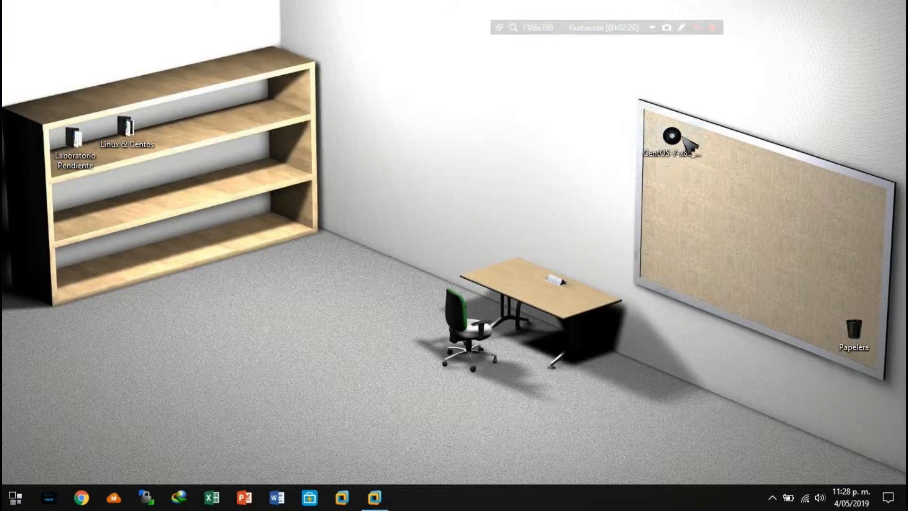
{"action": "left_click", "coordinate": [676, 138]}
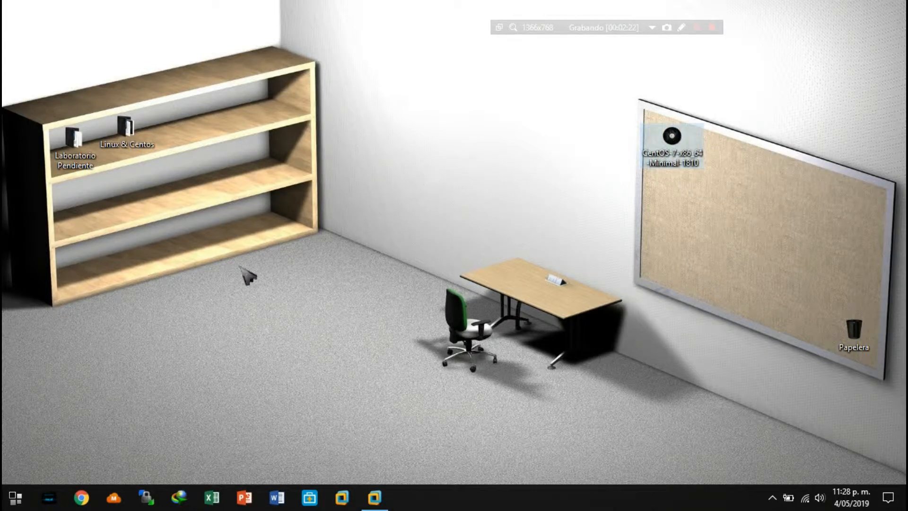
{"action": "left_click", "coordinate": [373, 497]}
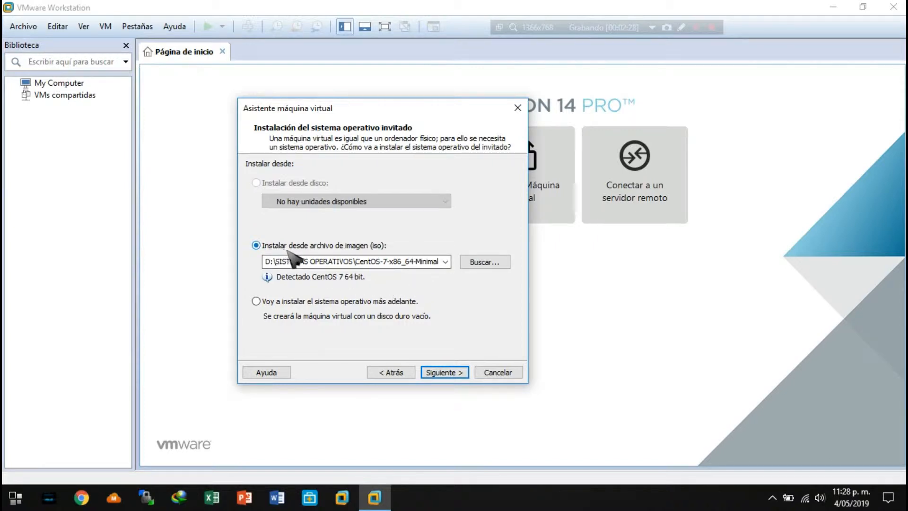
Select CentOS-7-x86_64-Minimal-1810 from the Escritorio folder as the installation image and continue to the virtual machine's name.
{"action": "left_click", "coordinate": [481, 261]}
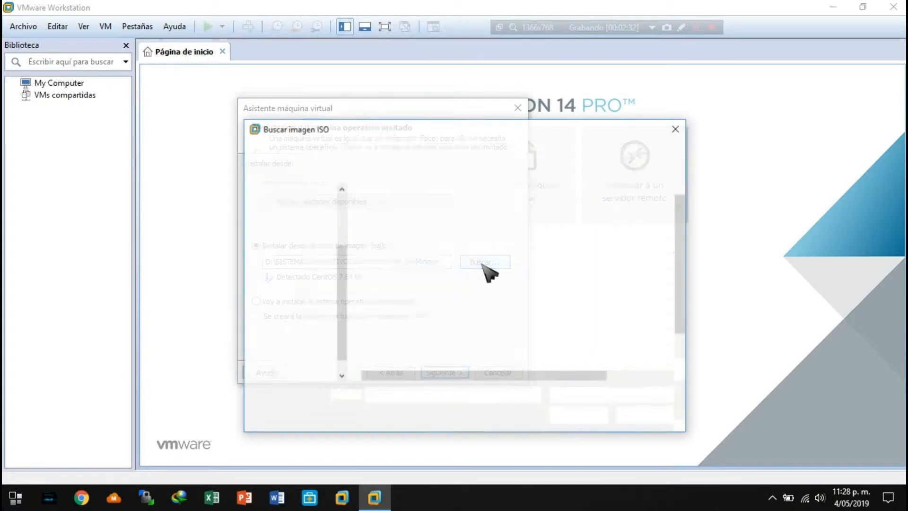
{"action": "left_click", "coordinate": [296, 268]}
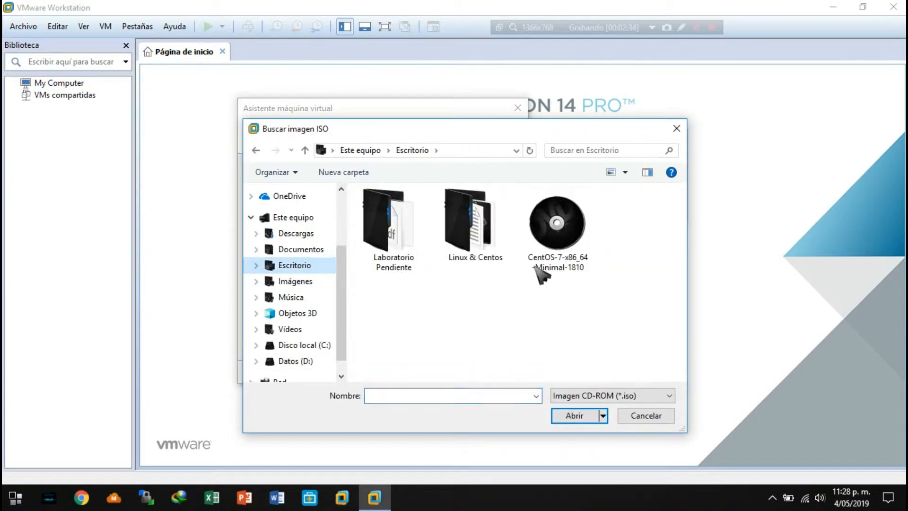
{"action": "left_click", "coordinate": [565, 234]}
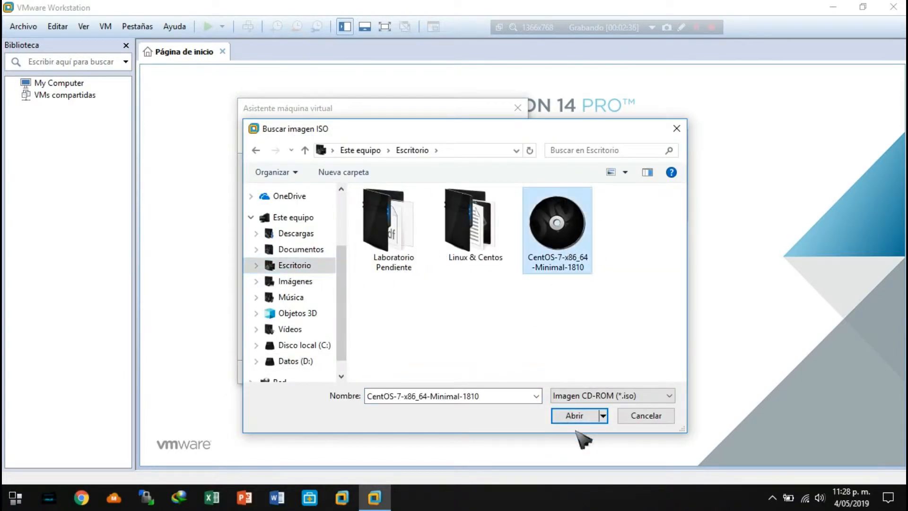
{"action": "left_click", "coordinate": [574, 415]}
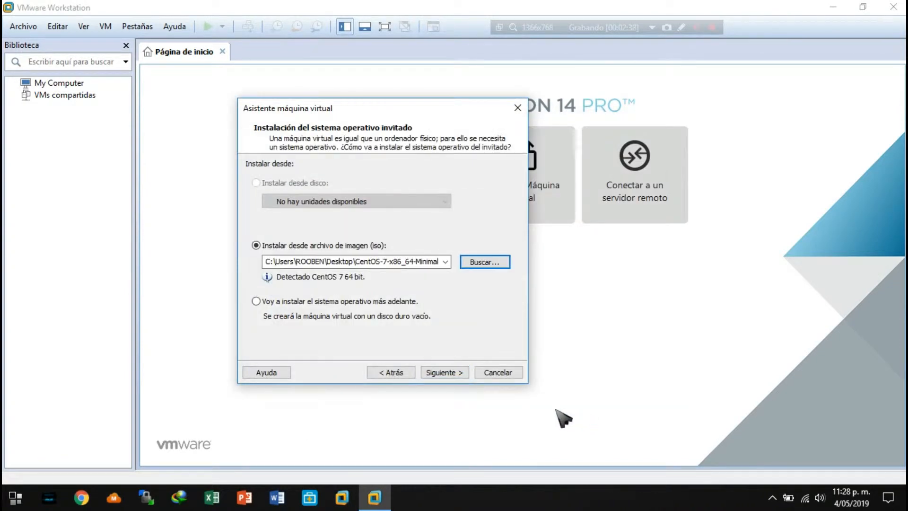
{"action": "left_click", "coordinate": [452, 373]}
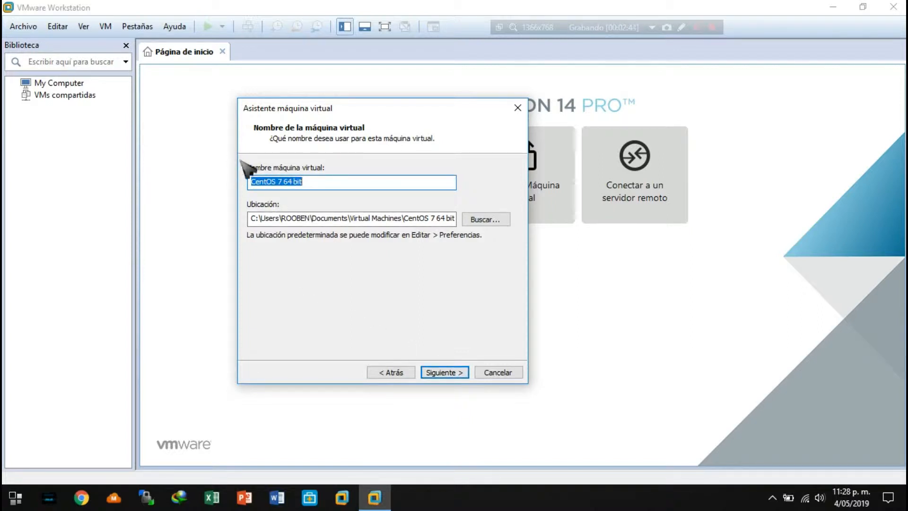
{"action": "left_click", "coordinate": [298, 184]}
{"action": "left_click_drag", "start_coordinate": [254, 182], "coordinate": [346, 186]}
{"action": "left_click", "coordinate": [312, 180]}
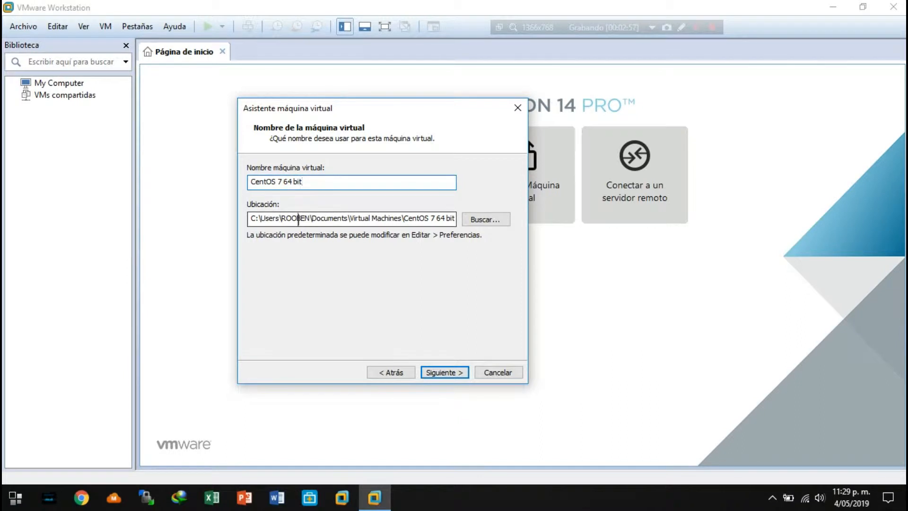
{"action": "left_click", "coordinate": [483, 221]}
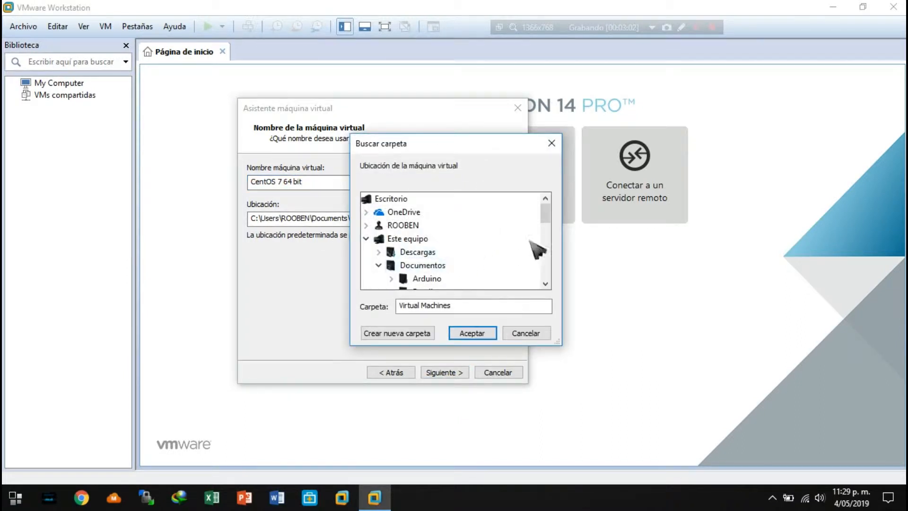
{"action": "left_click_drag", "start_coordinate": [545, 214], "coordinate": [544, 222]}
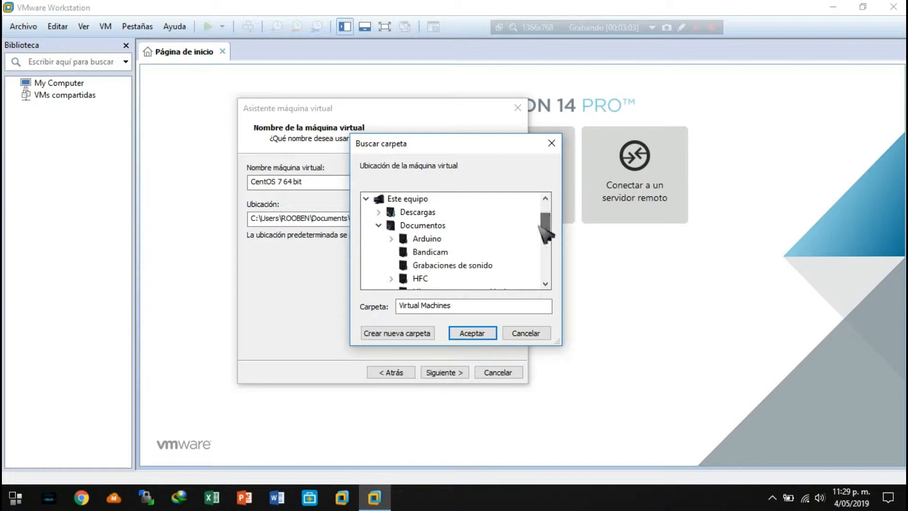
{"action": "left_click", "coordinate": [17, 497]}
{"action": "left_click", "coordinate": [246, 321]}
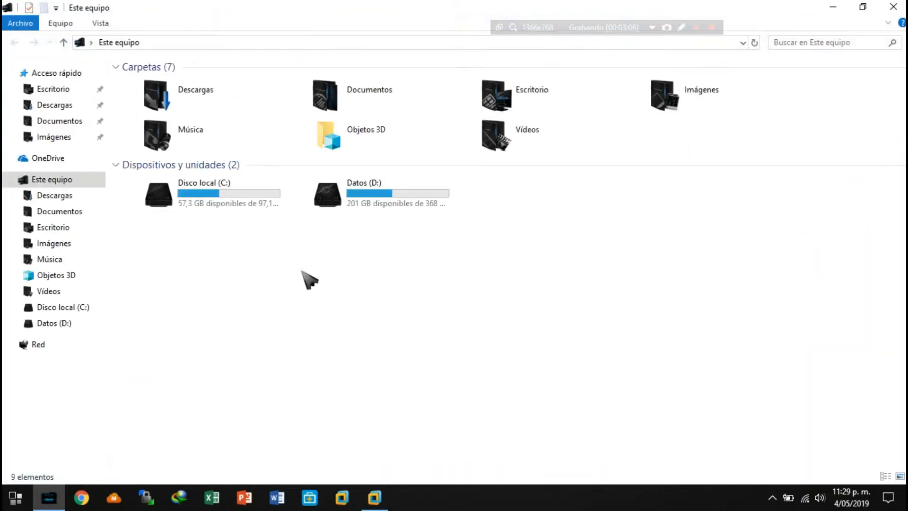
{"action": "left_click", "coordinate": [374, 498]}
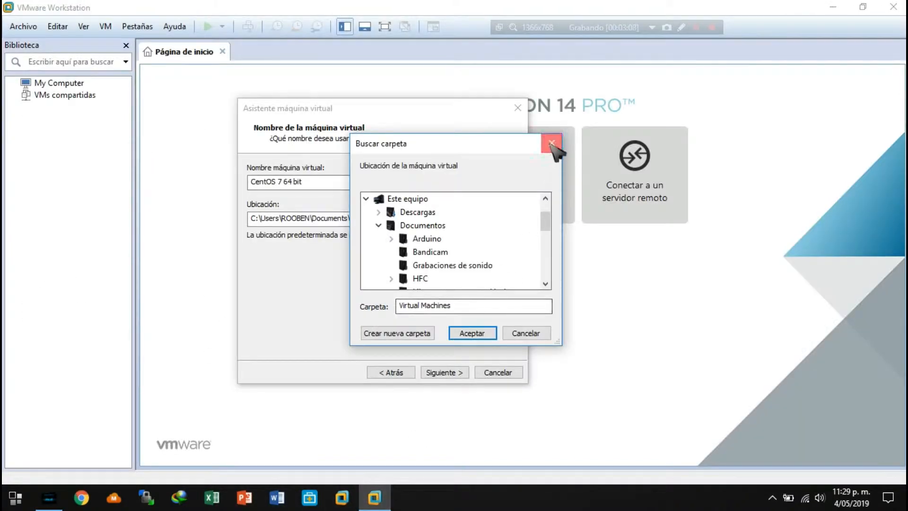
{"action": "left_click", "coordinate": [551, 143]}
Switch to File Explorer, inspect the Virtual Machines folder in Documents that serves as the storage location, and return to the virtual machine wizard.
{"action": "left_click_drag", "start_coordinate": [261, 220], "coordinate": [457, 219]}
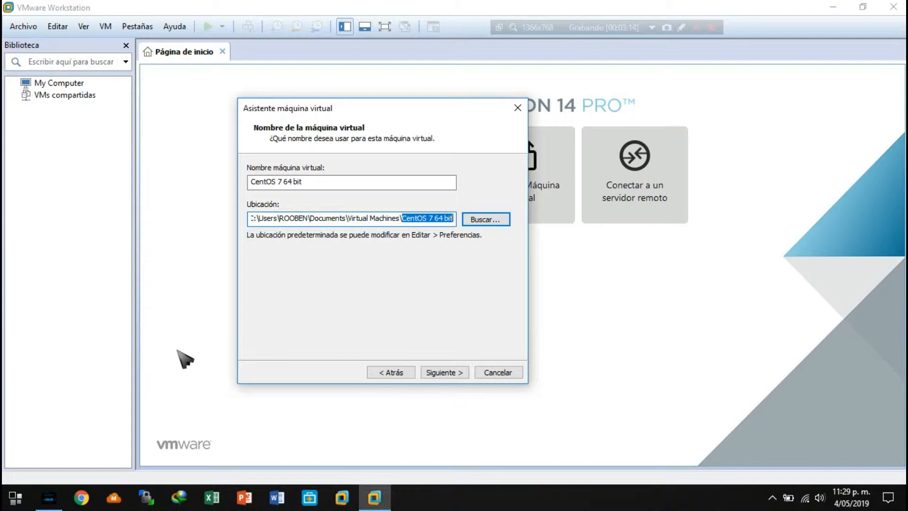
{"action": "left_click", "coordinate": [63, 500]}
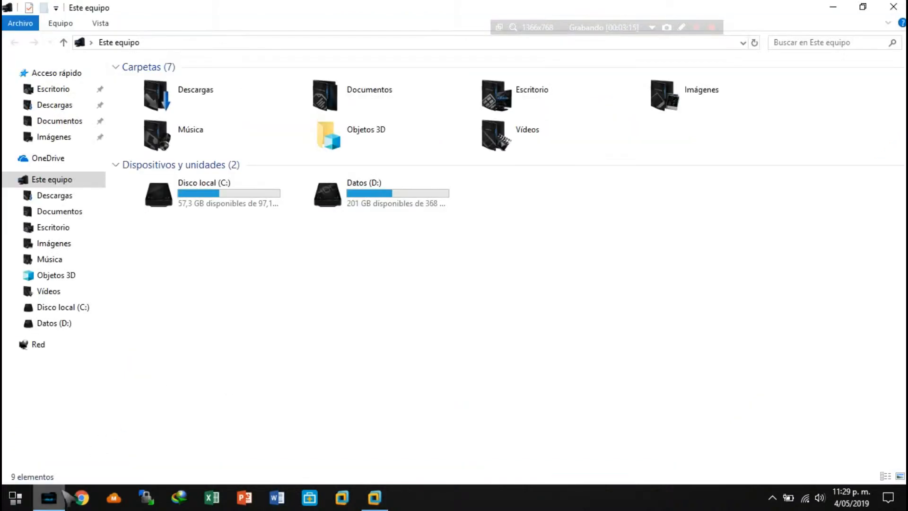
{"action": "left_click", "coordinate": [54, 212]}
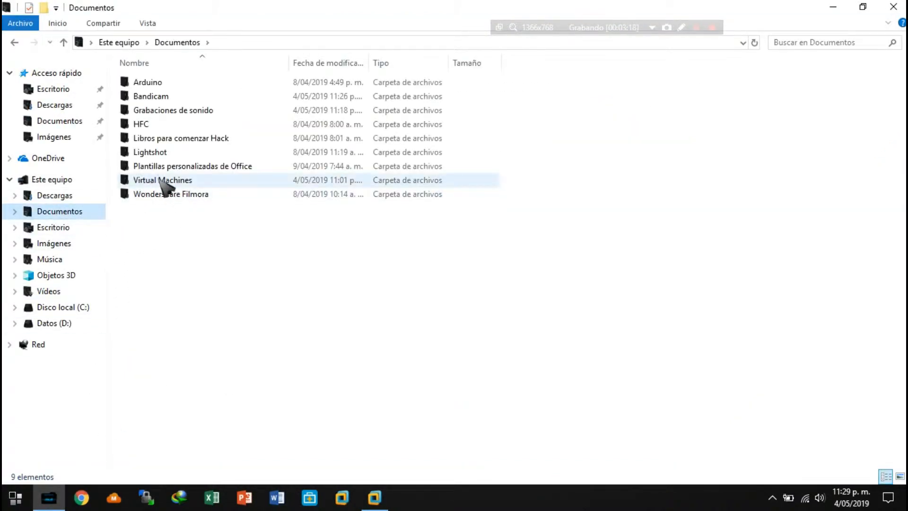
{"action": "double_click", "coordinate": [179, 181]}
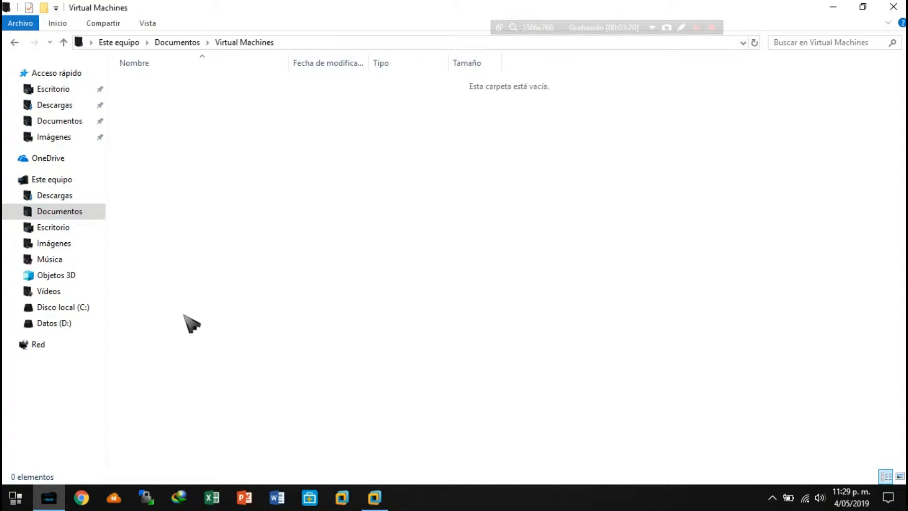
{"action": "left_click_drag", "start_coordinate": [121, 81], "coordinate": [204, 98]}
{"action": "left_click", "coordinate": [385, 500]}
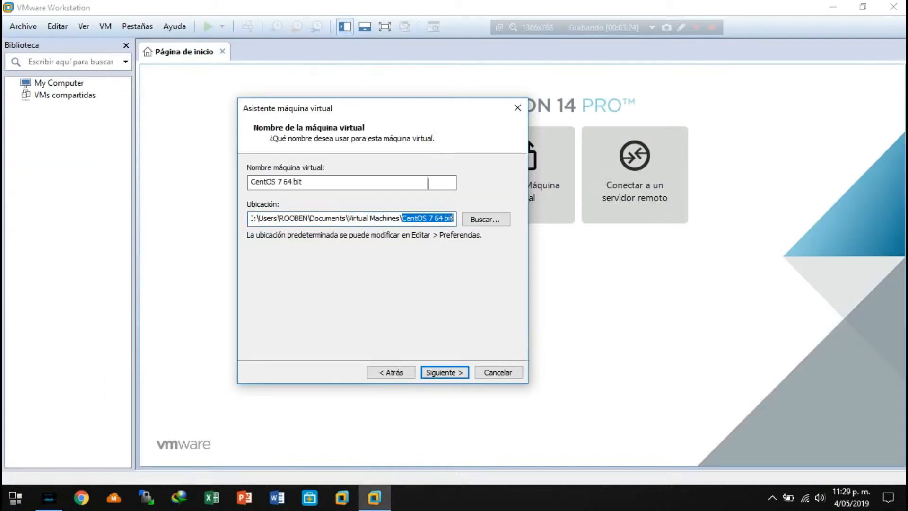
Accept the virtual machine name CentOS 7 64 bit and continue with a 20 GB disk split into several files to the summary.
{"action": "left_click_drag", "start_coordinate": [349, 182], "coordinate": [270, 181]}
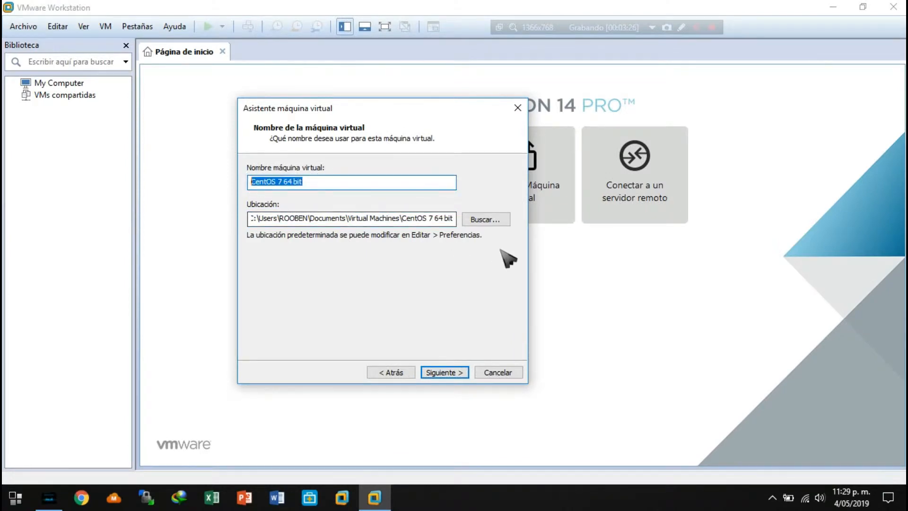
{"action": "left_click", "coordinate": [442, 373]}
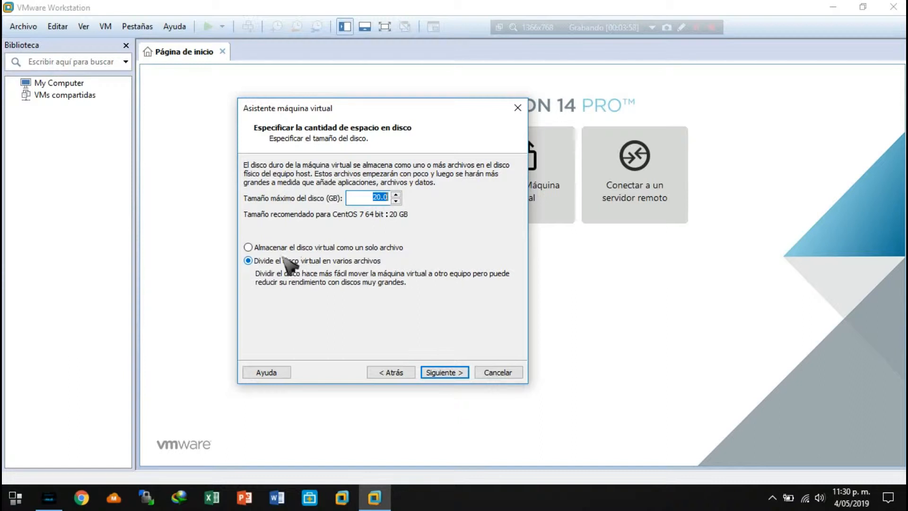
{"action": "left_click", "coordinate": [247, 247]}
{"action": "left_click", "coordinate": [450, 376]}
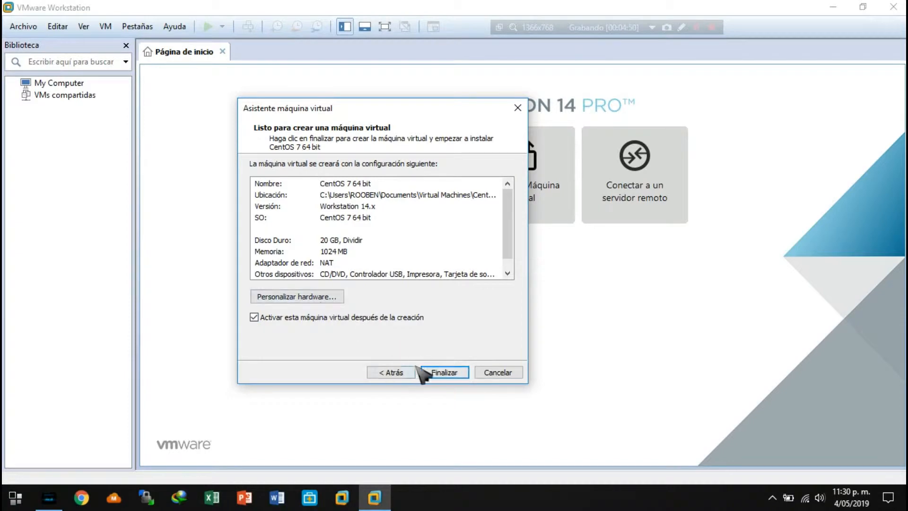
Close File Explorer, return to the guest system installation page, choose to install the operating system later, and continue.
{"action": "left_click", "coordinate": [49, 497]}
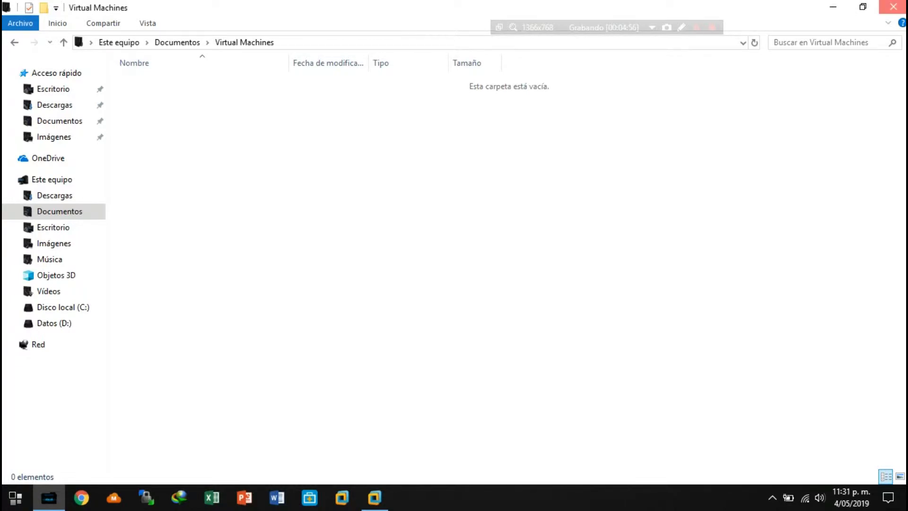
{"action": "left_click", "coordinate": [893, 7]}
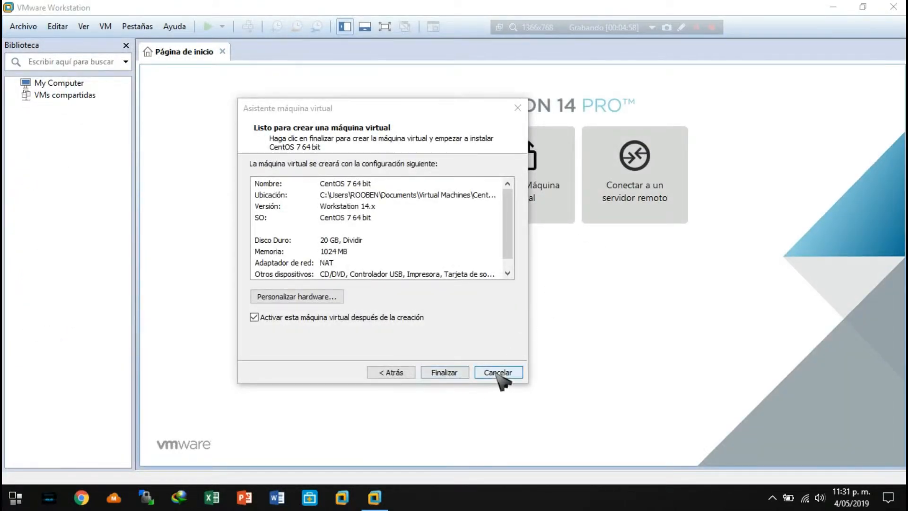
{"action": "left_click", "coordinate": [395, 373]}
{"action": "left_click", "coordinate": [394, 373]}
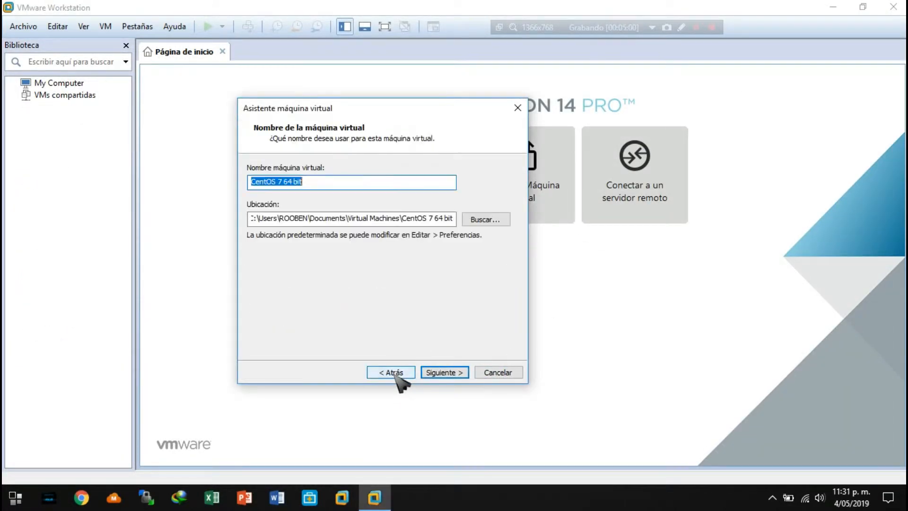
{"action": "left_click", "coordinate": [394, 373]}
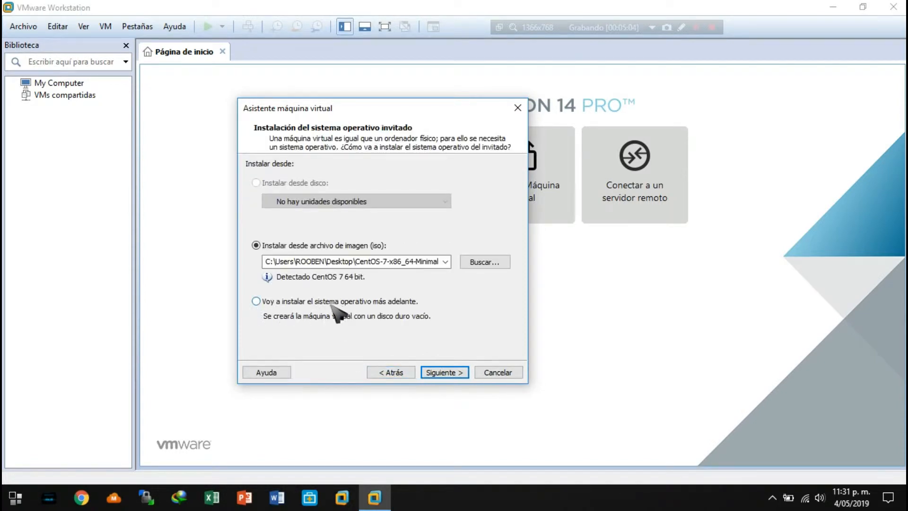
{"action": "left_click", "coordinate": [301, 305]}
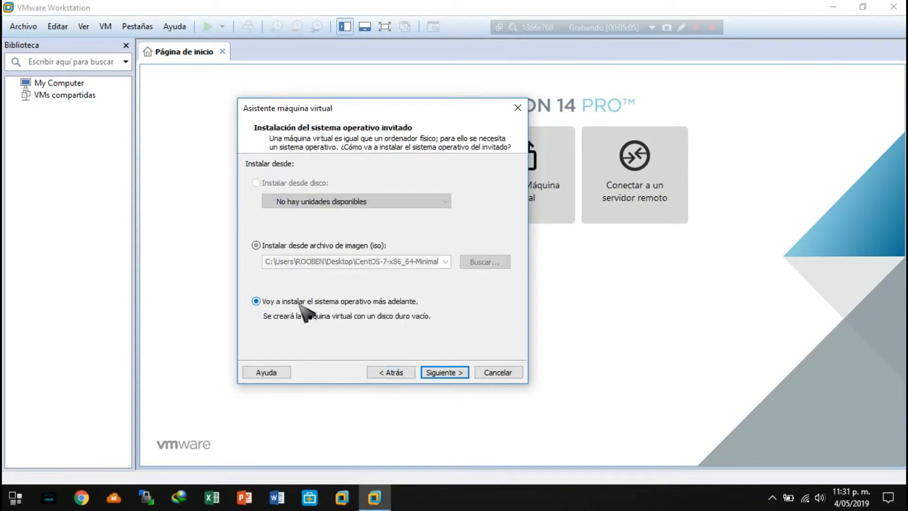
{"action": "left_click", "coordinate": [446, 376]}
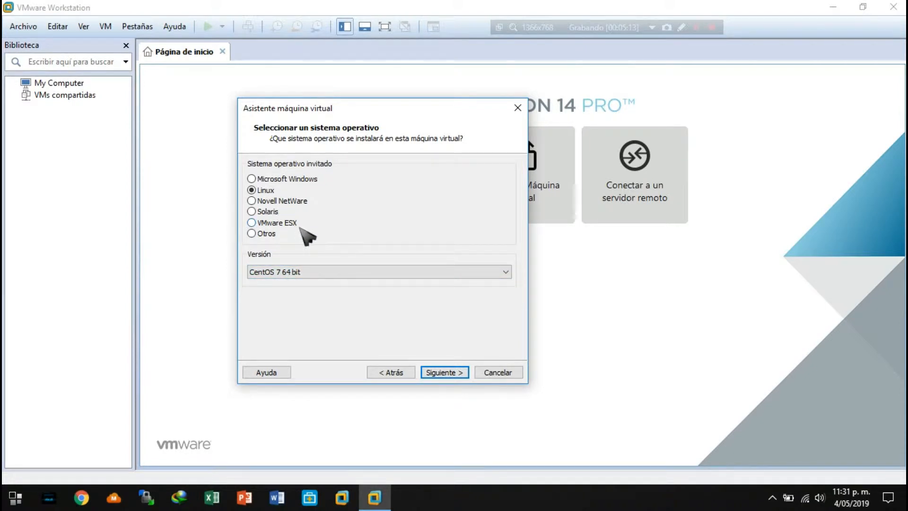
Select Microsoft Windows as the guest operating system and browse its available versions.
{"action": "left_click", "coordinate": [272, 180]}
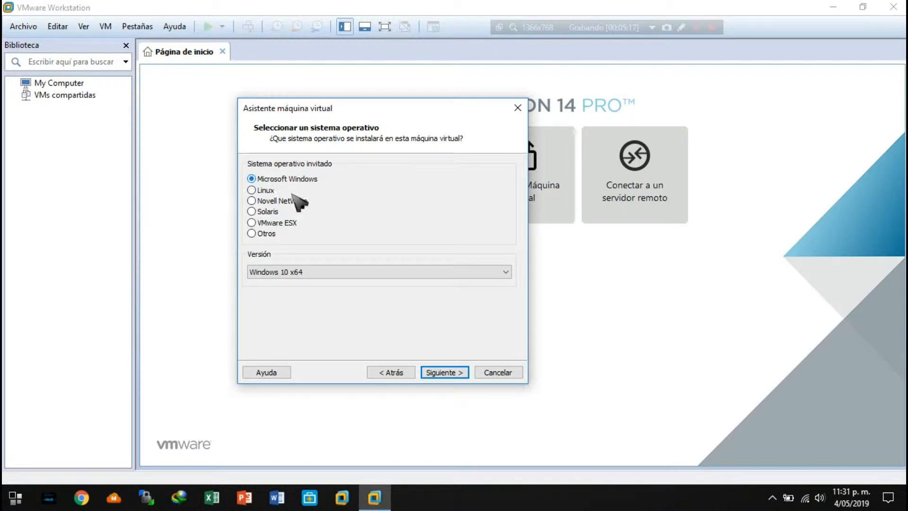
{"action": "left_click", "coordinate": [350, 273]}
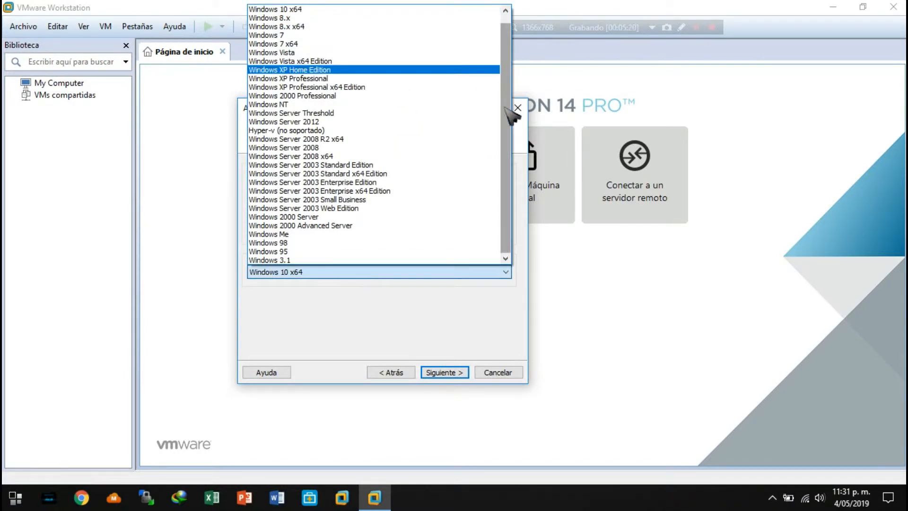
{"action": "scroll", "coordinate": [291, 172], "scroll_direction": "up", "scroll_amount": 1}
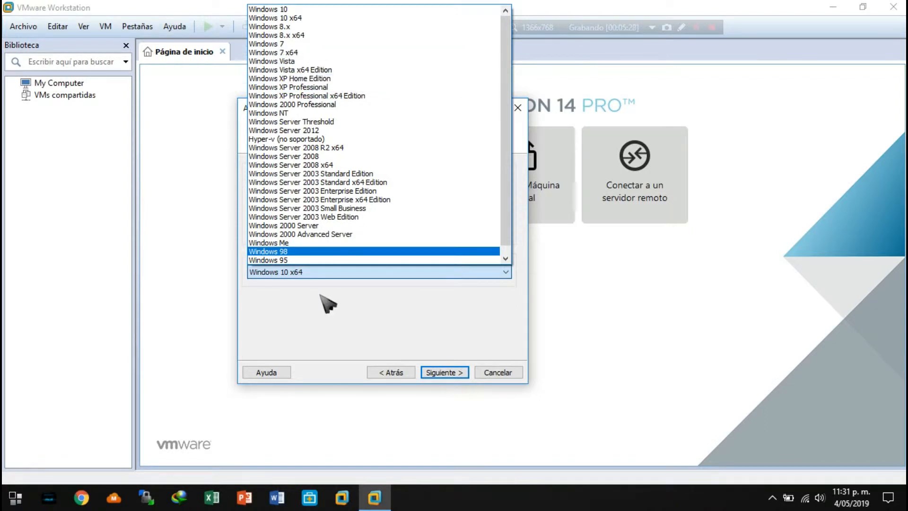
{"action": "left_click", "coordinate": [363, 336]}
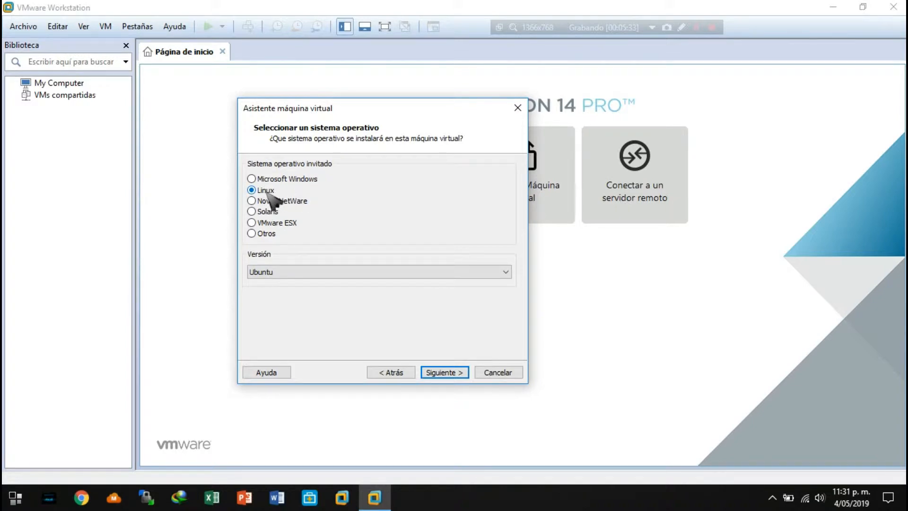
Select Linux as the guest operating system with version CentOS 7 64 bit, and continue to the virtual machine's name.
{"action": "left_click", "coordinate": [416, 272]}
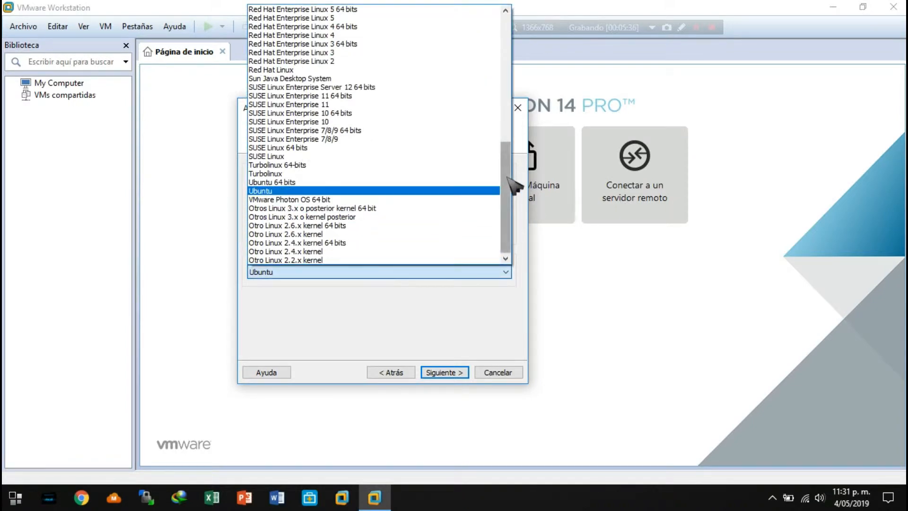
{"action": "left_click_drag", "start_coordinate": [509, 182], "coordinate": [508, 53]}
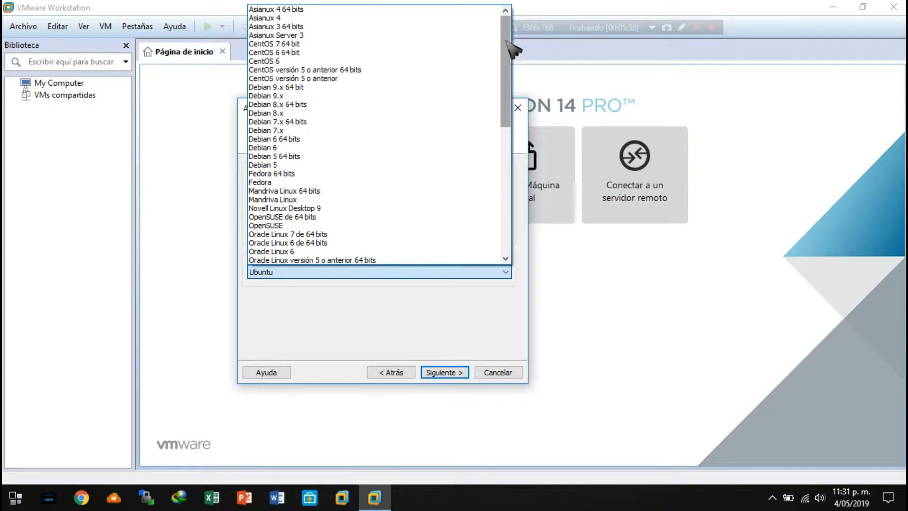
{"action": "left_click", "coordinate": [334, 352]}
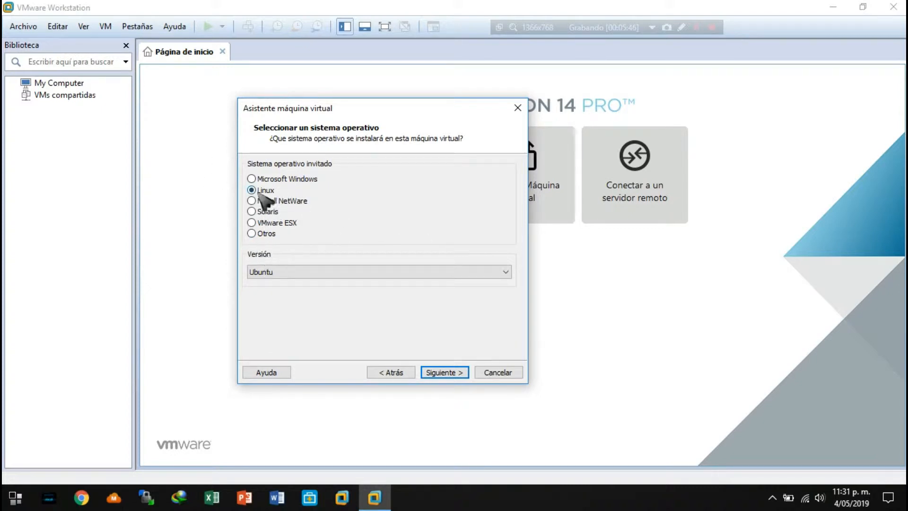
{"action": "left_click", "coordinate": [286, 274]}
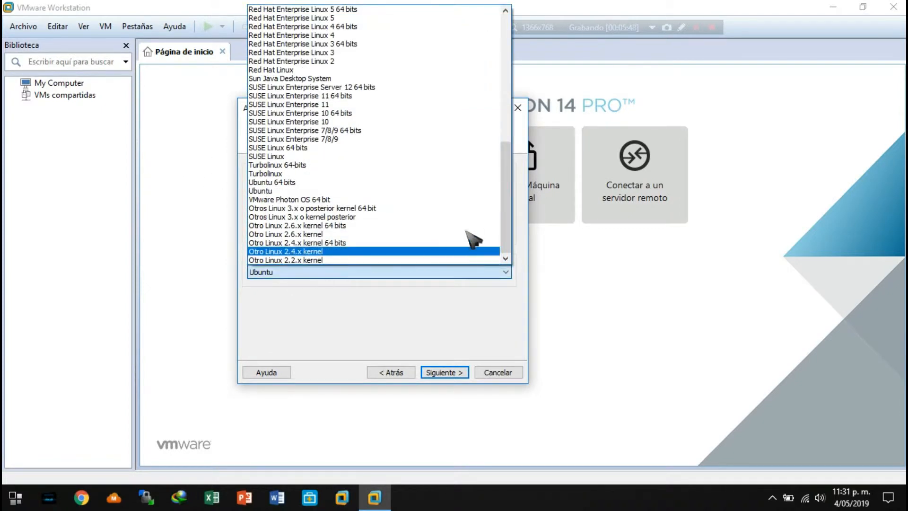
{"action": "left_click_drag", "start_coordinate": [504, 207], "coordinate": [515, 73]}
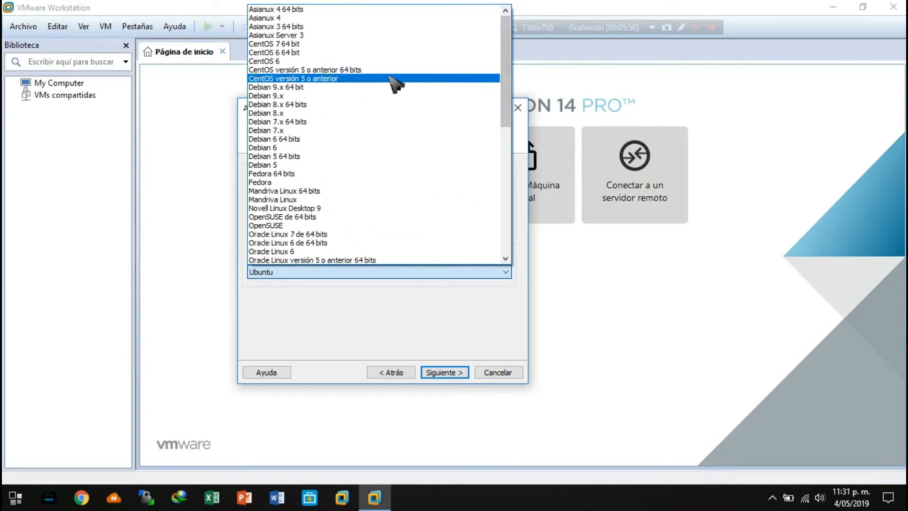
{"action": "left_click", "coordinate": [283, 45]}
{"action": "left_click", "coordinate": [320, 273]}
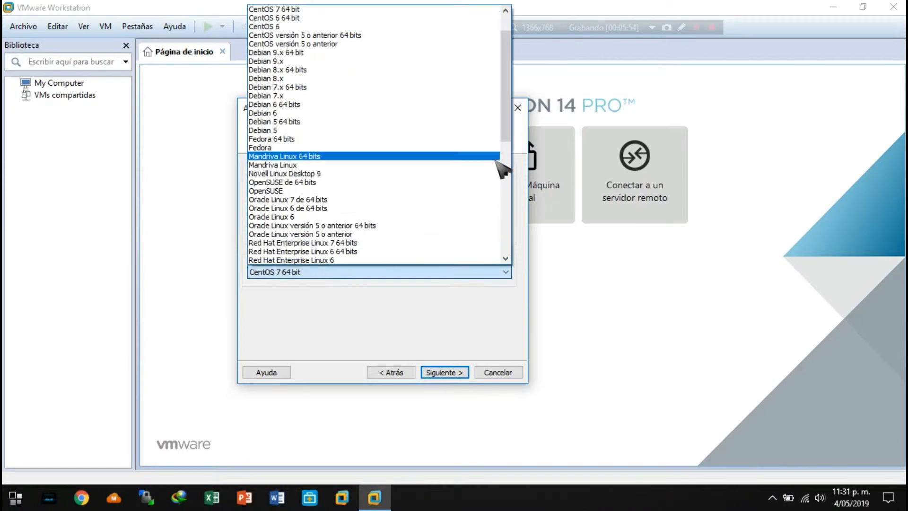
{"action": "scroll", "coordinate": [518, 124], "scroll_direction": "up", "scroll_amount": 2}
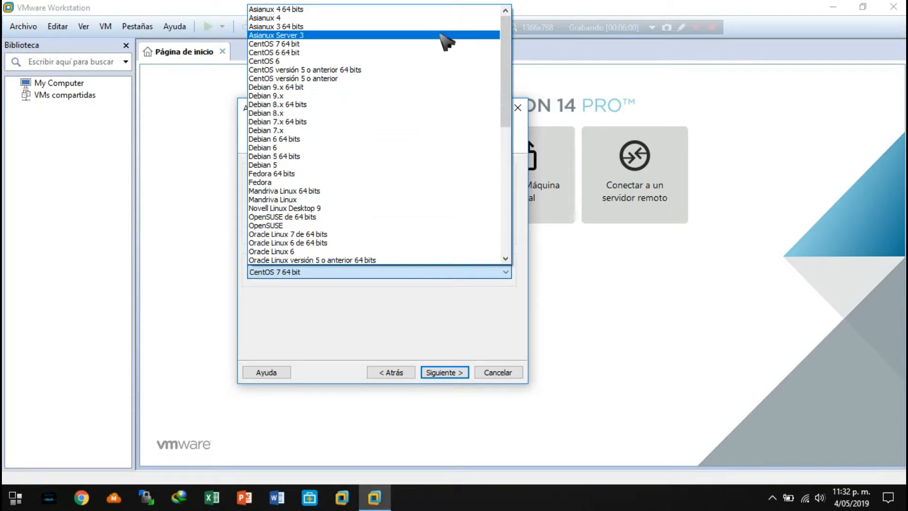
{"action": "mouse_move", "coordinate": [504, 38]}
{"action": "left_mouse_down"}
{"action": "mouse_move", "coordinate": [506, 185]}
{"action": "mouse_move", "coordinate": [516, 36]}
{"action": "left_mouse_up"}
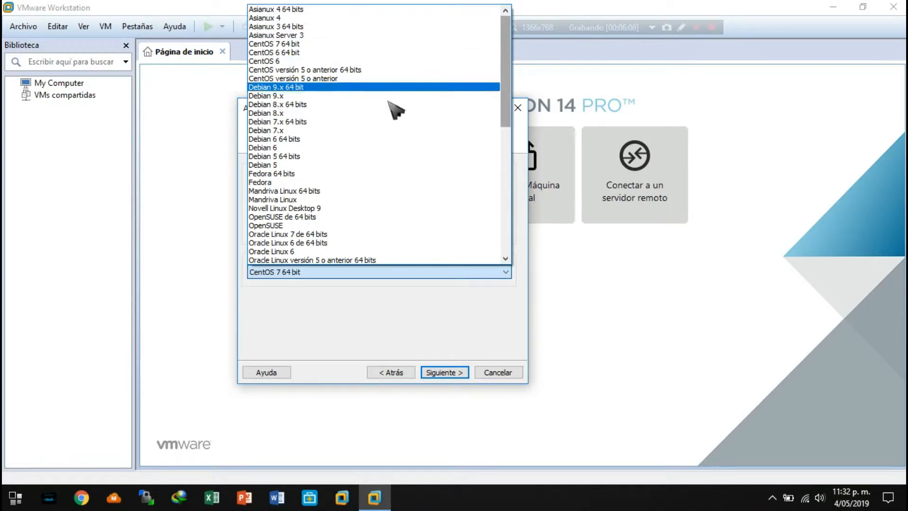
{"action": "left_click", "coordinate": [293, 44]}
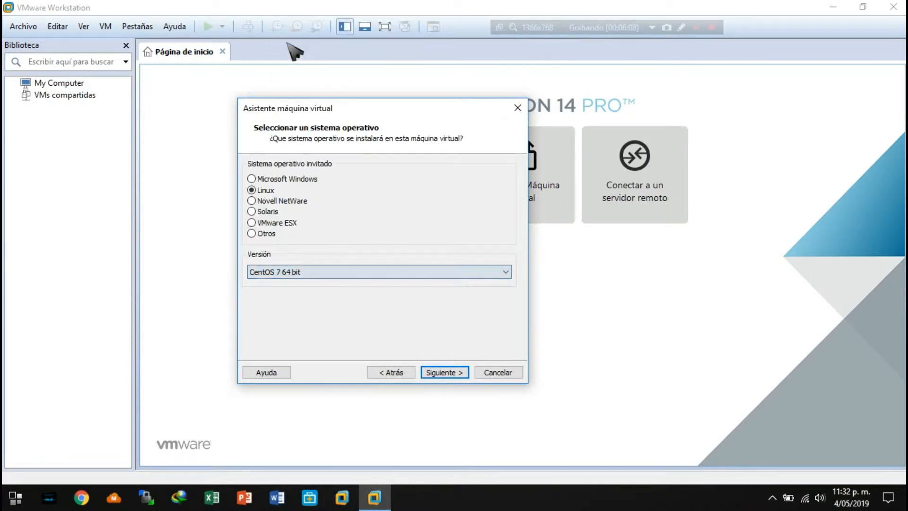
{"action": "left_click", "coordinate": [439, 372]}
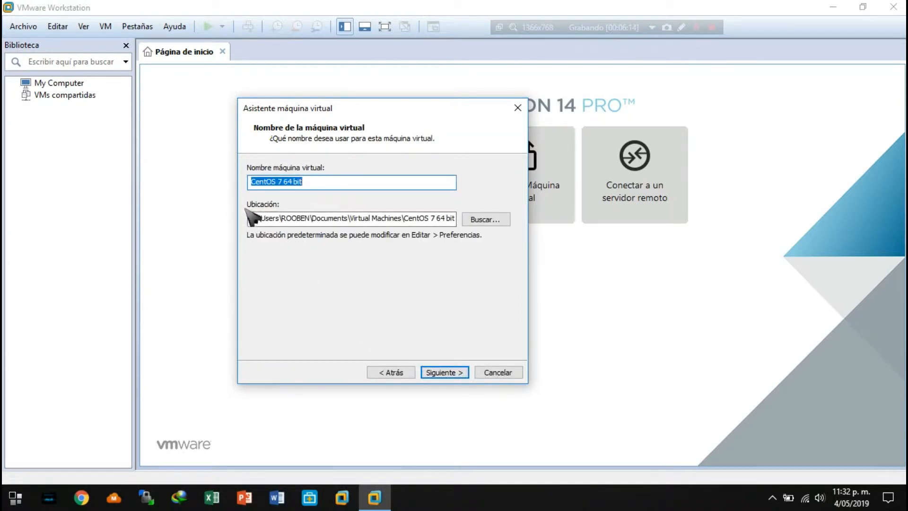
Keep the proposed name, location and 20 GB disk split into several files, and continue to the configuration summary.
{"action": "left_click_drag", "start_coordinate": [268, 217], "coordinate": [413, 219]}
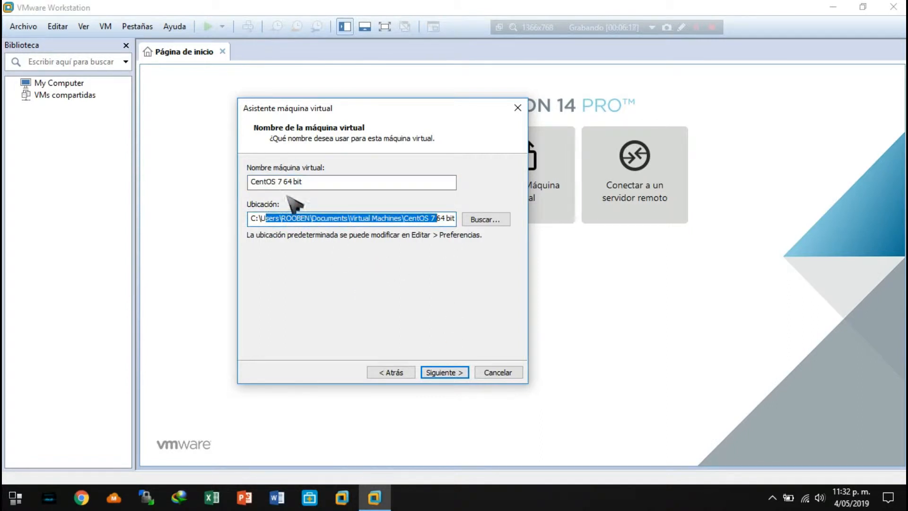
{"action": "left_click", "coordinate": [315, 179]}
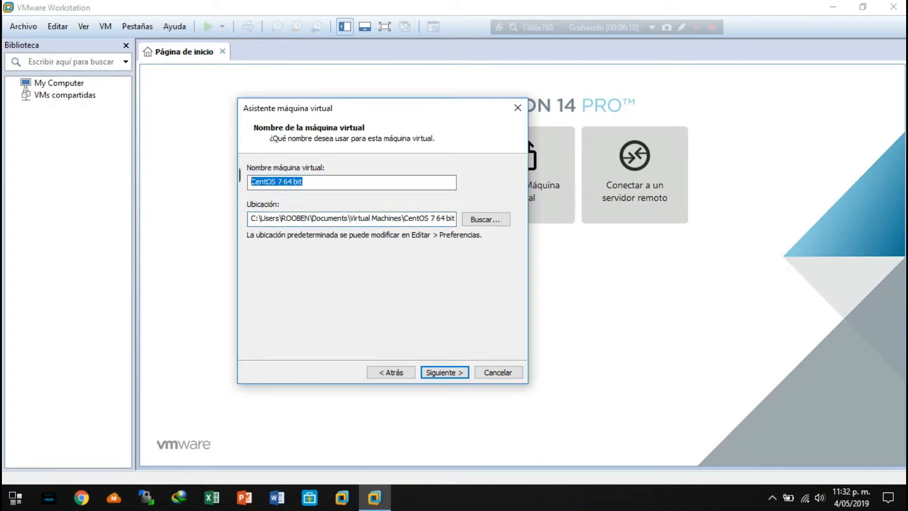
{"action": "left_click", "coordinate": [442, 373]}
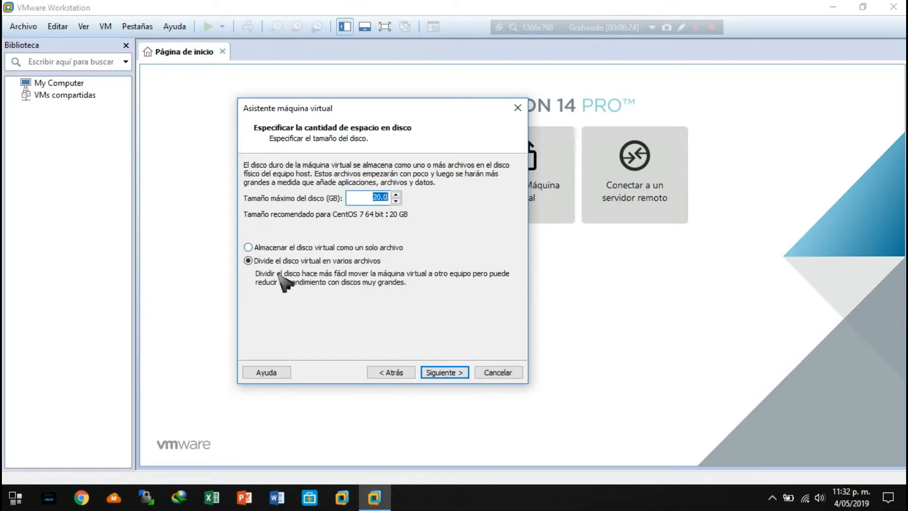
{"action": "left_click", "coordinate": [456, 373]}
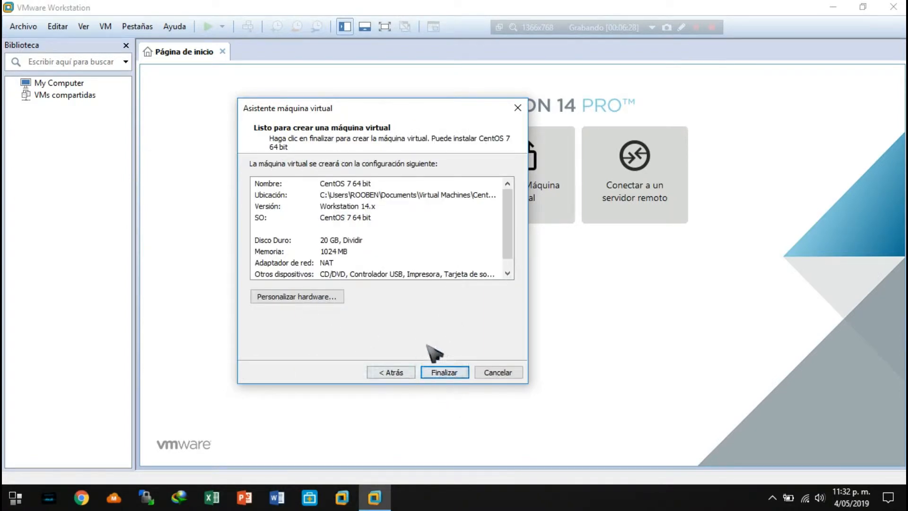
Go back to the start of the wizard, choose the Personal (avanzado) configuration, and continue to the hardware compatibility page.
{"action": "left_click", "coordinate": [396, 373]}
{"action": "left_click", "coordinate": [396, 373]}
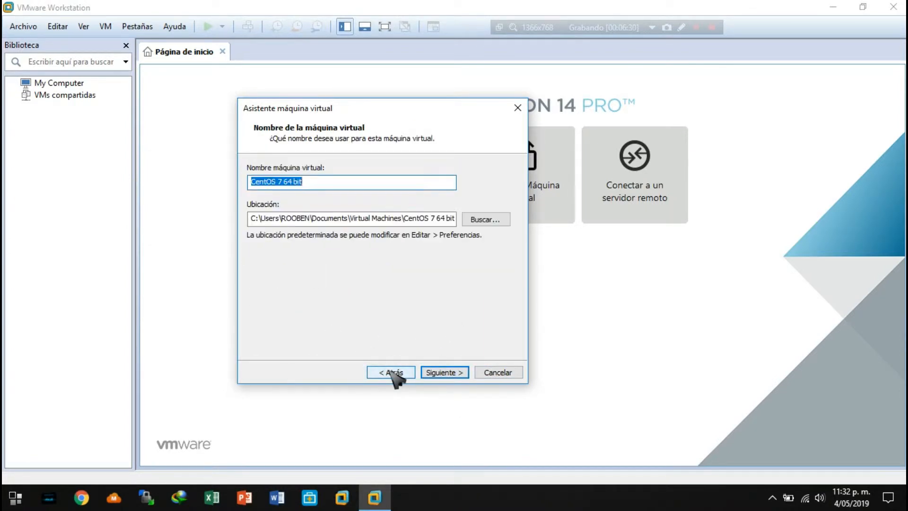
{"action": "left_click", "coordinate": [397, 373]}
{"action": "left_click", "coordinate": [393, 373]}
{"action": "left_click", "coordinate": [394, 373]}
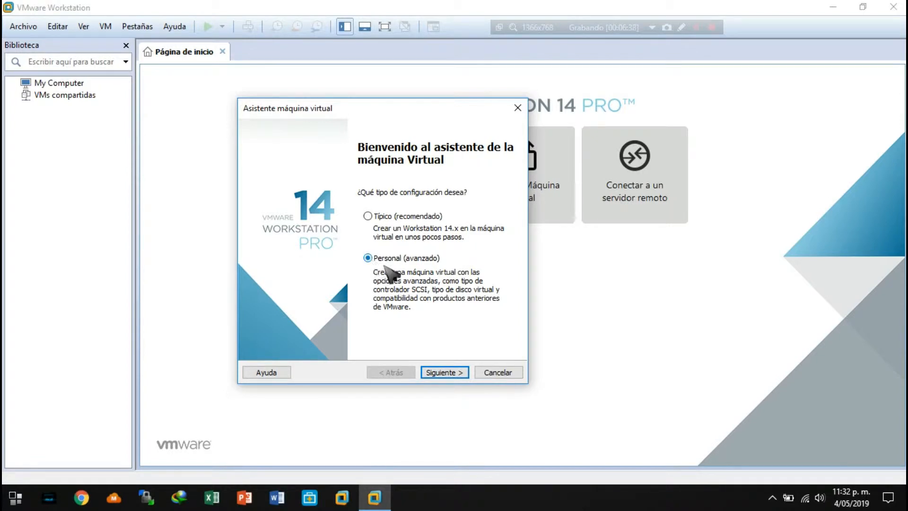
{"action": "left_click", "coordinate": [440, 373]}
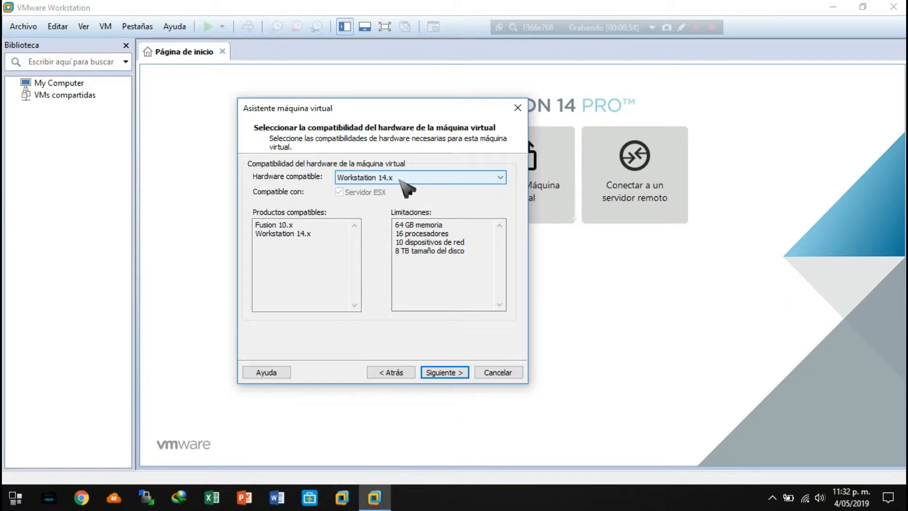
Examine the available hardware compatibility versions and the memory, processor and network limitations of Workstation 14.x.
{"action": "left_click", "coordinate": [400, 178]}
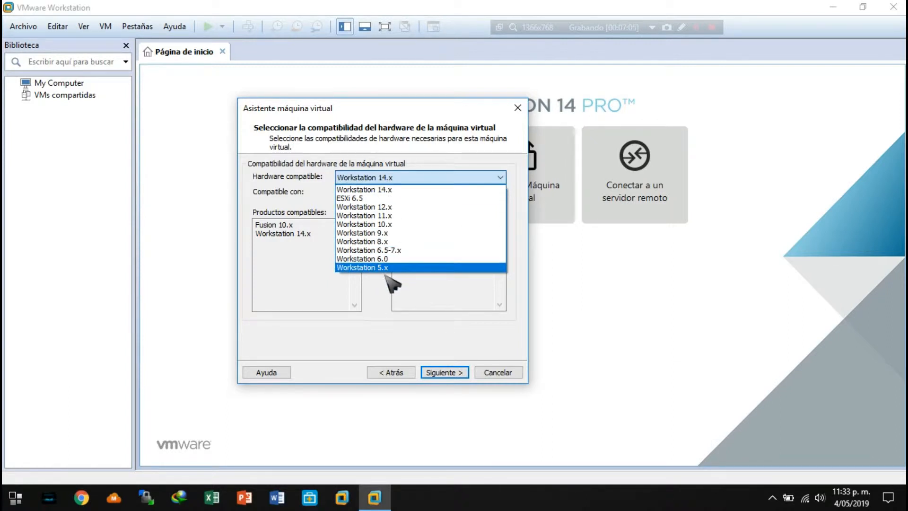
{"action": "left_click", "coordinate": [306, 286]}
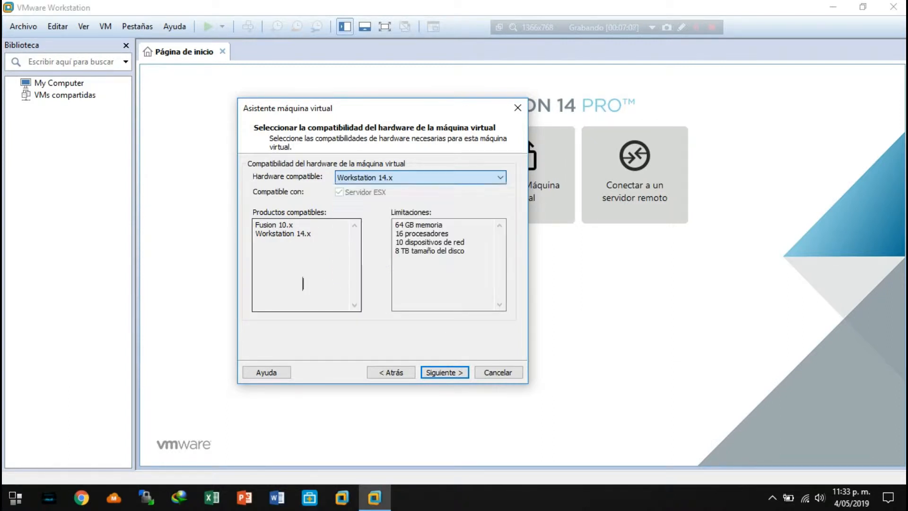
{"action": "left_click_drag", "start_coordinate": [396, 222], "coordinate": [406, 219]}
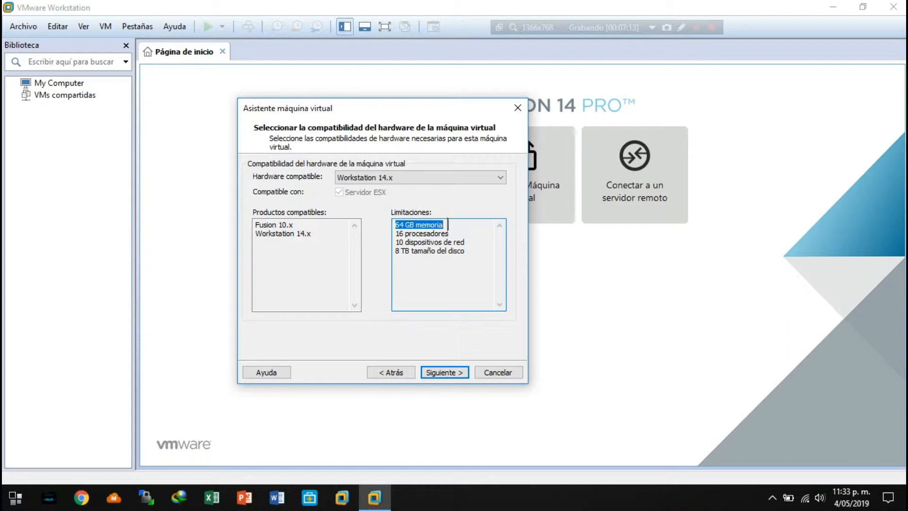
{"action": "left_click_drag", "start_coordinate": [455, 231], "coordinate": [389, 235]}
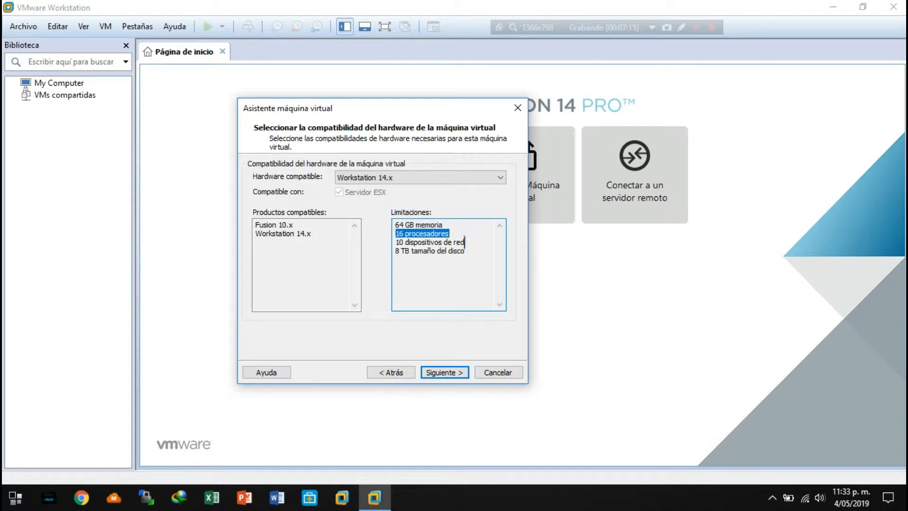
{"action": "left_click_drag", "start_coordinate": [473, 242], "coordinate": [386, 247]}
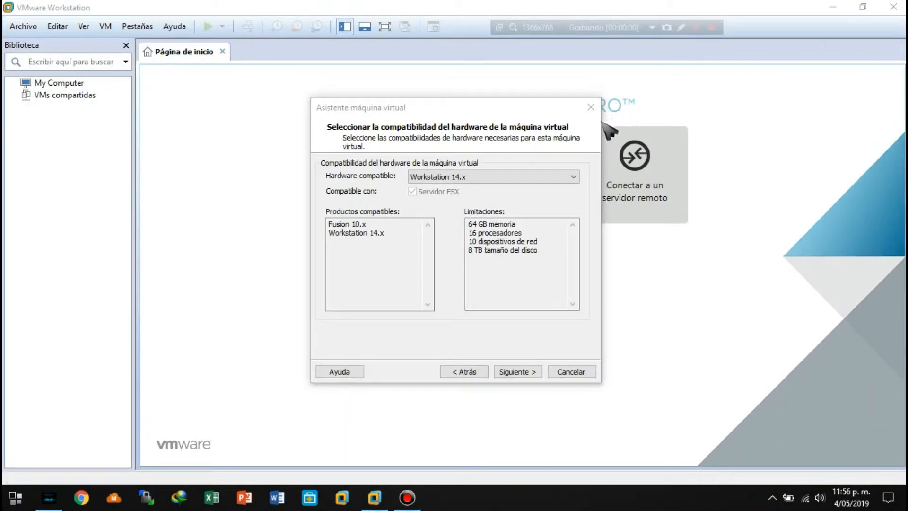
Set the hardware compatibility to Workstation 5.x and examine its memory, processor and network device limitations.
{"action": "left_click", "coordinate": [536, 176]}
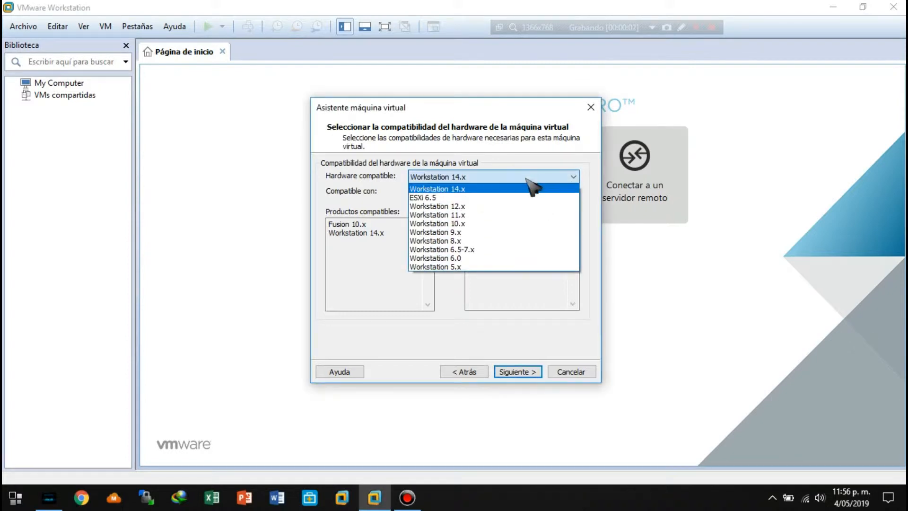
{"action": "left_click", "coordinate": [466, 265]}
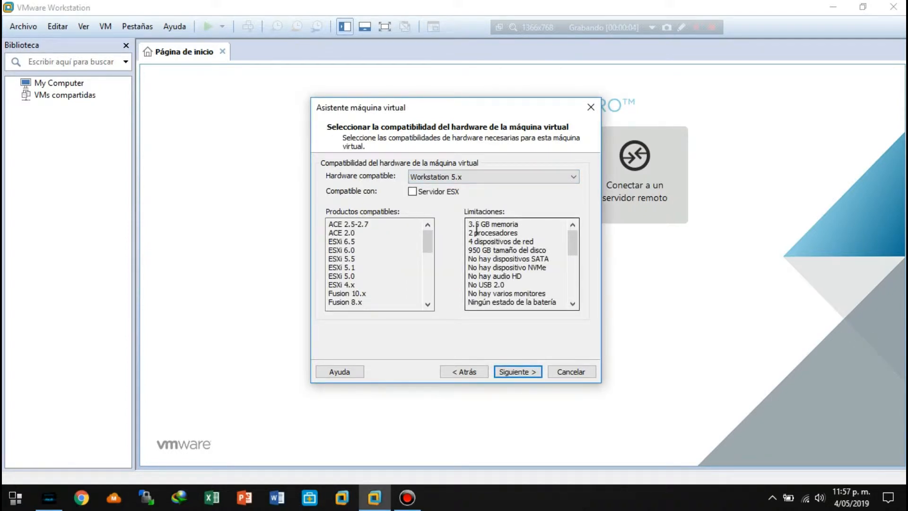
{"action": "left_click_drag", "start_coordinate": [470, 224], "coordinate": [527, 233]}
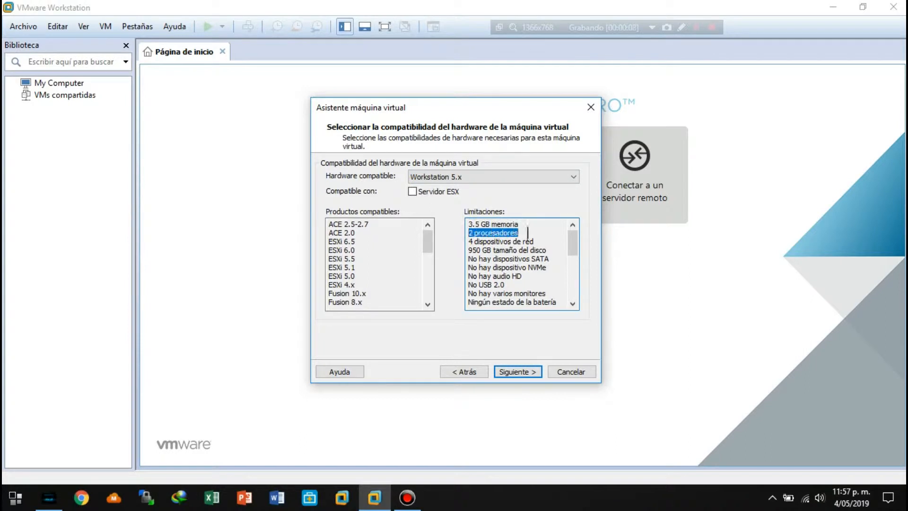
{"action": "left_click_drag", "start_coordinate": [470, 242], "coordinate": [538, 242]}
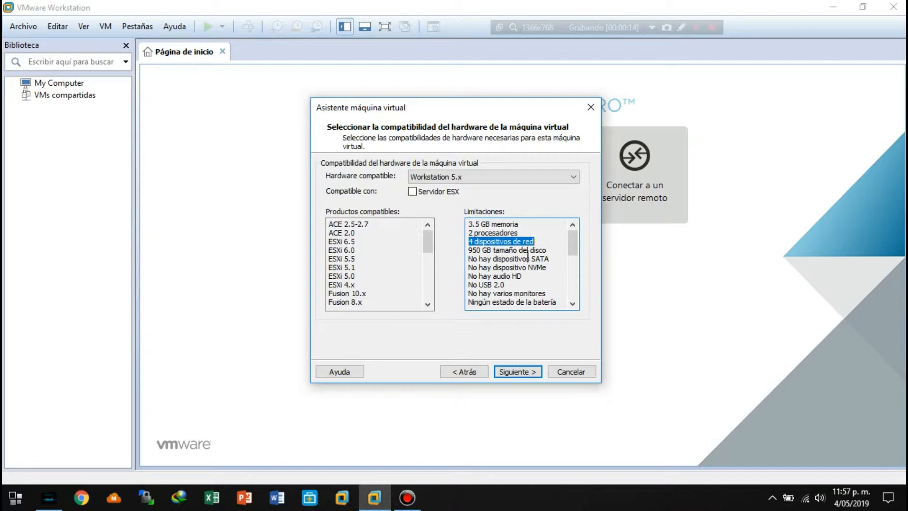
Set the hardware compatibility to Workstation 14.x, keep installing the operating system for later, and continue to the guest system selection.
{"action": "left_click", "coordinate": [497, 177]}
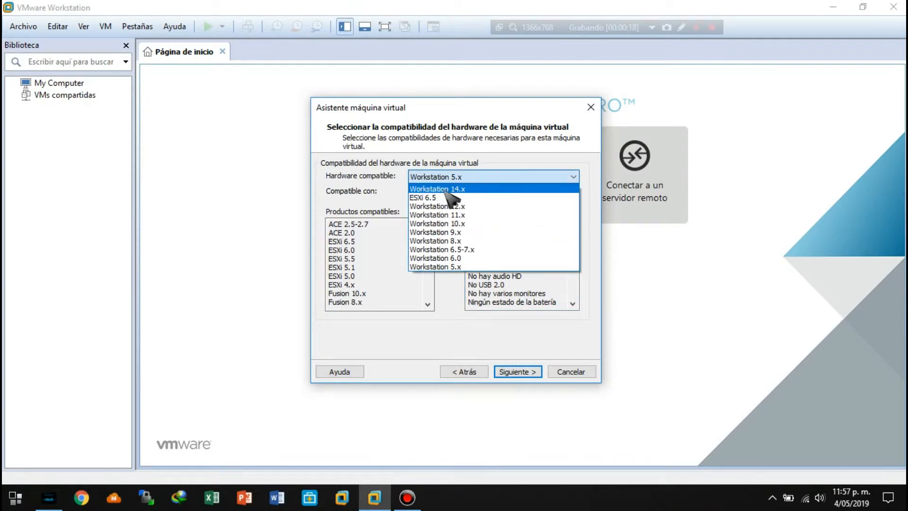
{"action": "left_click", "coordinate": [439, 189]}
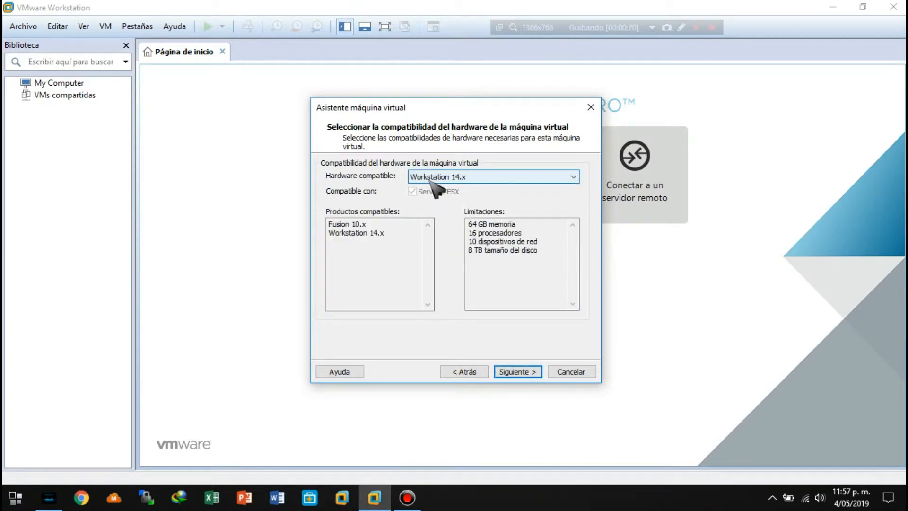
{"action": "left_click", "coordinate": [515, 372]}
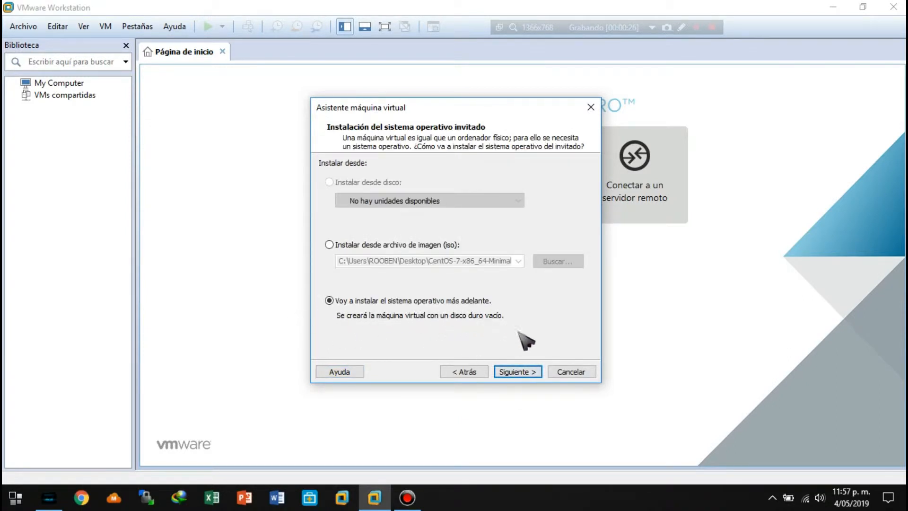
{"action": "left_click", "coordinate": [523, 371]}
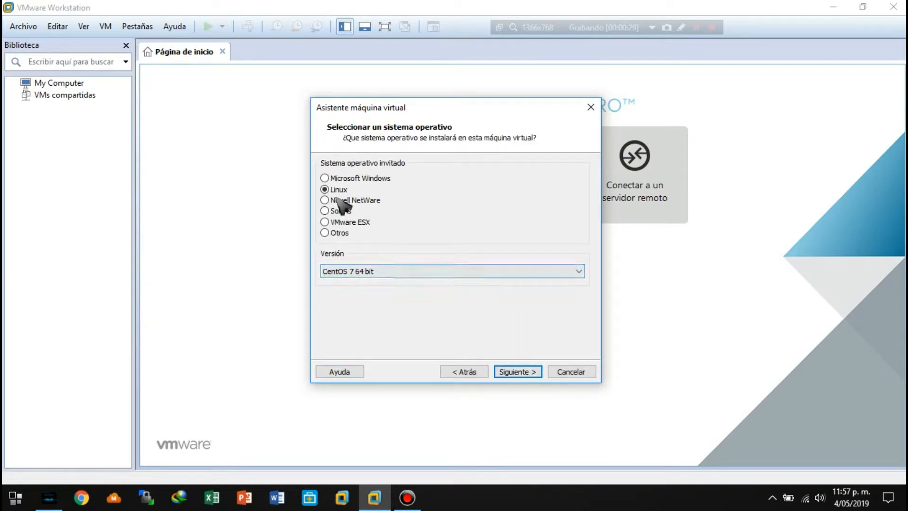
Choose CentOS 7 64 bit as the Linux version and continue to the virtual machine's name.
{"action": "left_click", "coordinate": [367, 275]}
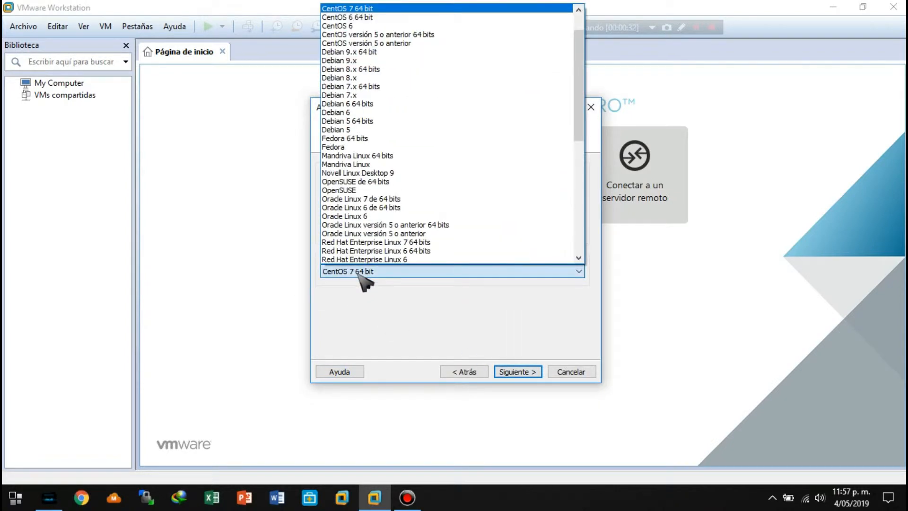
{"action": "left_click", "coordinate": [352, 8]}
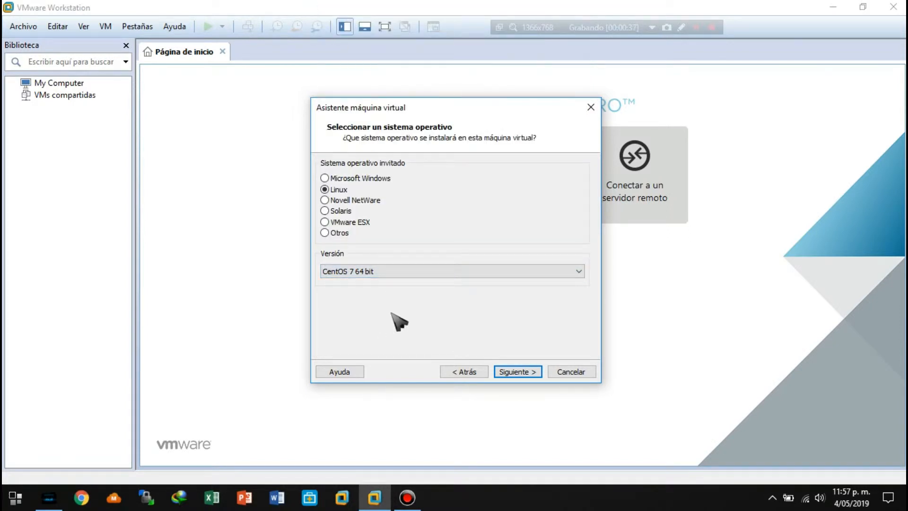
{"action": "left_click", "coordinate": [522, 372]}
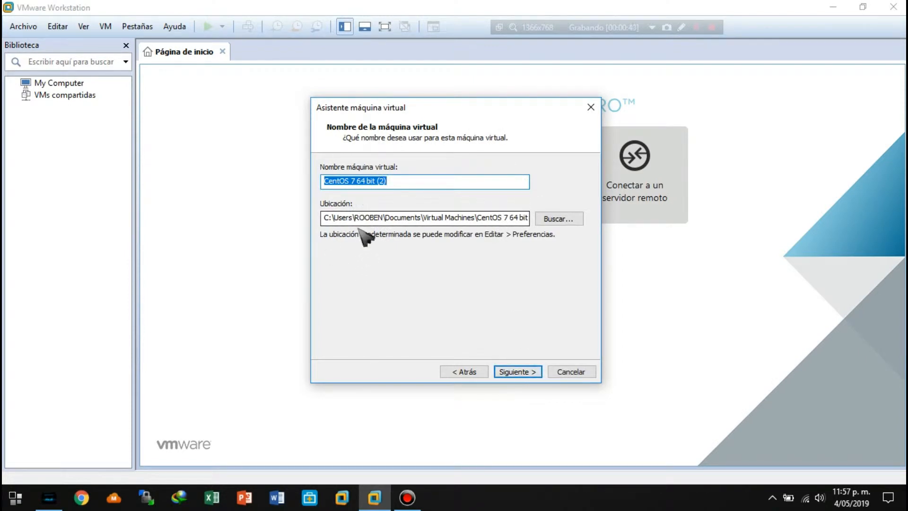
Shorten the virtual machine's name to "CentOS 7 64" and continue to the processor configuration.
{"action": "left_click", "coordinate": [520, 372]}
{"action": "left_click", "coordinate": [480, 315]}
{"action": "left_click", "coordinate": [389, 181]}
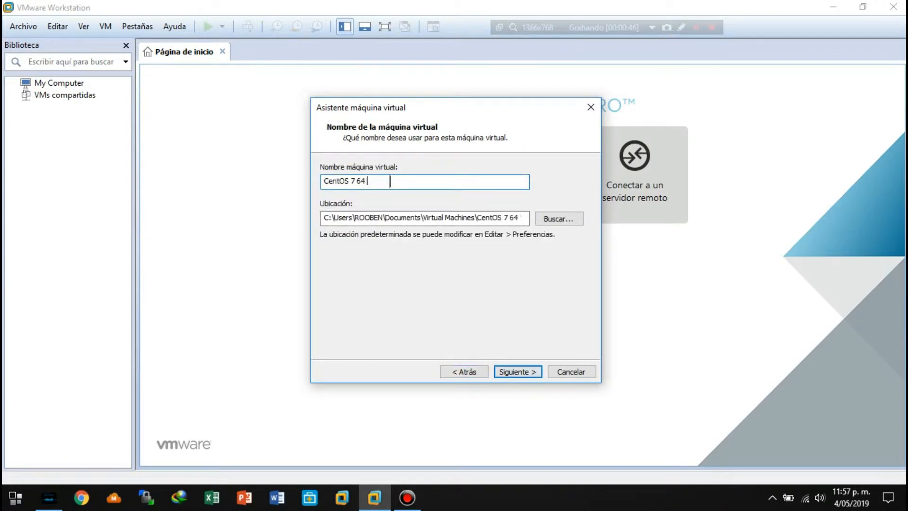
{"action": "left_click", "coordinate": [534, 371]}
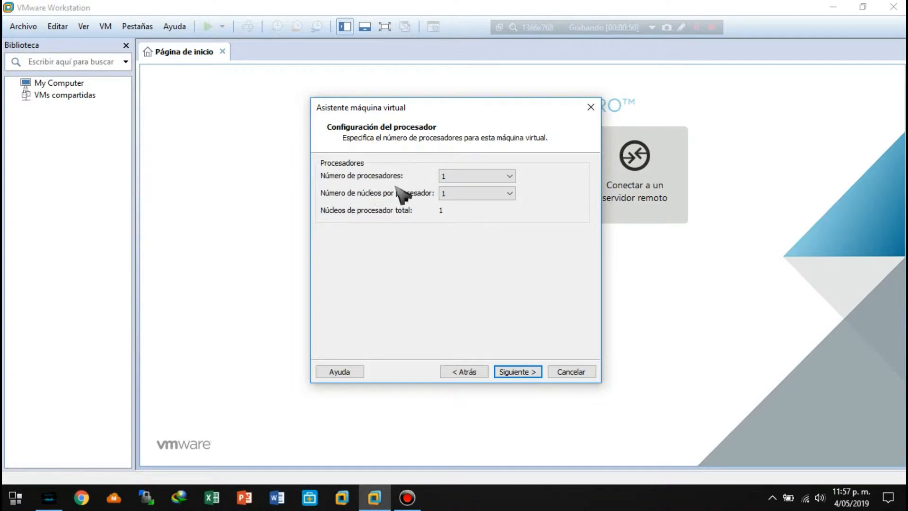
Examine the options for the number of processors and cores per processor, leaving both at 1.
{"action": "left_click", "coordinate": [474, 176]}
{"action": "left_click", "coordinate": [479, 275]}
{"action": "left_click", "coordinate": [472, 177]}
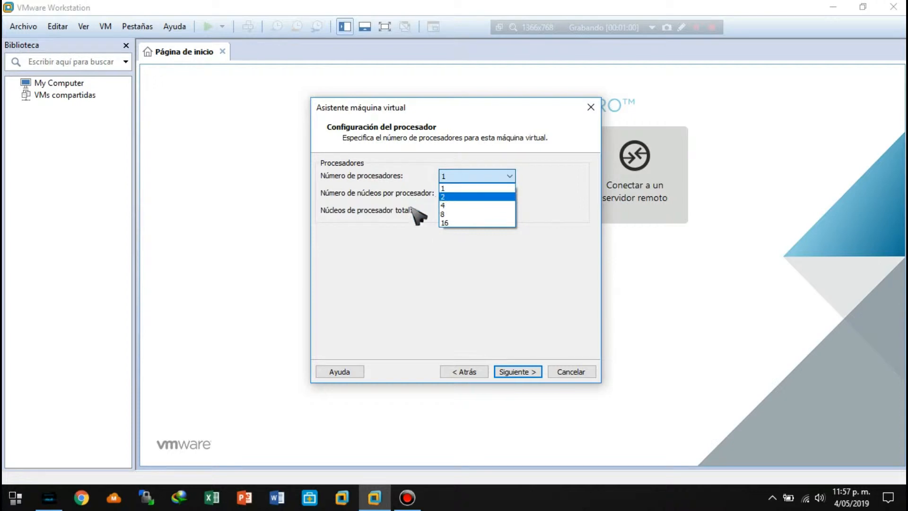
{"action": "left_click", "coordinate": [385, 270]}
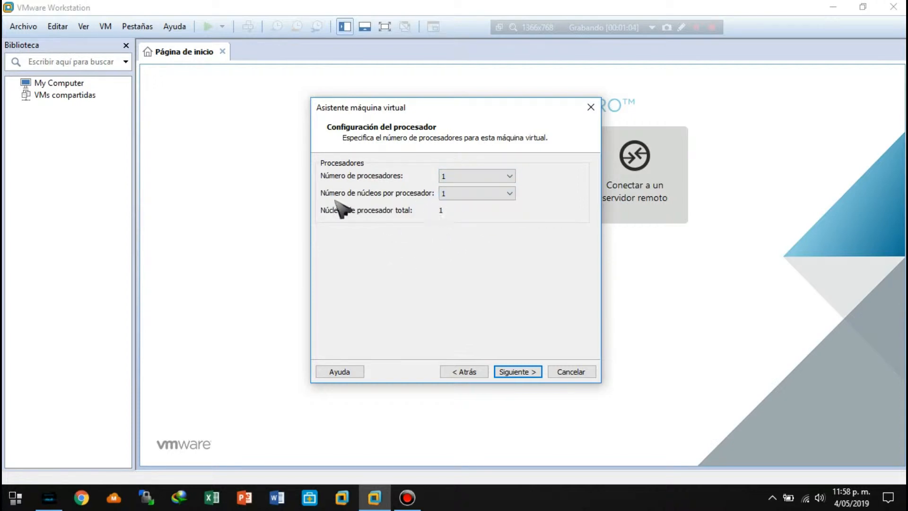
{"action": "left_click", "coordinate": [475, 195]}
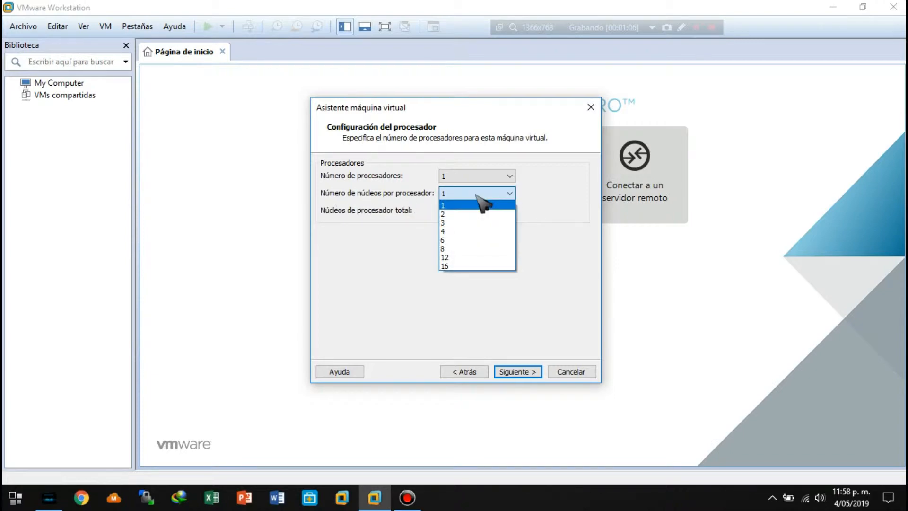
{"action": "left_click", "coordinate": [383, 274]}
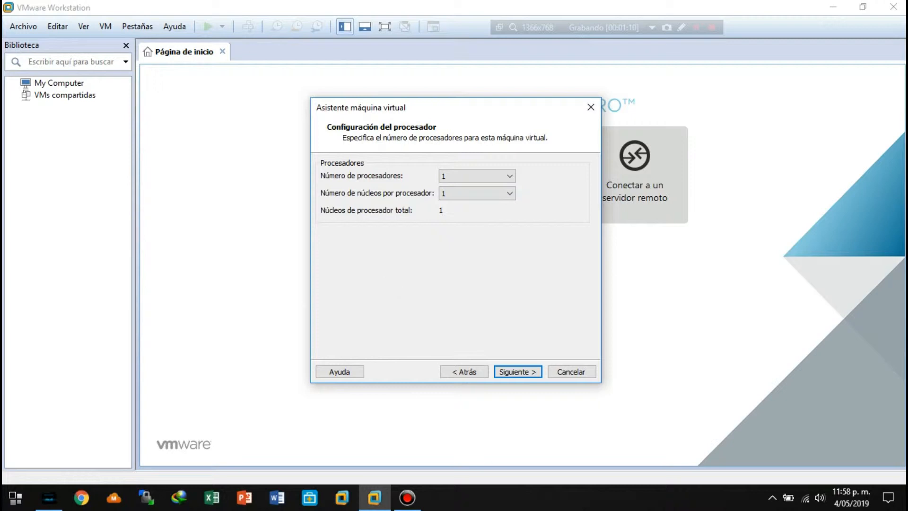
Run msconfig to open the Windows System Configuration utility.
{"action": "right_click", "coordinate": [516, 501]}
{"action": "key", "text": "super+r"}
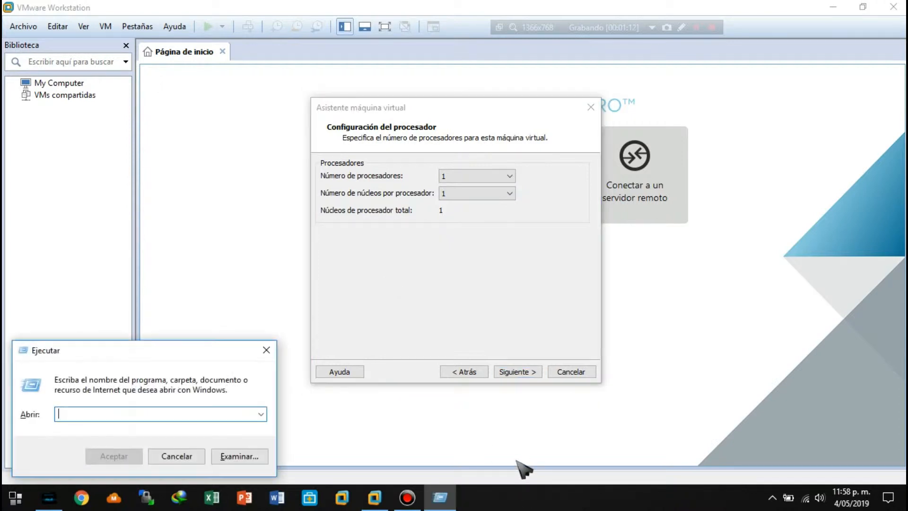
{"action": "type", "text": "ms"}
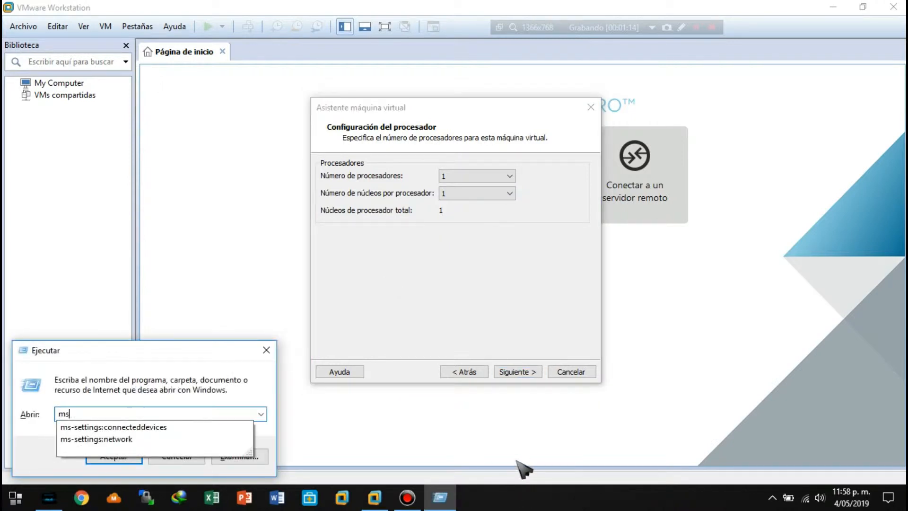
{"action": "type", "text": "config"}
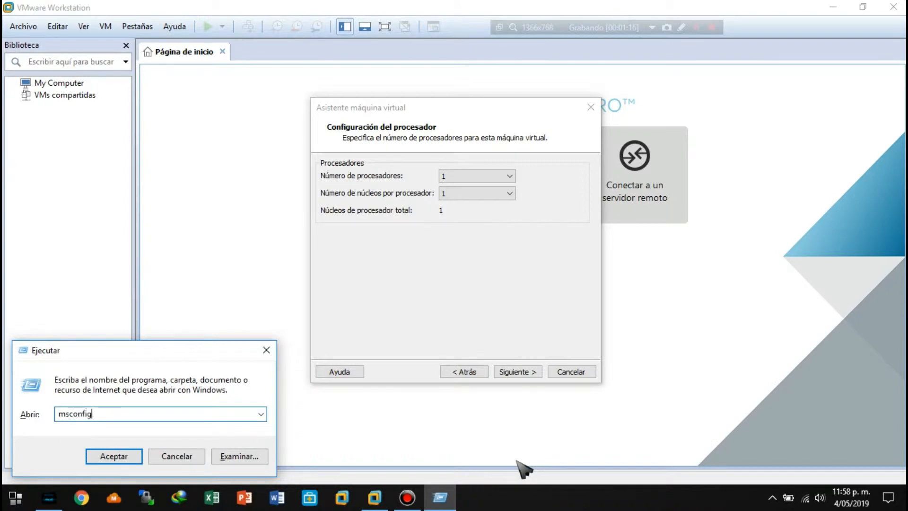
{"action": "key", "text": "Return"}
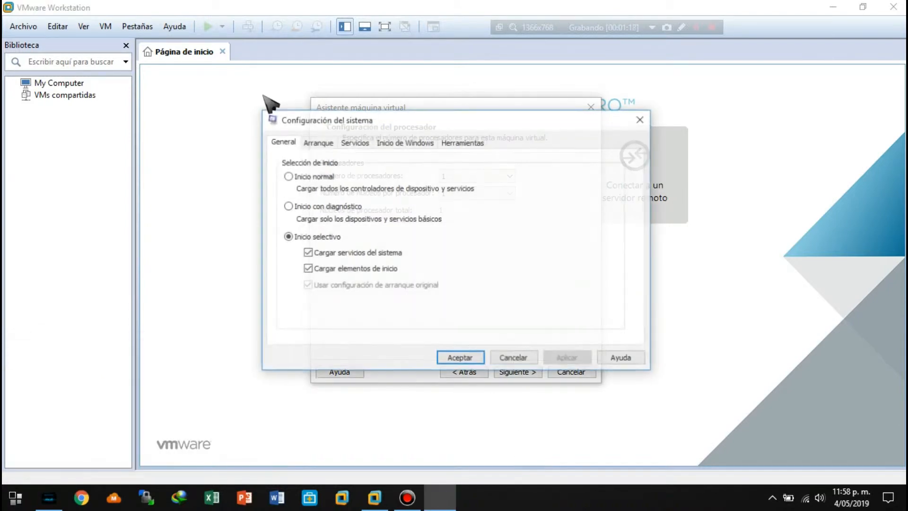
Check the host's selectable processor counts in the advanced boot options, and close System Configuration without saving.
{"action": "left_click", "coordinate": [317, 143]}
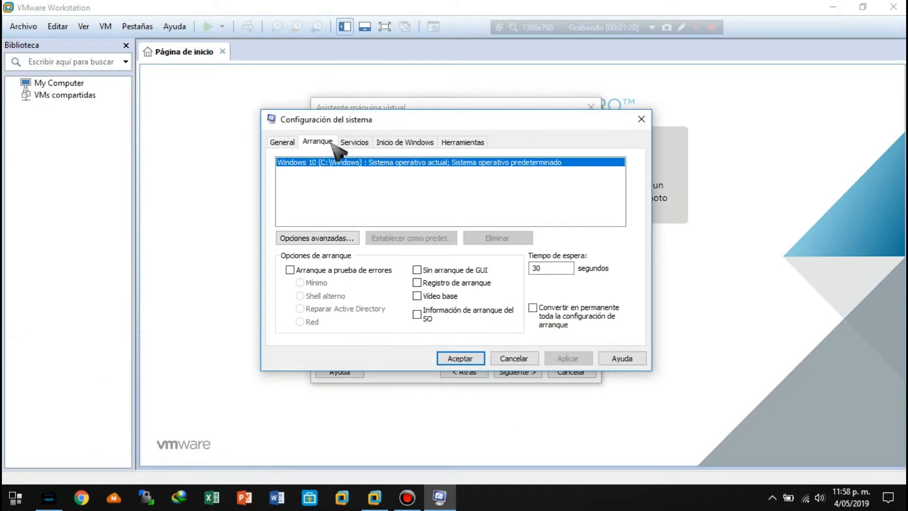
{"action": "left_click", "coordinate": [351, 238]}
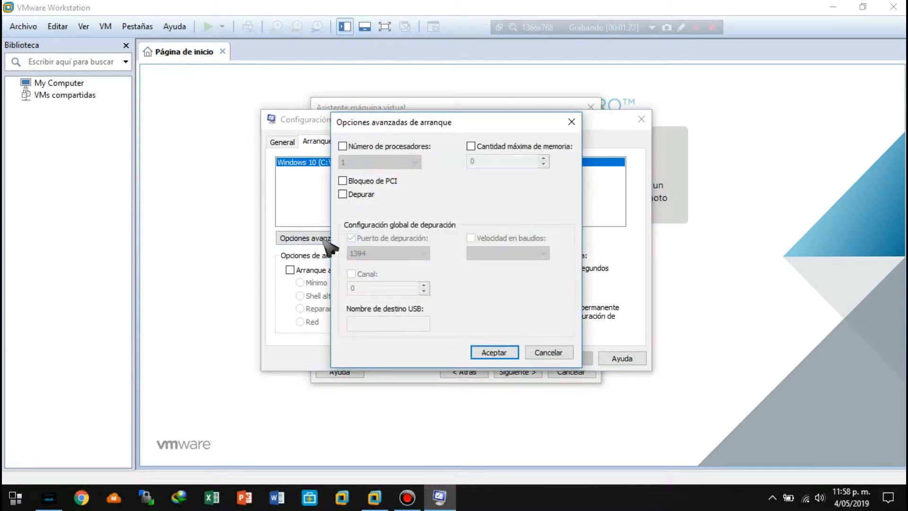
{"action": "left_click", "coordinate": [396, 147]}
{"action": "left_click", "coordinate": [406, 162]}
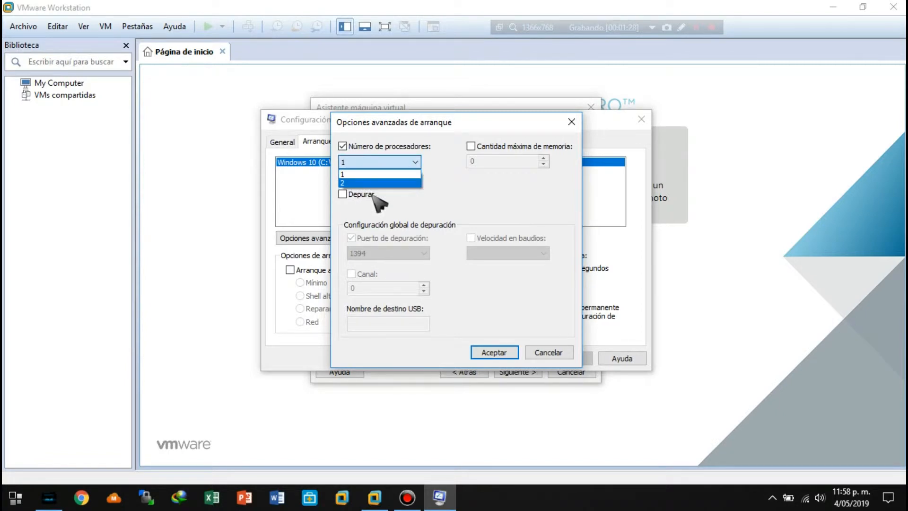
{"action": "left_click", "coordinate": [549, 358]}
{"action": "left_click", "coordinate": [561, 357]}
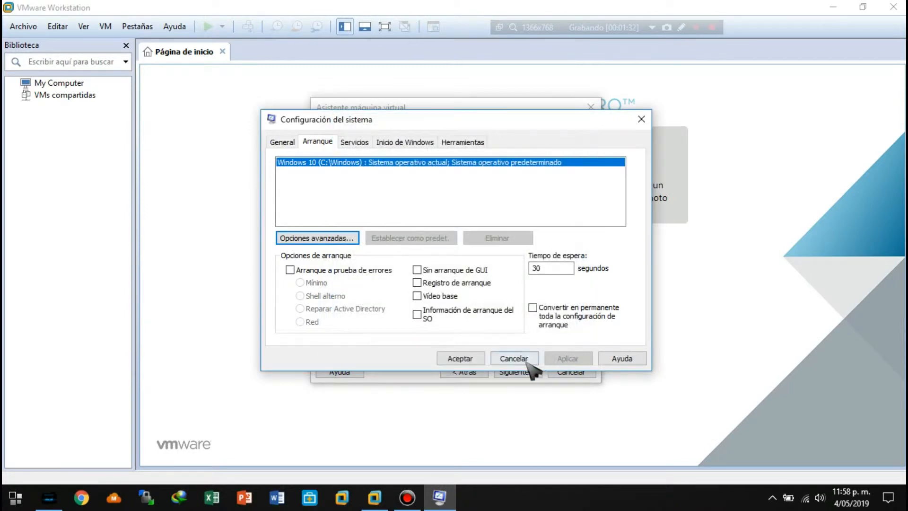
{"action": "left_click", "coordinate": [525, 362]}
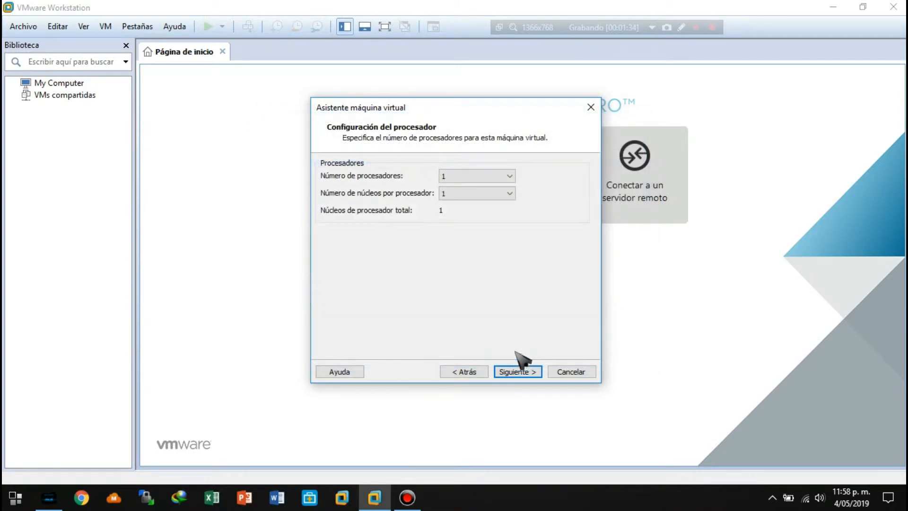
Try 2 cores per processor for the virtual machine, and set the value back to 1.
{"action": "left_click", "coordinate": [470, 194]}
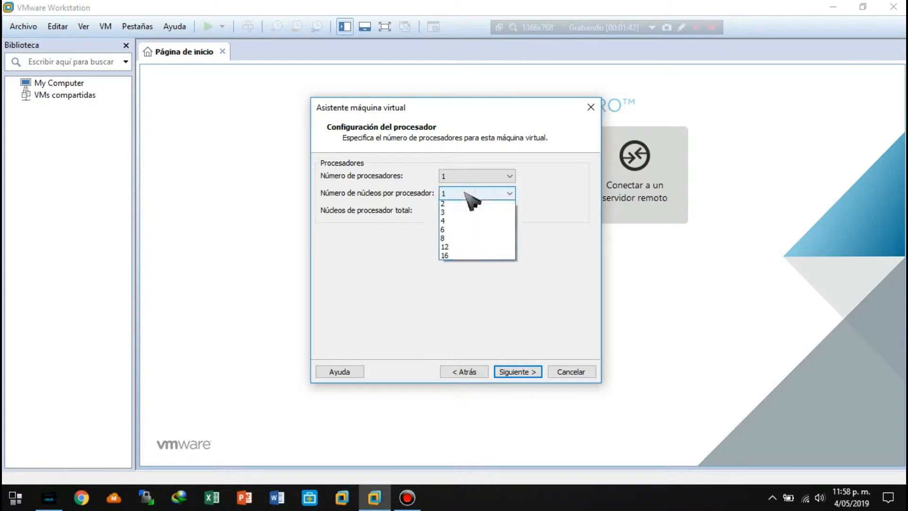
{"action": "left_click", "coordinate": [458, 214]}
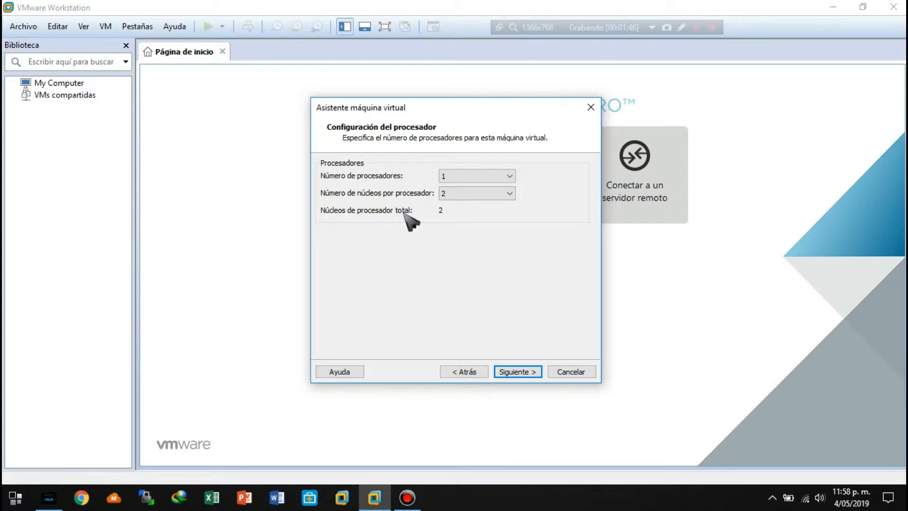
{"action": "left_click", "coordinate": [475, 195]}
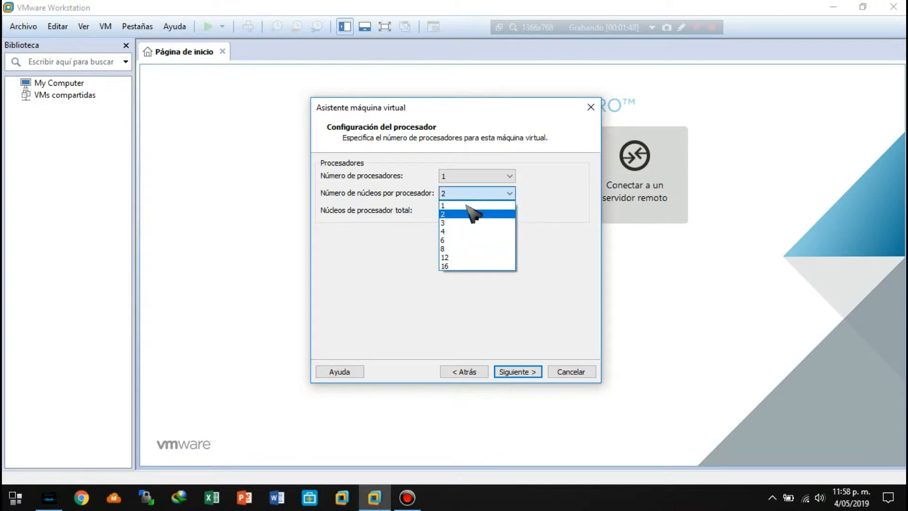
{"action": "left_click", "coordinate": [456, 203]}
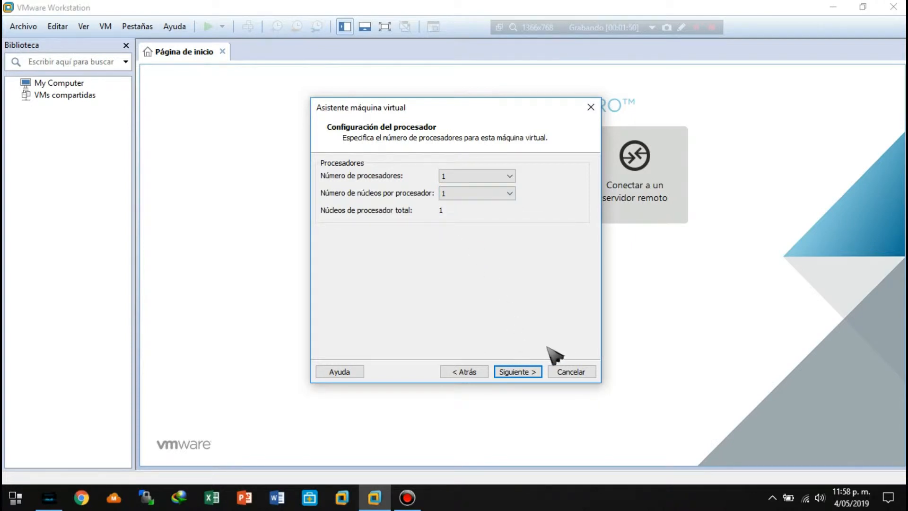
Accept the processor settings and check the host's installed RAM in the Windows system properties, closing the window again.
{"action": "left_click", "coordinate": [514, 373]}
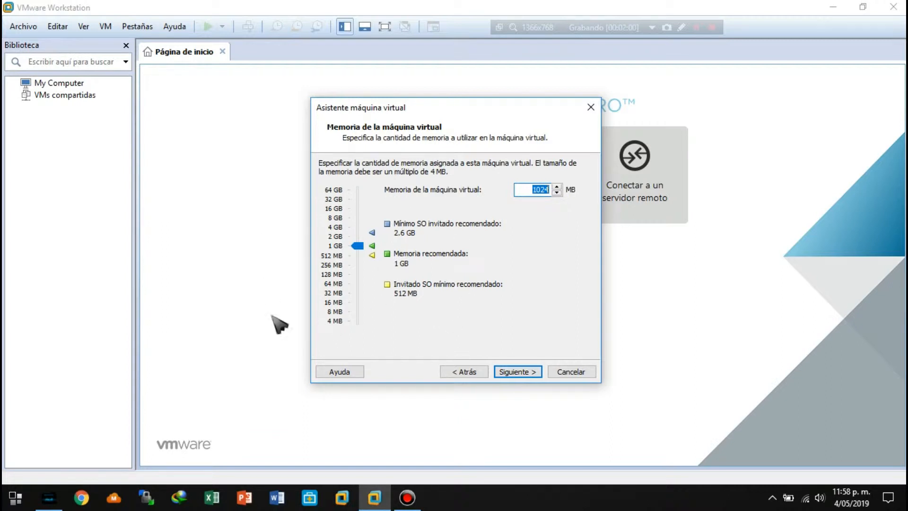
{"action": "left_click", "coordinate": [16, 497]}
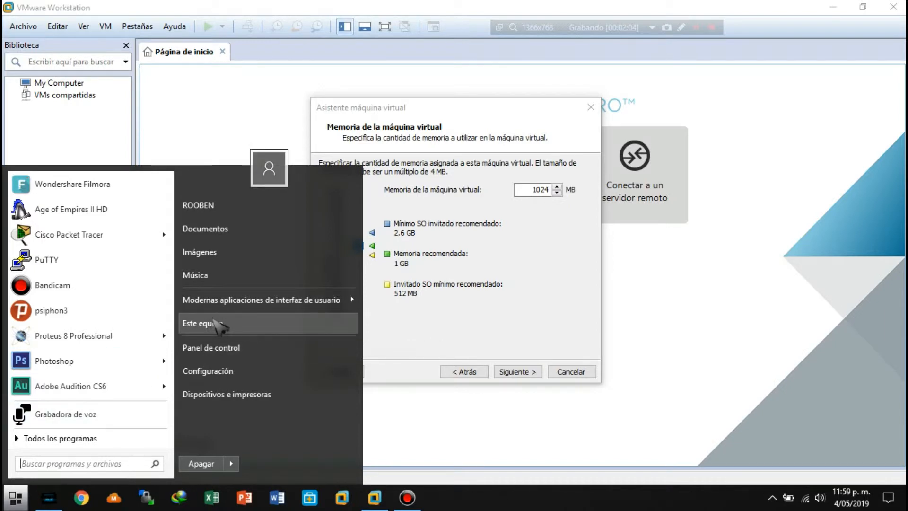
{"action": "right_click", "coordinate": [216, 323]}
{"action": "left_click", "coordinate": [256, 438]}
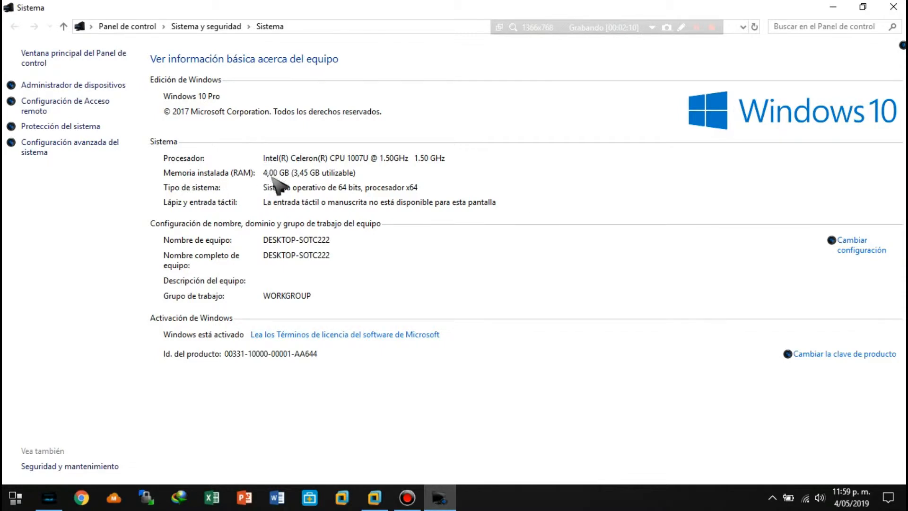
{"action": "left_click", "coordinate": [894, 5]}
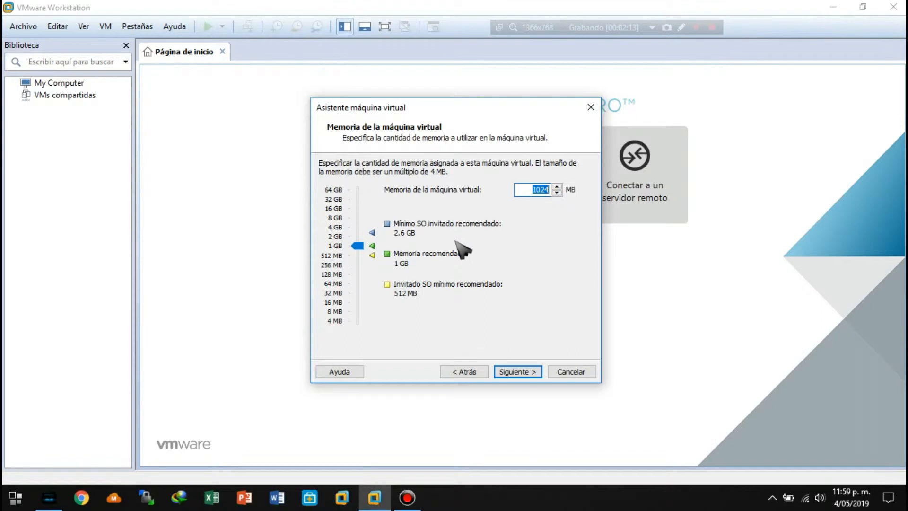
Keep the virtual machine's memory at 1024 MB and continue to the network type settings.
{"action": "left_click_drag", "start_coordinate": [371, 111], "coordinate": [402, 65]}
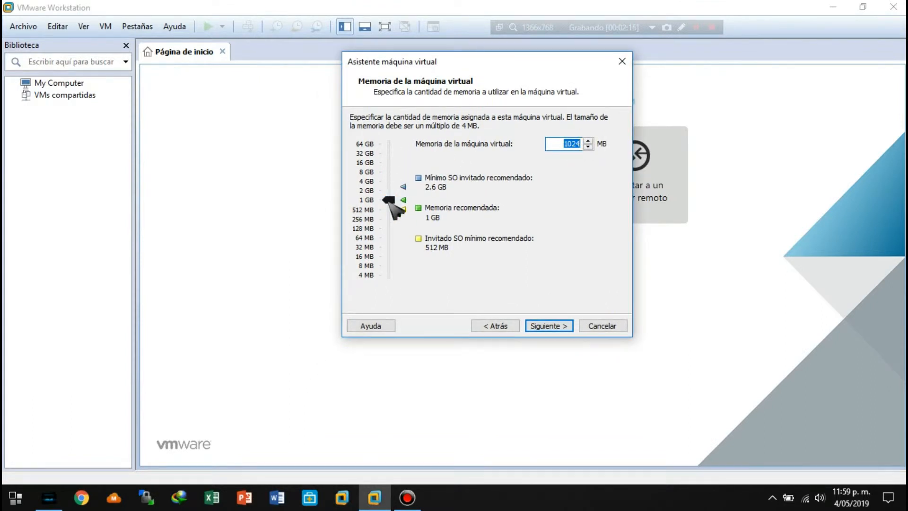
{"action": "mouse_move", "coordinate": [390, 201]}
{"action": "left_mouse_down"}
{"action": "mouse_move", "coordinate": [393, 171]}
{"action": "mouse_move", "coordinate": [394, 200]}
{"action": "left_mouse_up"}
{"action": "mouse_move", "coordinate": [392, 199]}
{"action": "left_mouse_down"}
{"action": "mouse_move", "coordinate": [394, 207]}
{"action": "mouse_move", "coordinate": [391, 198]}
{"action": "left_mouse_up"}
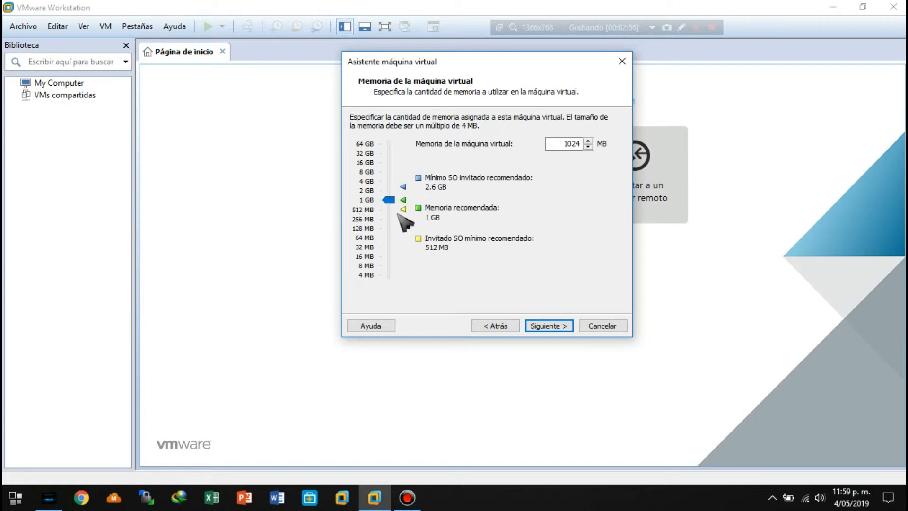
{"action": "left_click", "coordinate": [549, 327]}
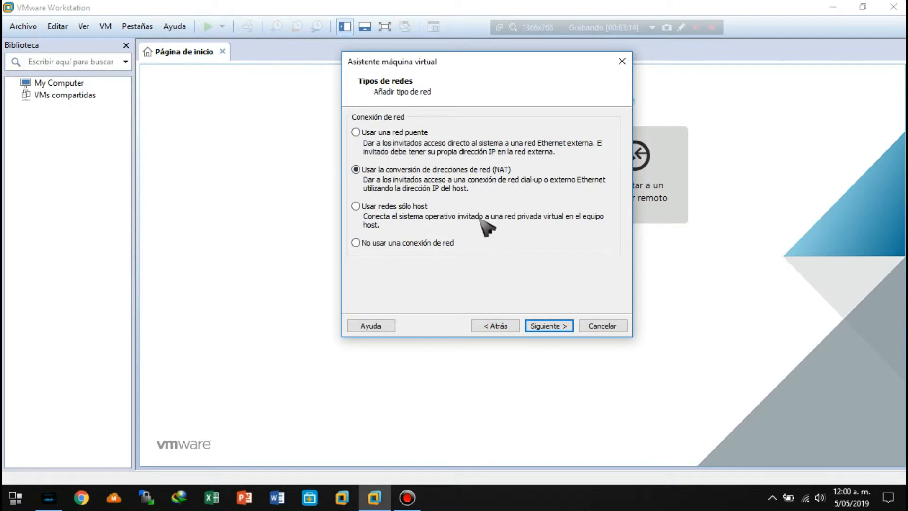
Keep network address translation (NAT) as the virtual machine's network connection and continue to the controller types.
{"action": "left_click", "coordinate": [549, 325]}
{"action": "left_click", "coordinate": [500, 325]}
{"action": "left_click", "coordinate": [548, 326]}
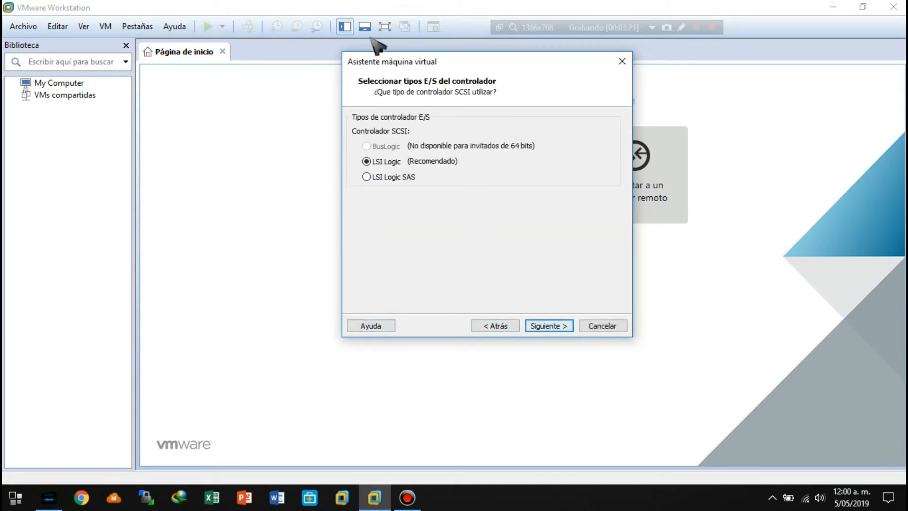
Keep LSI Logic as the SCSI controller and accept the preselected disk type.
{"action": "left_click", "coordinate": [549, 326]}
{"action": "left_click", "coordinate": [546, 326]}
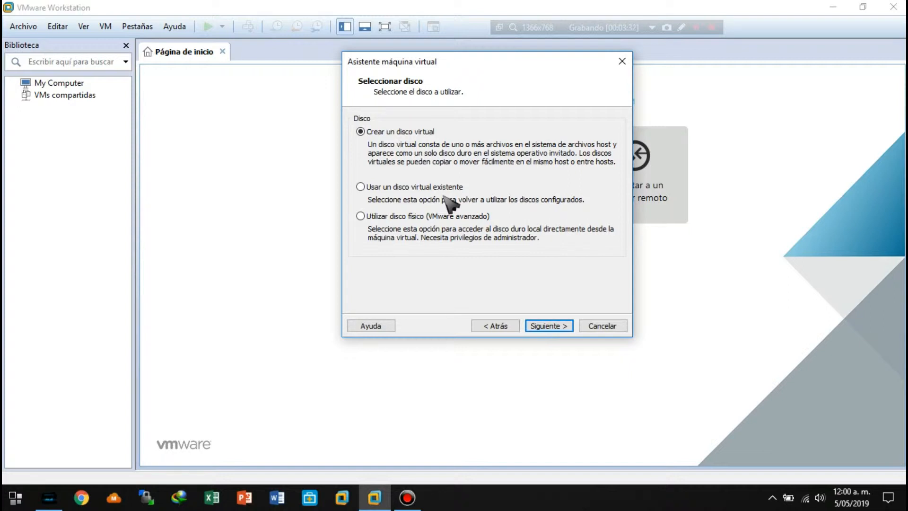
Compare the single-file and split storage options for a new virtual disk, and go back to choose using an existing virtual disk instead.
{"action": "left_click", "coordinate": [550, 328]}
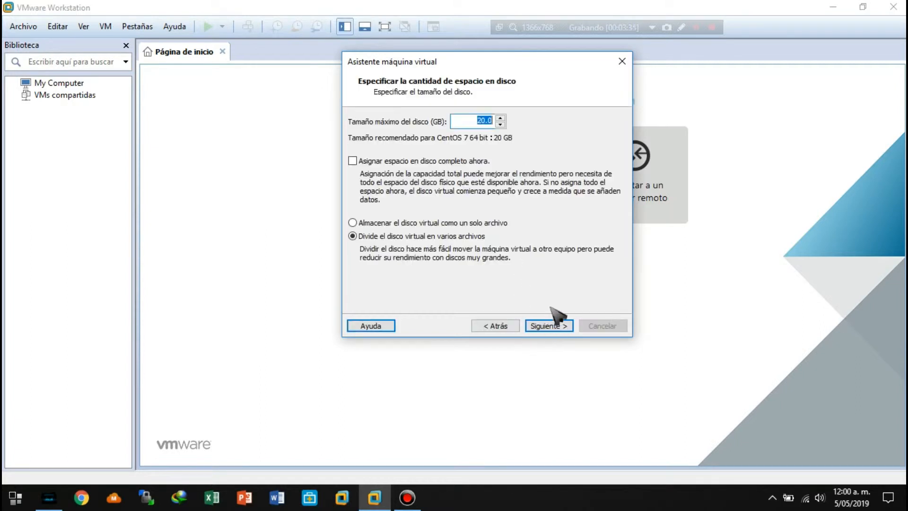
{"action": "left_click", "coordinate": [371, 223]}
{"action": "left_click", "coordinate": [373, 237]}
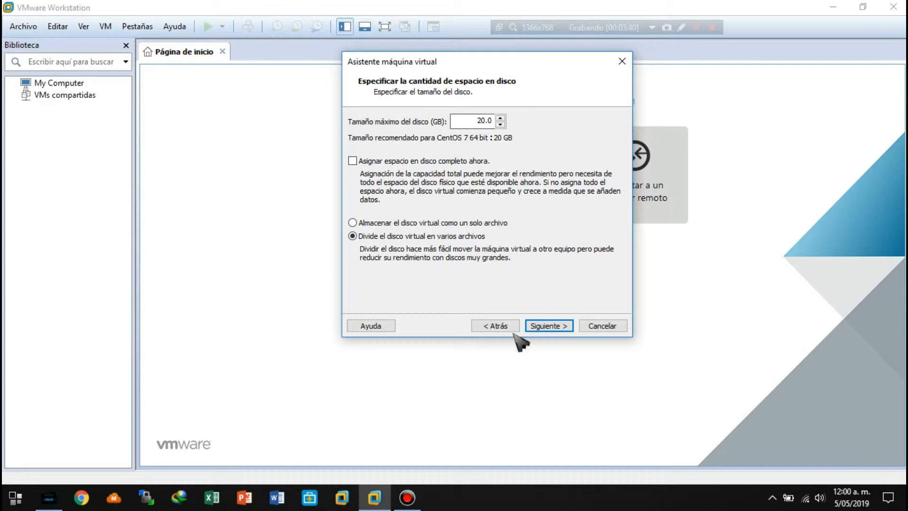
{"action": "left_click", "coordinate": [501, 325]}
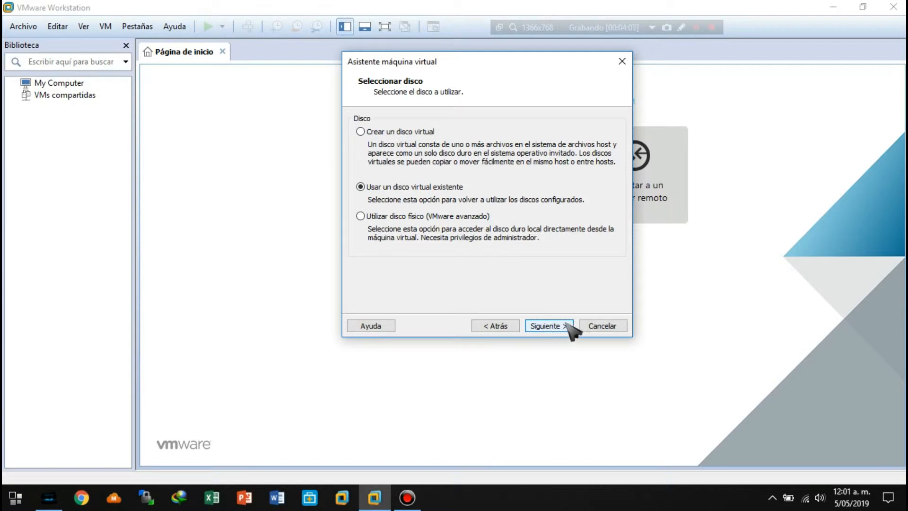
{"action": "left_click", "coordinate": [547, 326]}
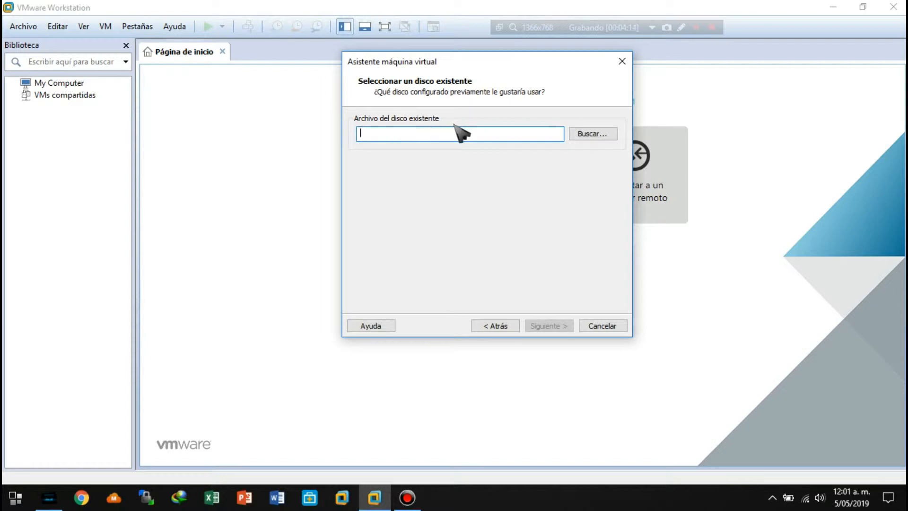
Open the Windows Computer Management console in a maximized window and display Disk Management.
{"action": "left_click", "coordinate": [14, 496]}
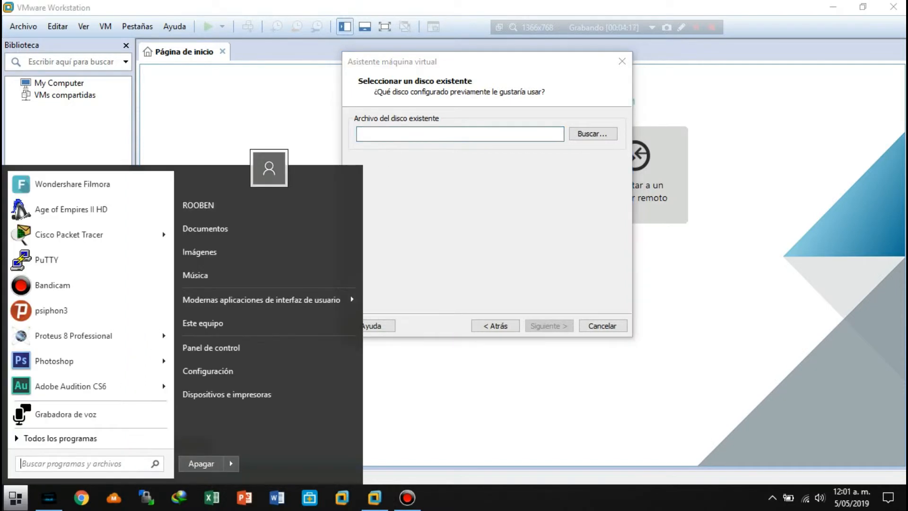
{"action": "right_click", "coordinate": [211, 326]}
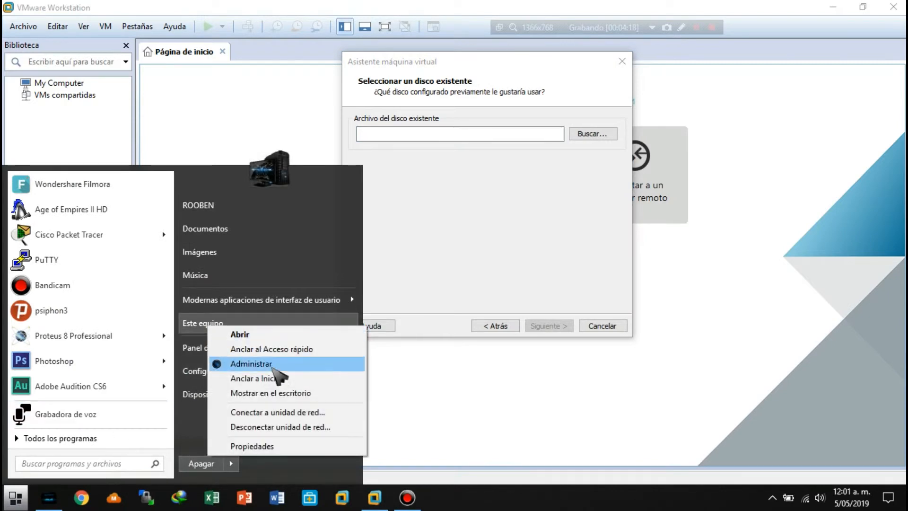
{"action": "left_click", "coordinate": [254, 364]}
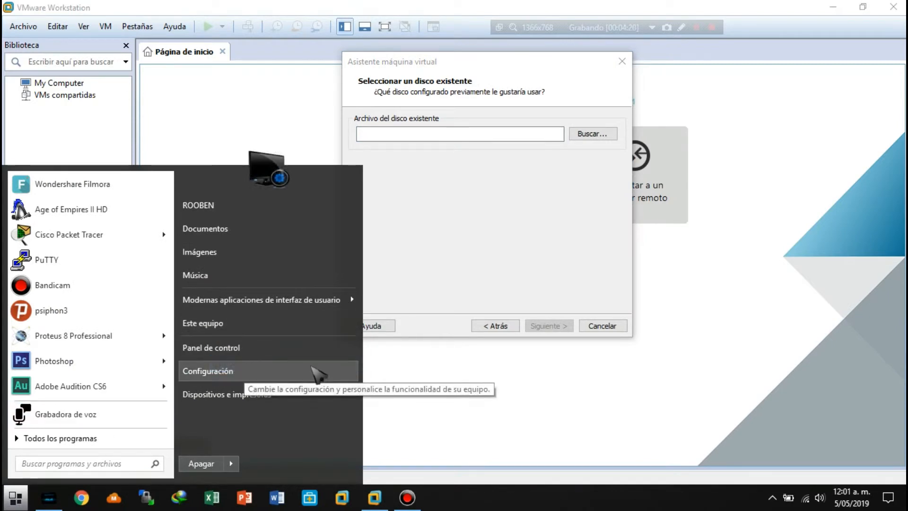
{"action": "left_click", "coordinate": [449, 223]}
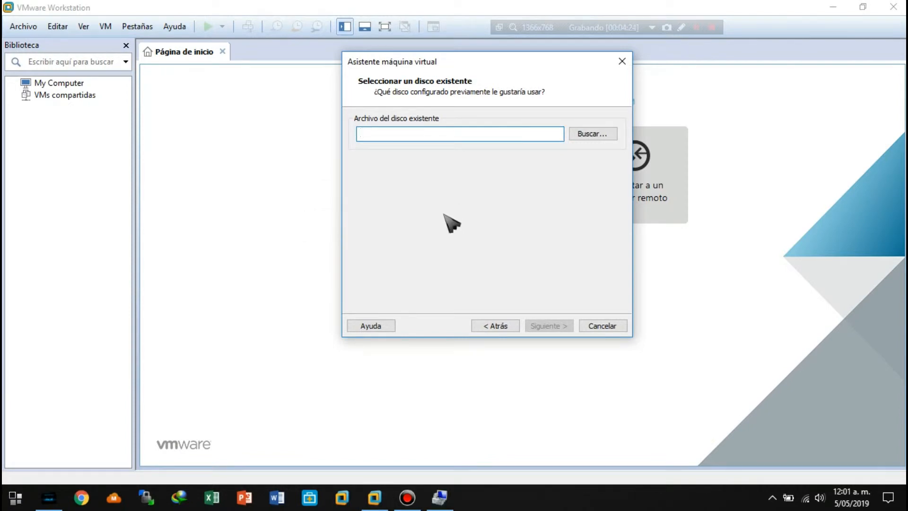
{"action": "left_click", "coordinate": [439, 497]}
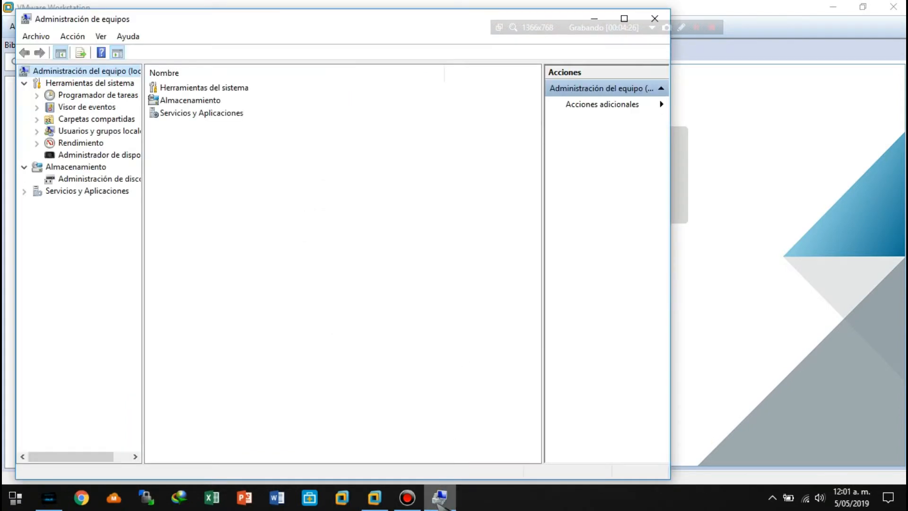
{"action": "left_click", "coordinate": [624, 19]}
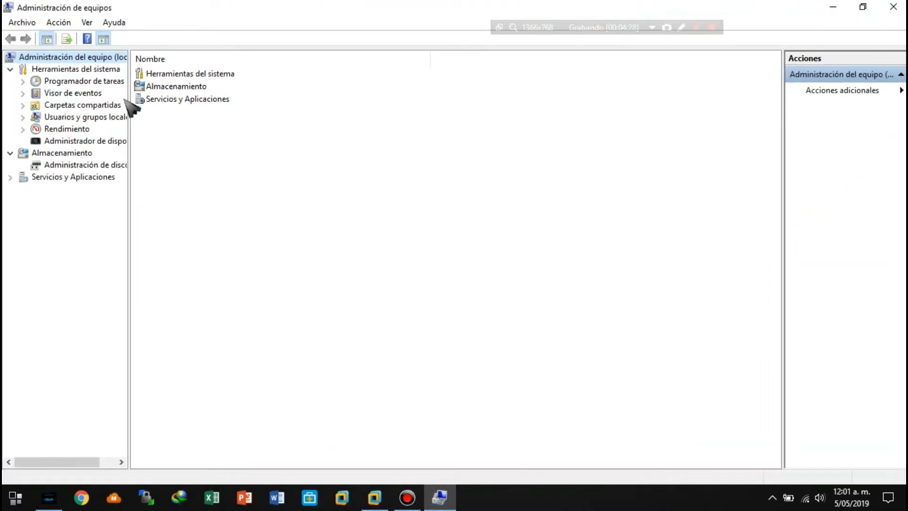
{"action": "left_click", "coordinate": [10, 7]}
{"action": "left_click", "coordinate": [163, 18]}
{"action": "left_click", "coordinate": [112, 168]}
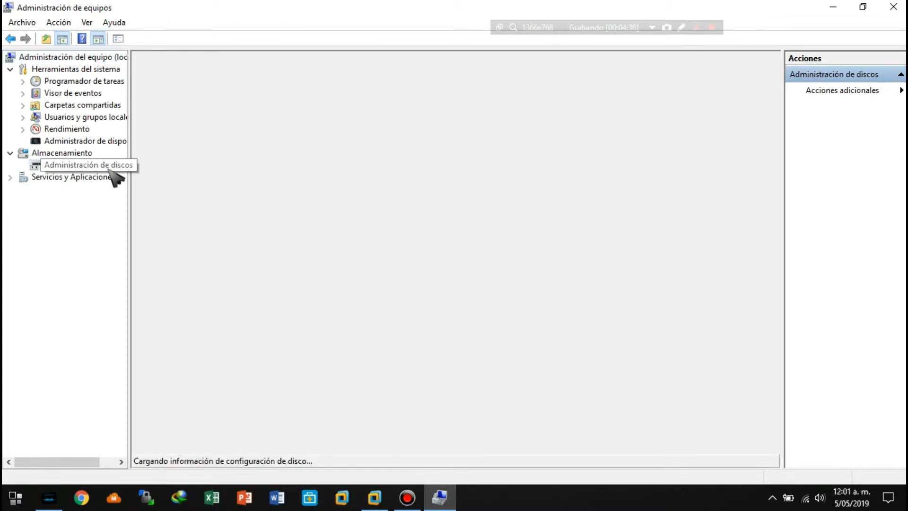
In File Explorer, delete the first item in the Maquinas Virtuales folder on Datos (D:), and close the window.
{"action": "left_click", "coordinate": [15, 497]}
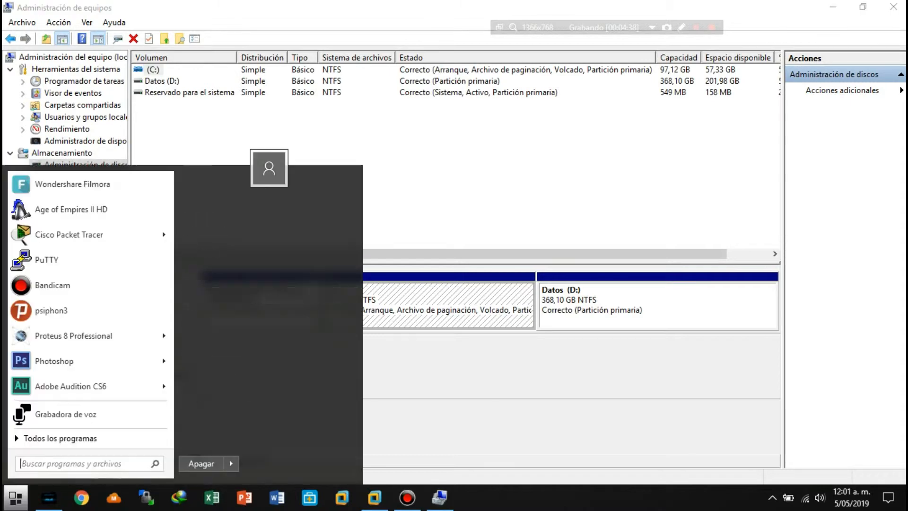
{"action": "left_click", "coordinate": [211, 329]}
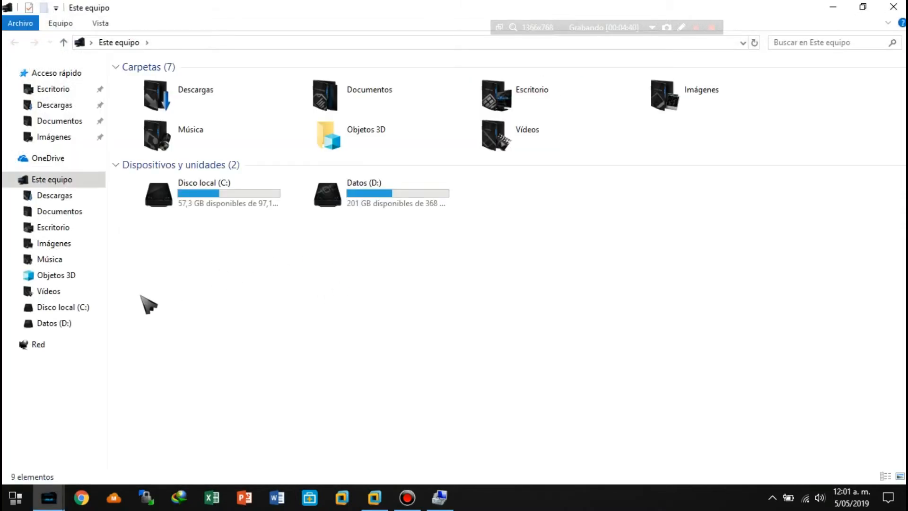
{"action": "left_click", "coordinate": [82, 322]}
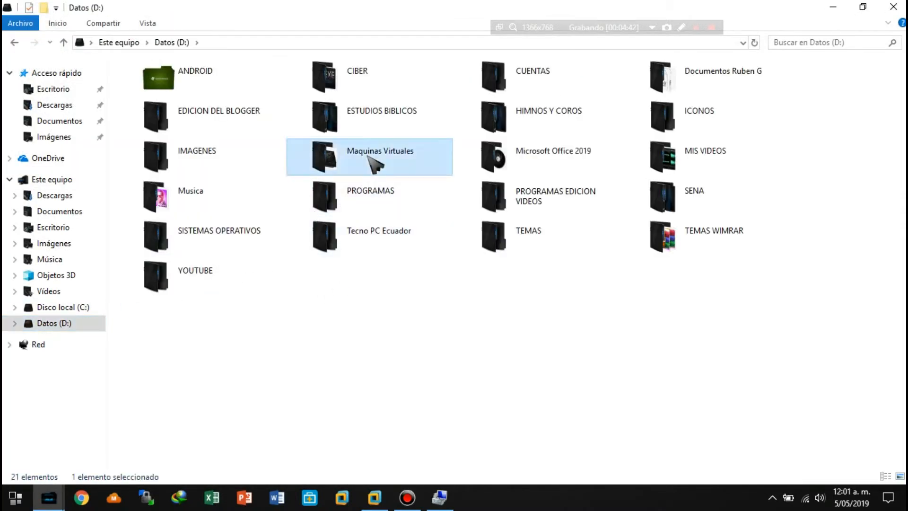
{"action": "double_click", "coordinate": [375, 162]}
{"action": "left_click", "coordinate": [151, 85]}
{"action": "key", "text": "Delete"}
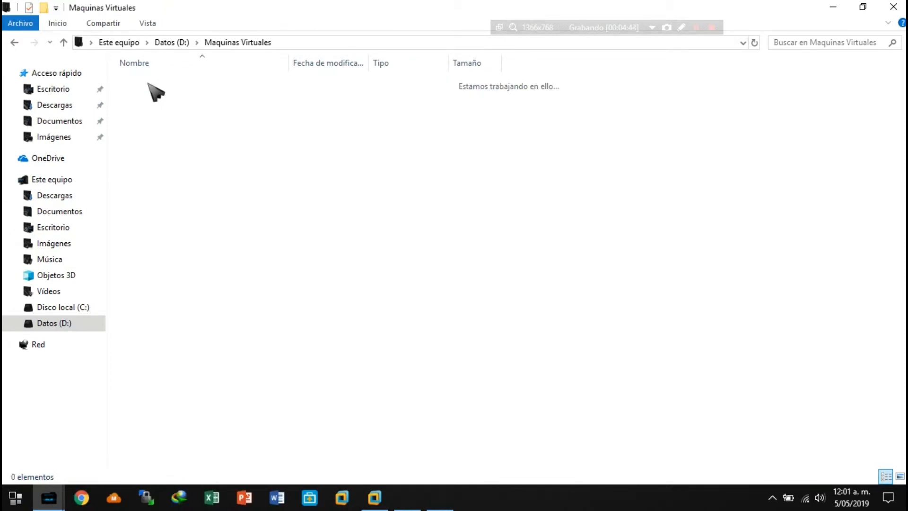
{"action": "left_click", "coordinate": [893, 7]}
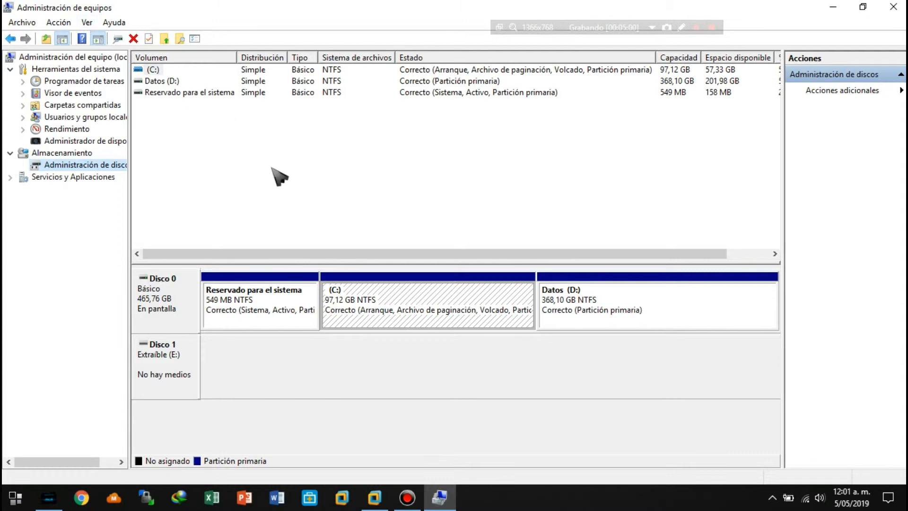
Start creating a virtual hard disk from Disk Management and examine the available size units, leaving MB selected.
{"action": "left_click", "coordinate": [59, 23]}
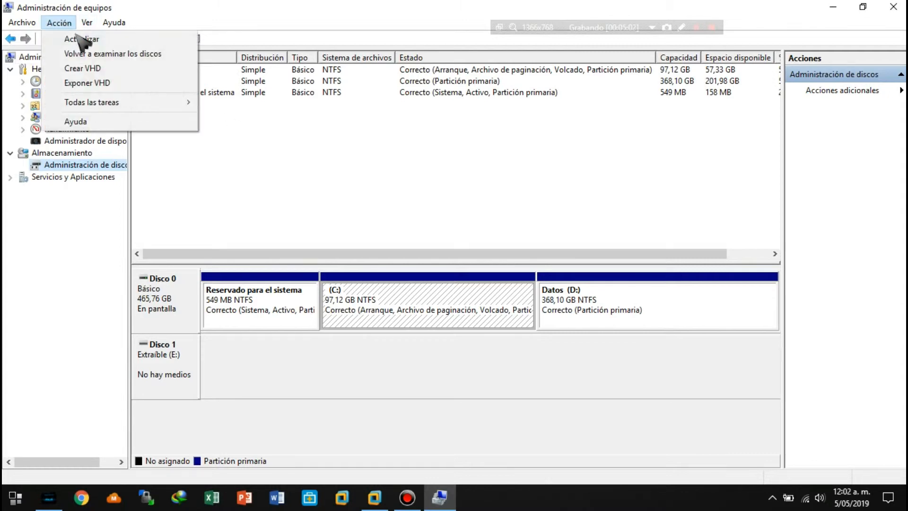
{"action": "left_click", "coordinate": [90, 68]}
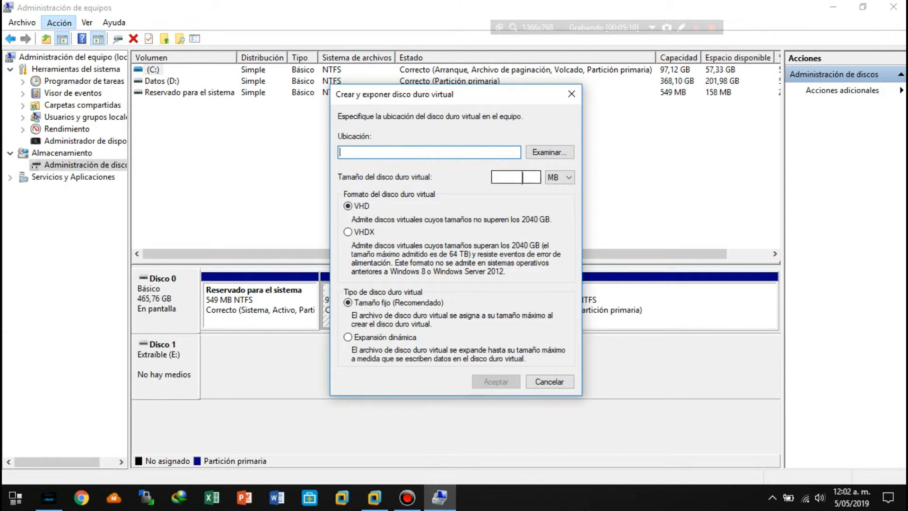
{"action": "left_click", "coordinate": [568, 178]}
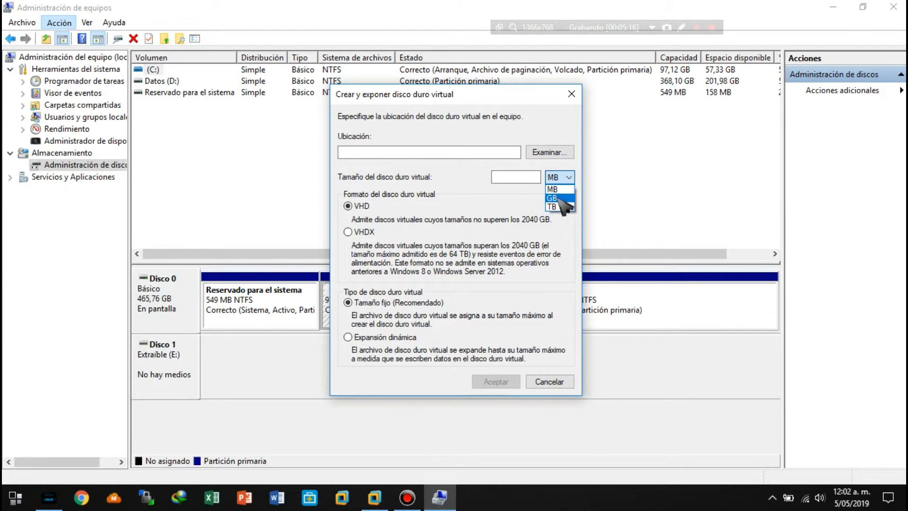
{"action": "left_click", "coordinate": [460, 205]}
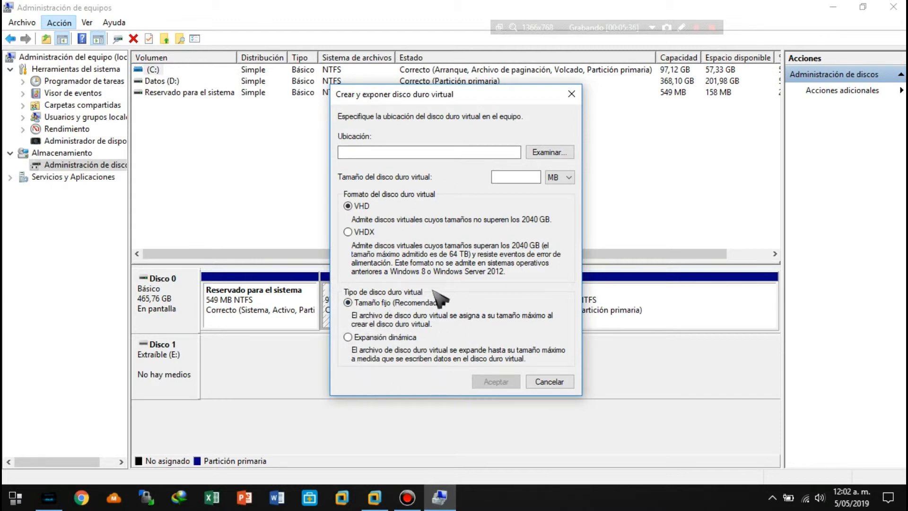
Set the virtual hard disk's location to a file named Centos 7 in the Maquinas Virtuales folder on Datos (D:).
{"action": "left_click", "coordinate": [548, 152]}
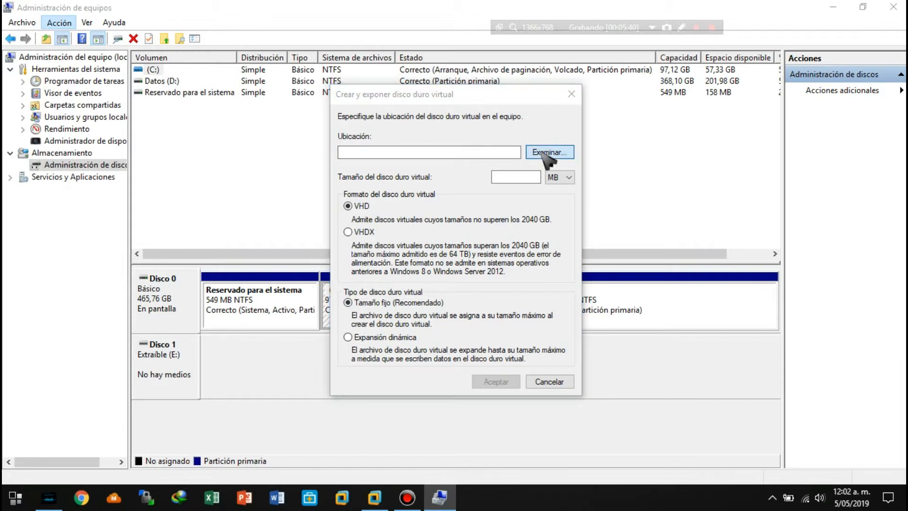
{"action": "scroll", "coordinate": [435, 237], "scroll_direction": "up", "scroll_amount": 1}
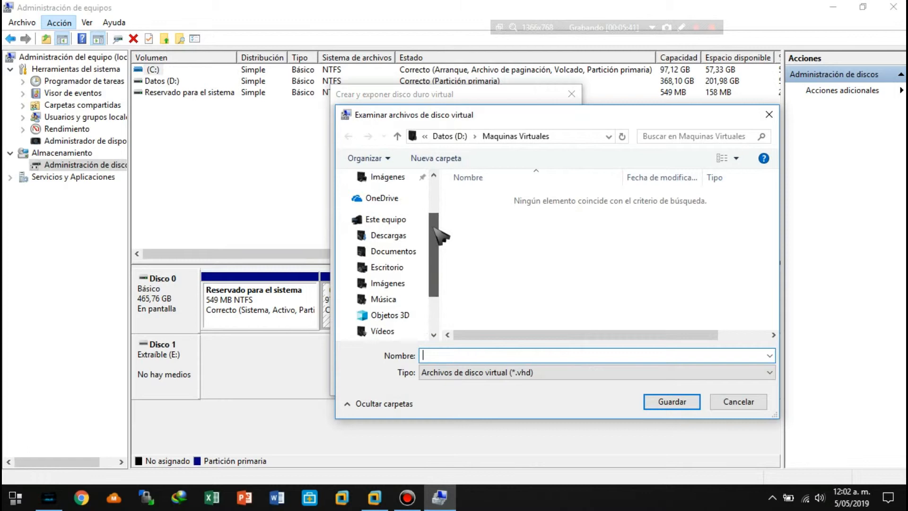
{"action": "left_click", "coordinate": [403, 220]}
{"action": "left_click_drag", "start_coordinate": [780, 197], "coordinate": [761, 307]}
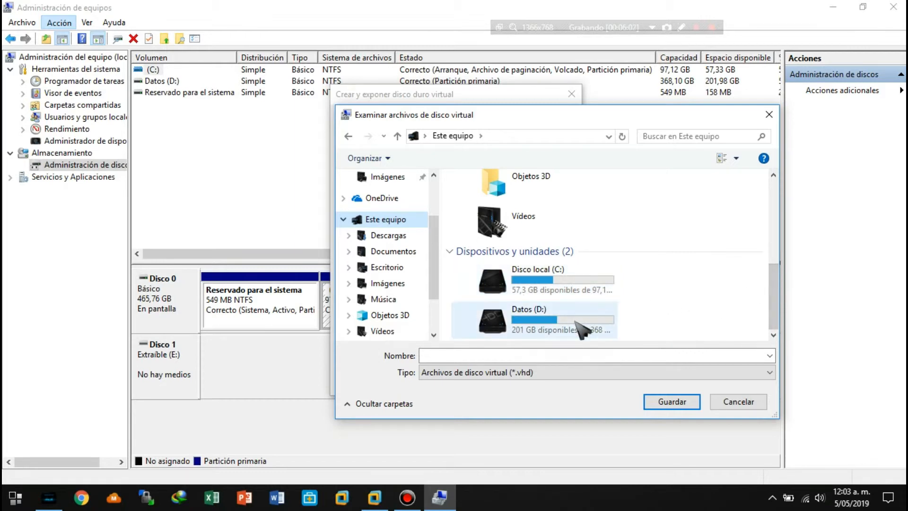
{"action": "double_click", "coordinate": [536, 326]}
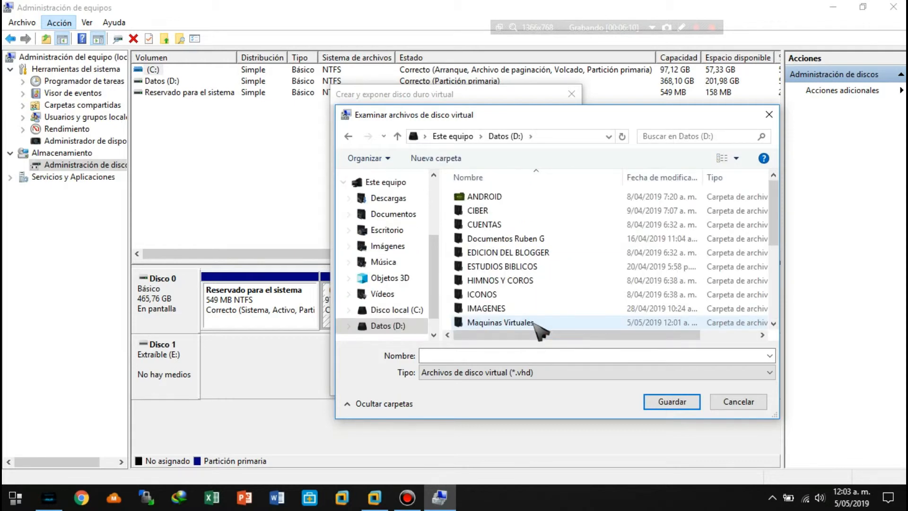
{"action": "scroll", "coordinate": [777, 198], "scroll_direction": "down", "scroll_amount": 2}
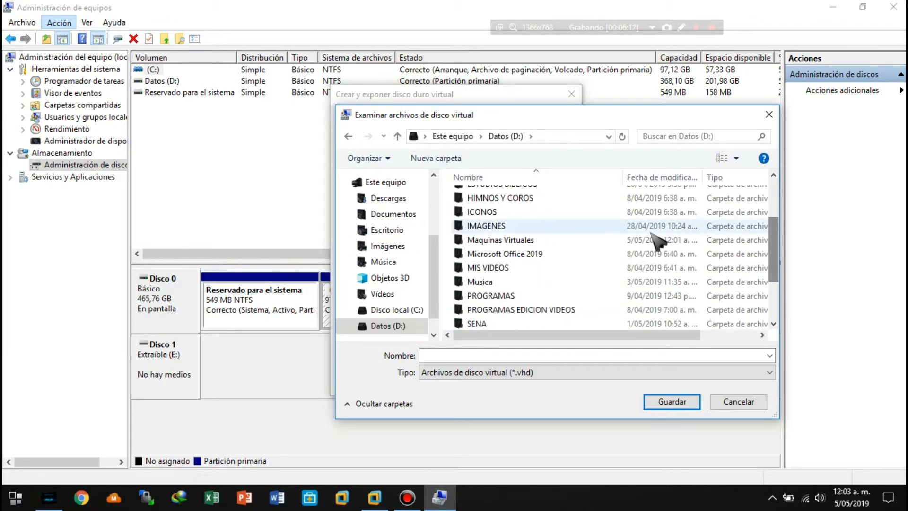
{"action": "left_click", "coordinate": [498, 242]}
{"action": "double_click", "coordinate": [500, 241]}
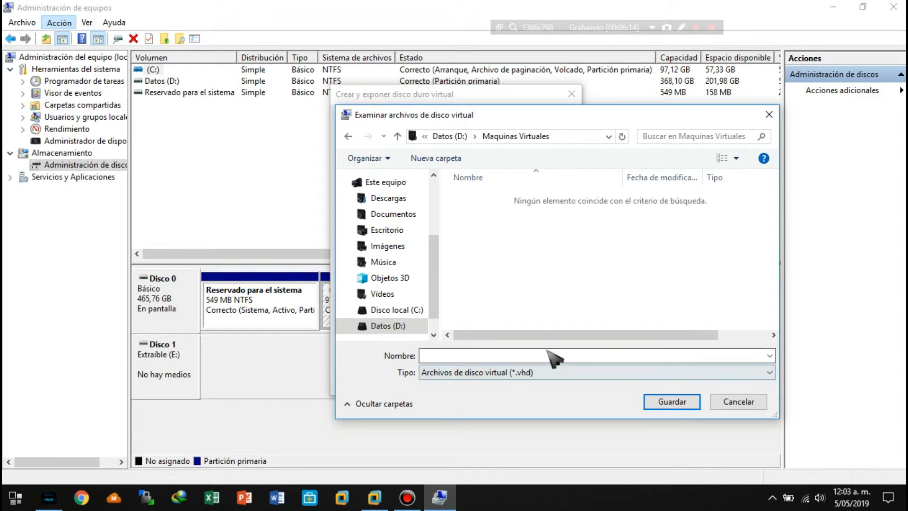
{"action": "left_click", "coordinate": [493, 354]}
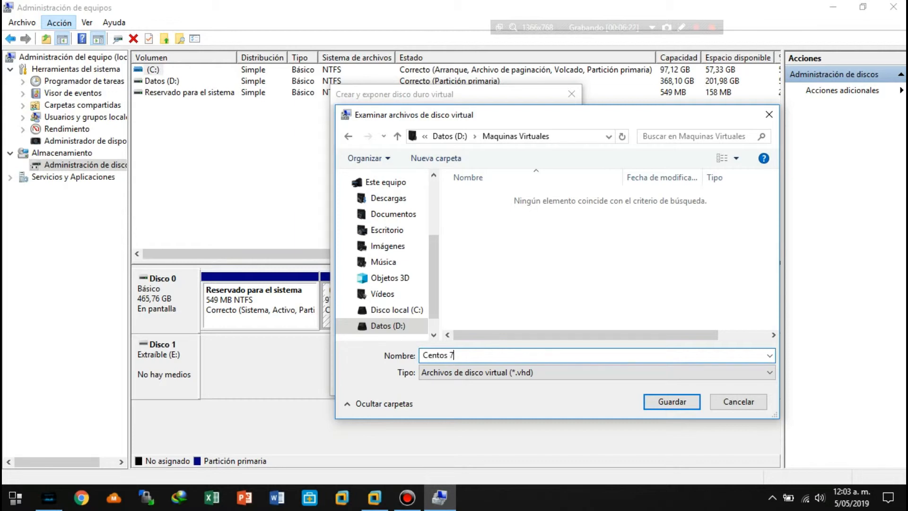
{"action": "left_click", "coordinate": [670, 402]}
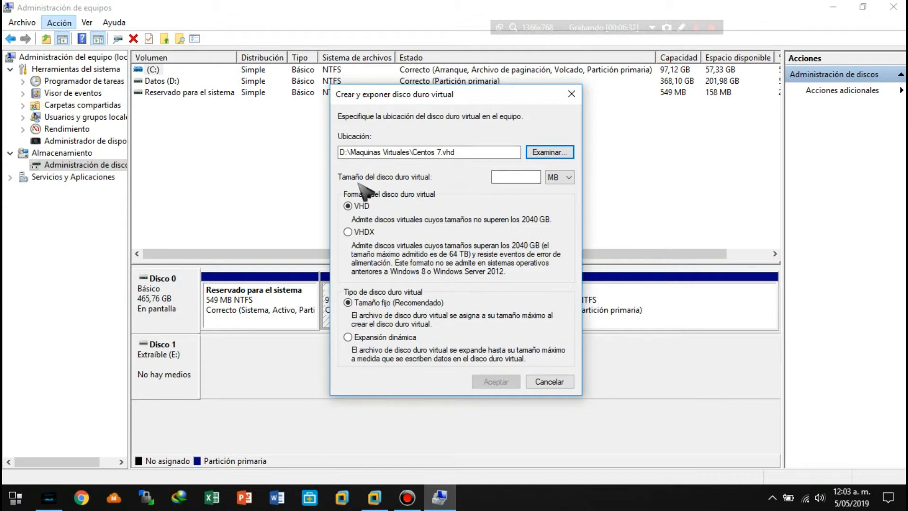
Set the virtual hard disk's size to 20 GB.
{"action": "left_click", "coordinate": [511, 177]}
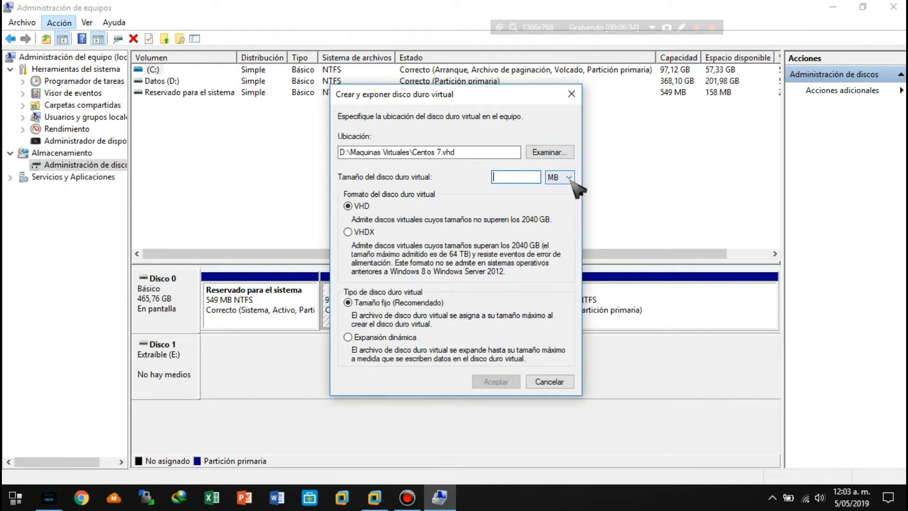
{"action": "type", "text": "20"}
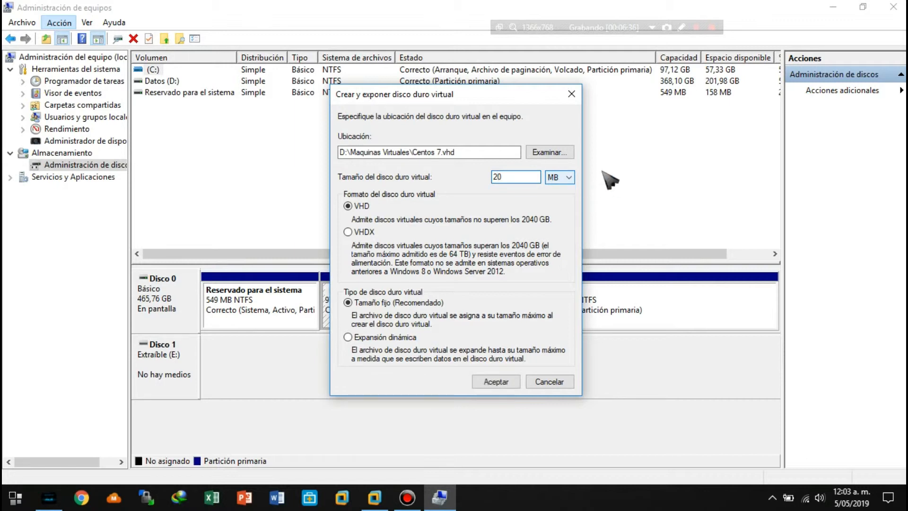
{"action": "left_click", "coordinate": [565, 178]}
{"action": "left_click", "coordinate": [552, 198]}
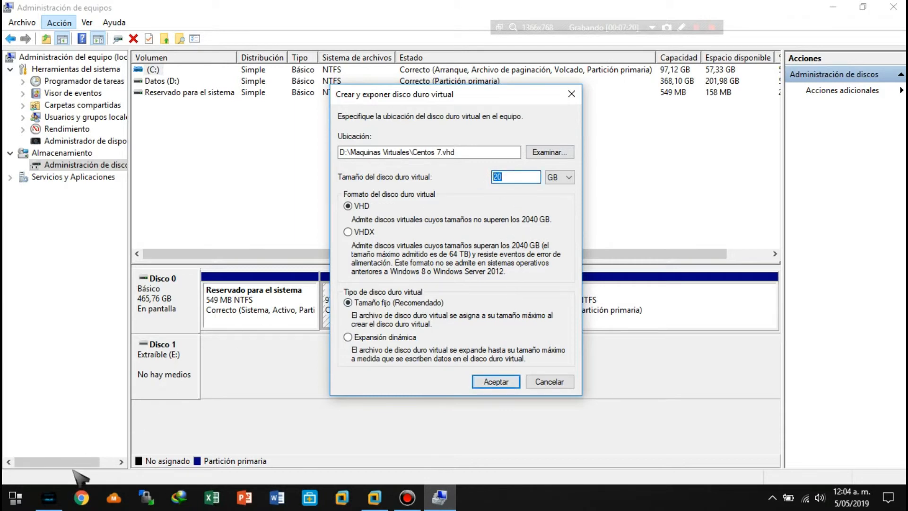
In File Explorer, check the Maquinas Virtuales folder on Datos (D:) and the drives' free space, and return to Computer Management.
{"action": "left_click", "coordinate": [48, 497]}
{"action": "left_click", "coordinate": [63, 182]}
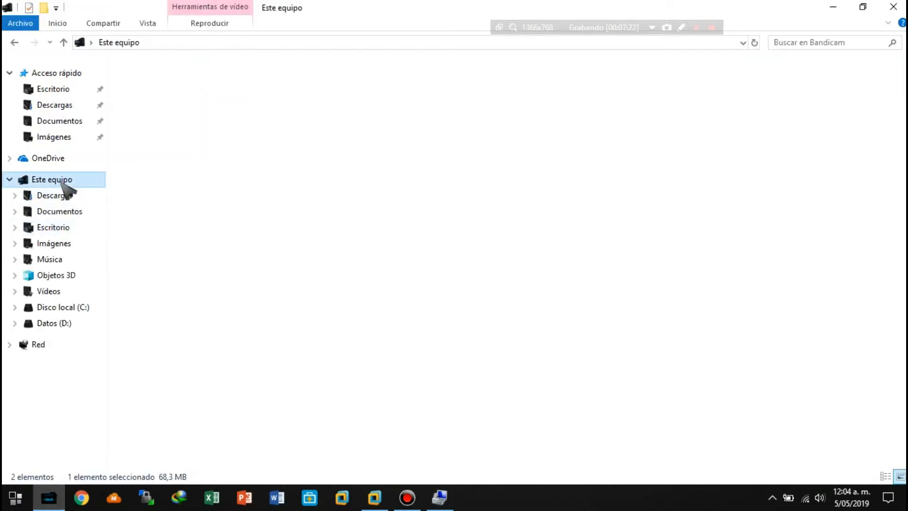
{"action": "double_click", "coordinate": [358, 199]}
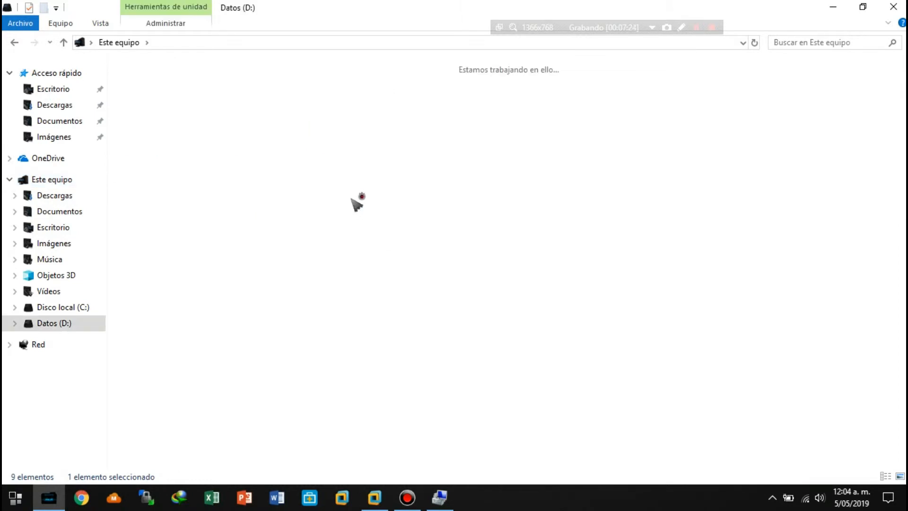
{"action": "double_click", "coordinate": [371, 161]}
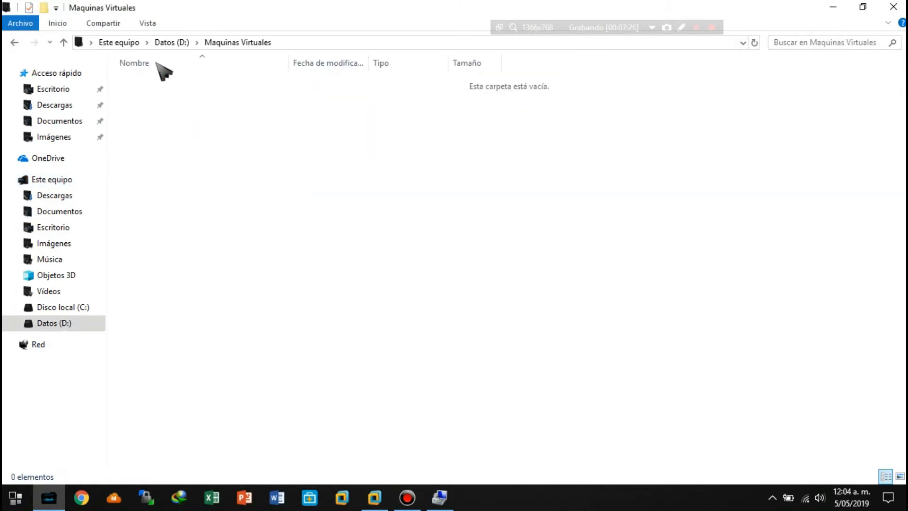
{"action": "left_click", "coordinate": [56, 179]}
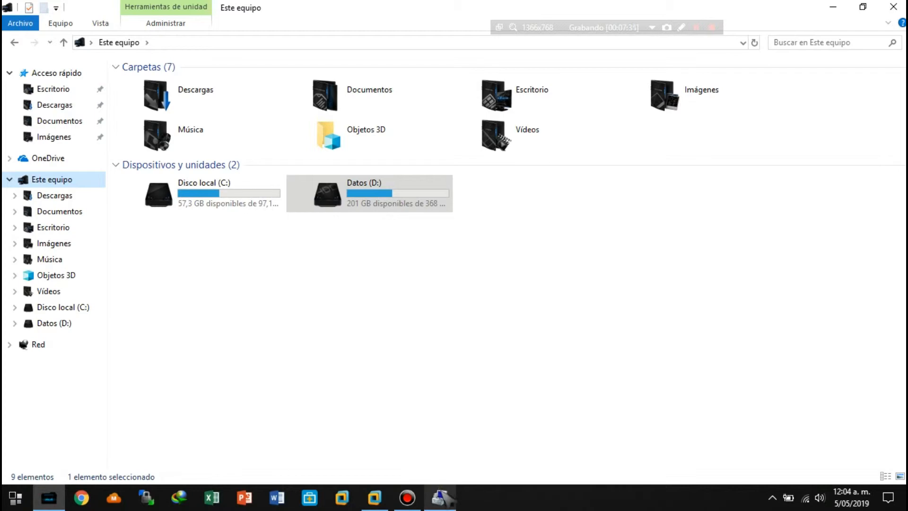
{"action": "mouse_move", "coordinate": [443, 496]}
{"action": "left_click", "coordinate": [438, 449]}
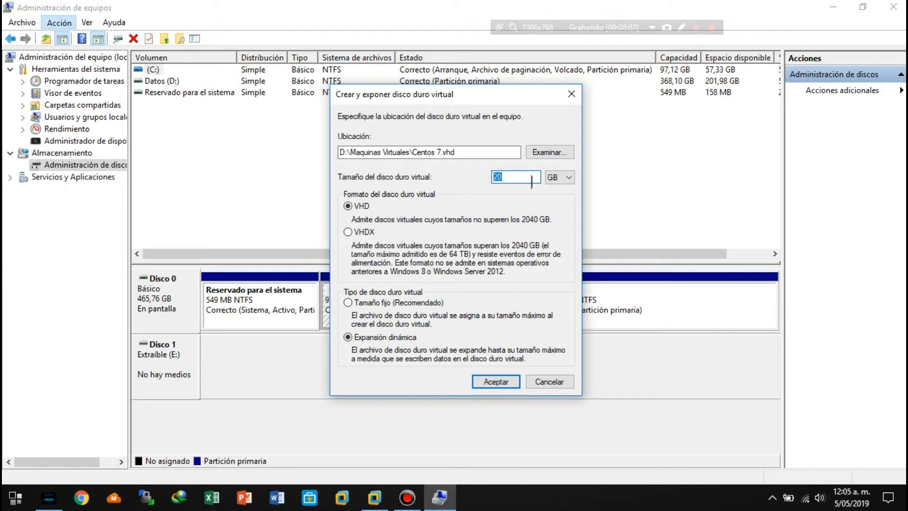
Close the File Explorer window and create the virtual hard disk in VHD format with dynamic expansion.
{"action": "left_click", "coordinate": [49, 498]}
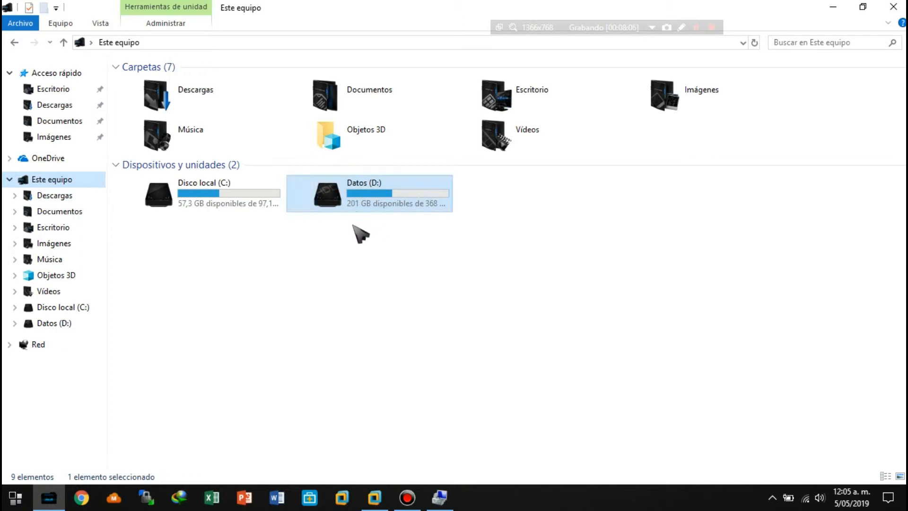
{"action": "left_click", "coordinate": [894, 7]}
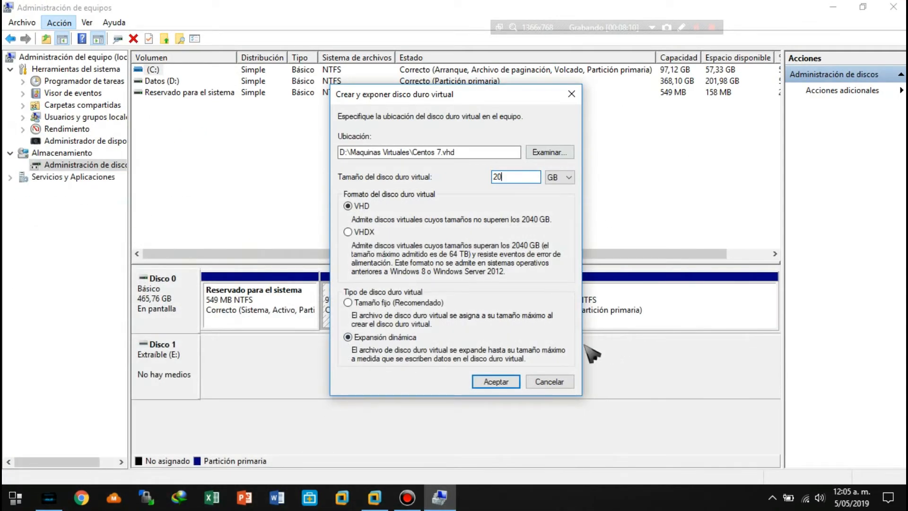
{"action": "left_click", "coordinate": [495, 380]}
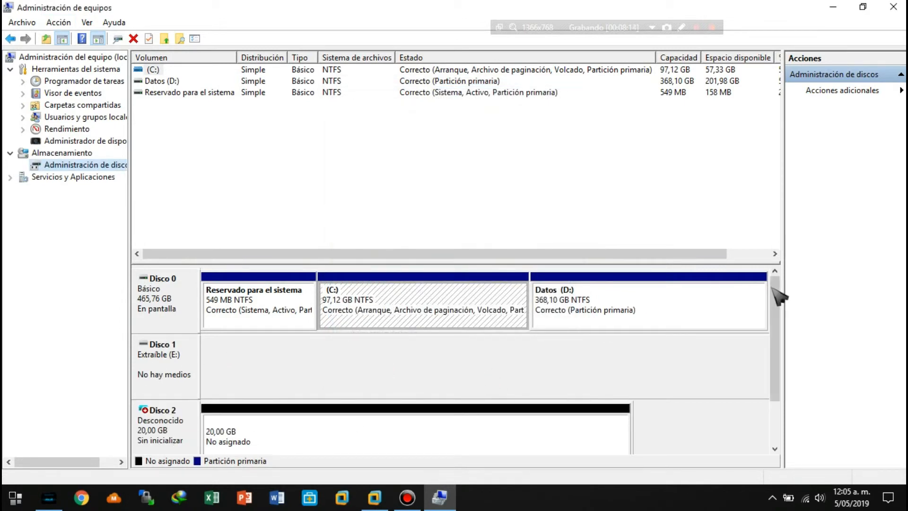
Detach the new uninitialized 20 GB virtual disk, Disco 2, from Disk Management.
{"action": "left_click_drag", "start_coordinate": [777, 296], "coordinate": [774, 324]}
{"action": "right_click", "coordinate": [171, 365]}
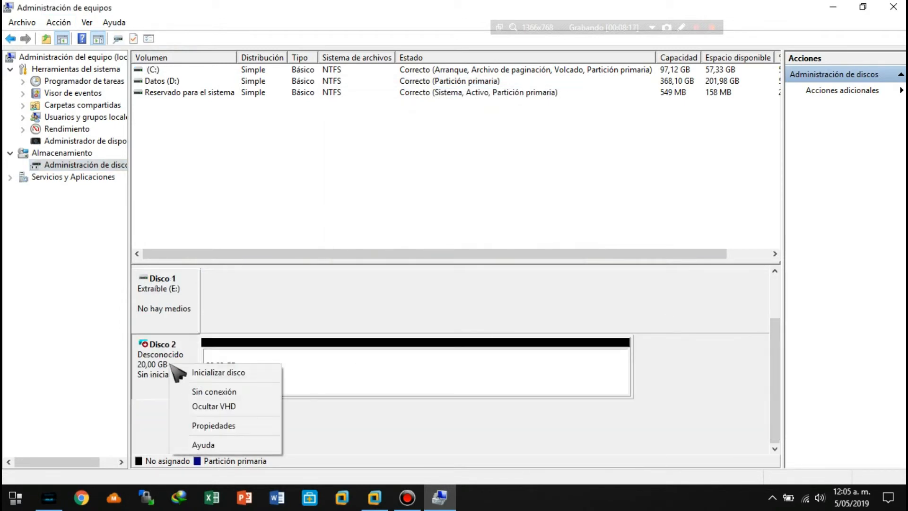
{"action": "left_click", "coordinate": [217, 405]}
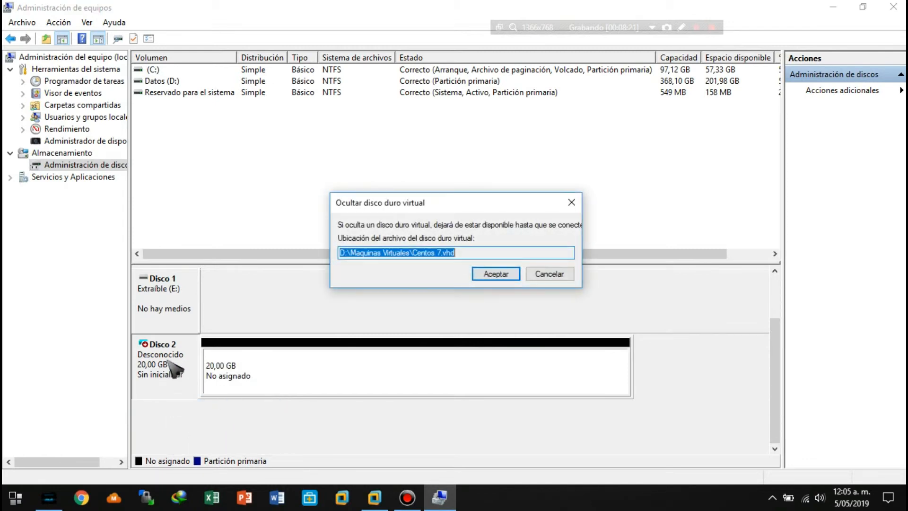
{"action": "left_click", "coordinate": [546, 275]}
{"action": "right_click", "coordinate": [172, 365]}
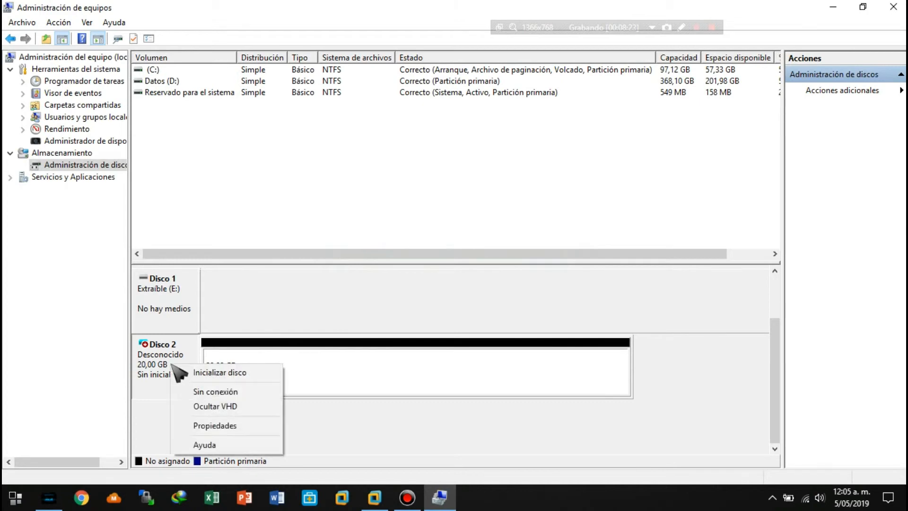
{"action": "left_click", "coordinate": [218, 407]}
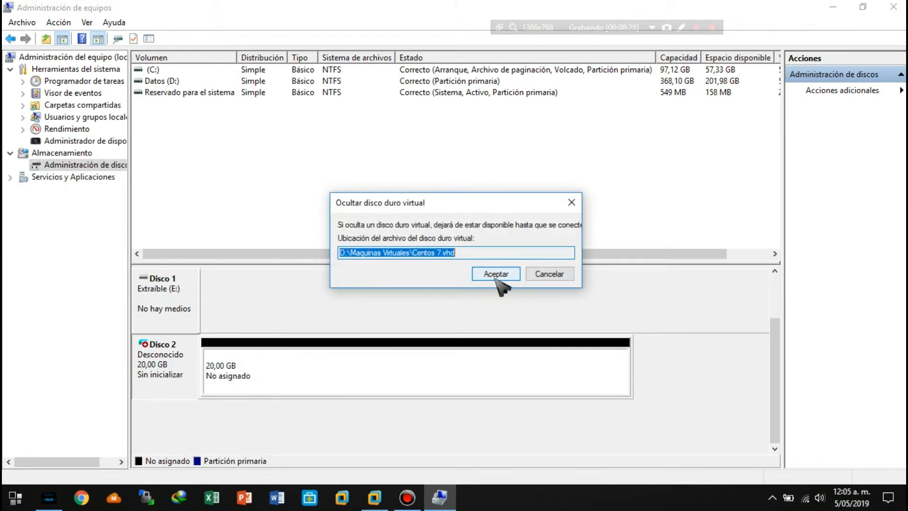
{"action": "left_click", "coordinate": [498, 274]}
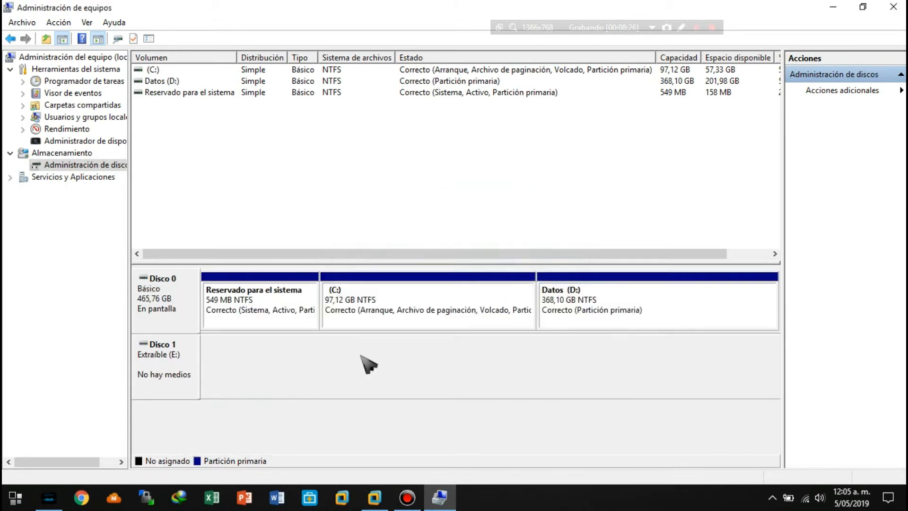
In File Explorer, examine the properties of the Centos 7 disk image in Maquinas Virtuales on Datos (D:), and close the window.
{"action": "left_click", "coordinate": [53, 501]}
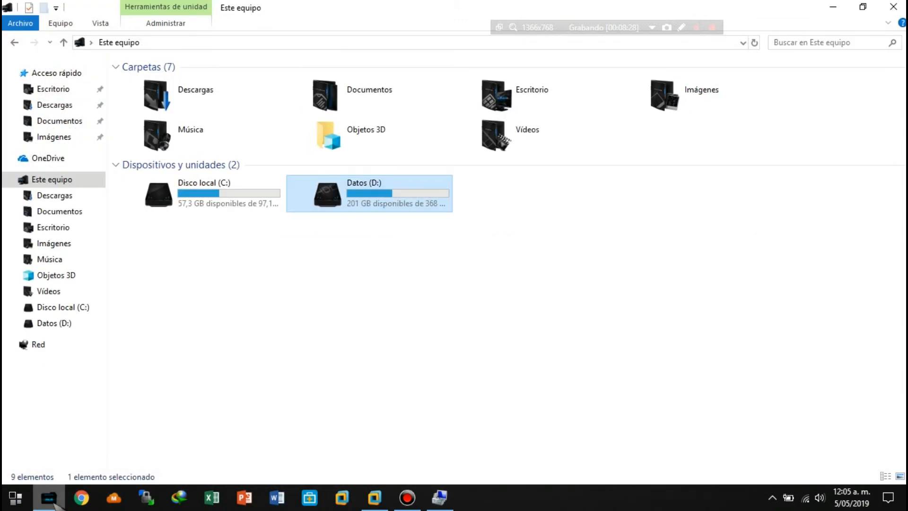
{"action": "double_click", "coordinate": [331, 199]}
{"action": "double_click", "coordinate": [396, 152]}
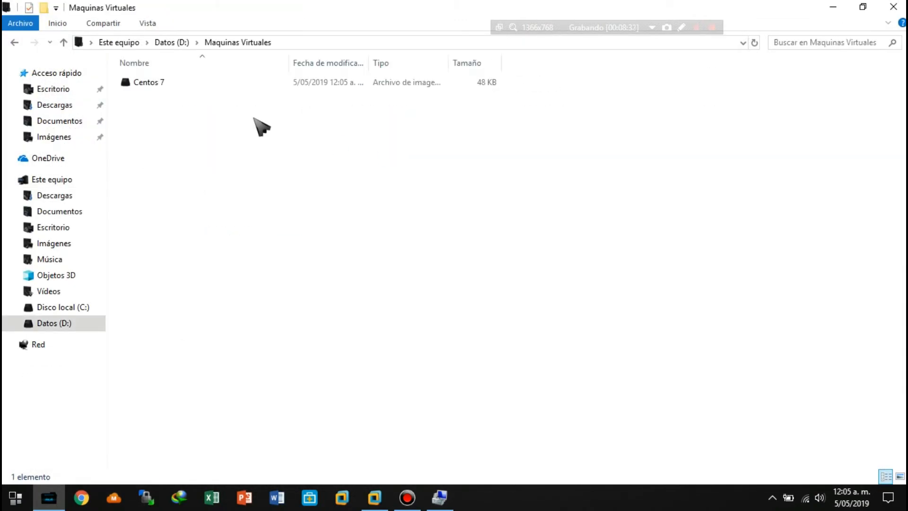
{"action": "left_click", "coordinate": [131, 84]}
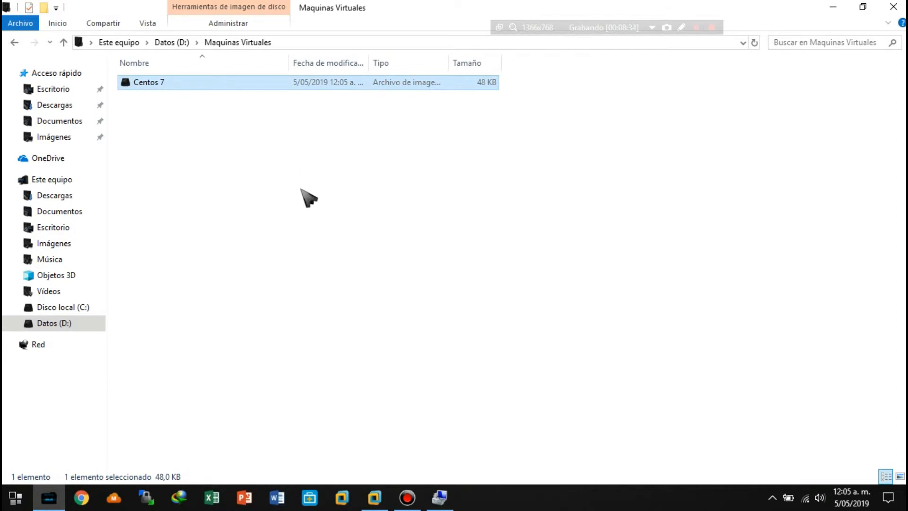
{"action": "right_click", "coordinate": [138, 85]}
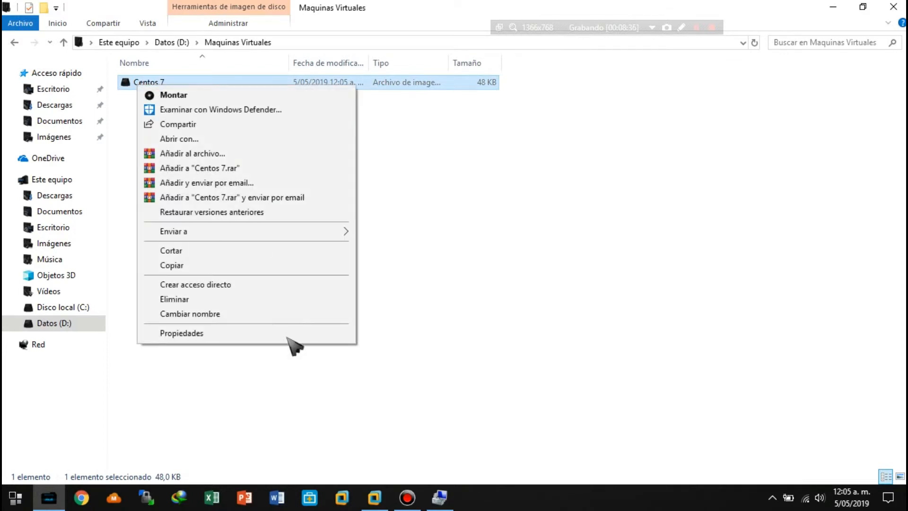
{"action": "left_click", "coordinate": [212, 333]}
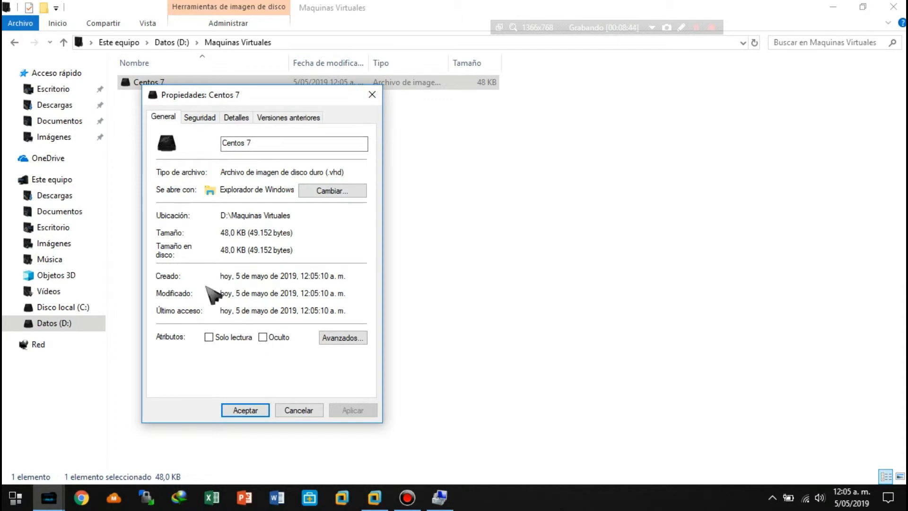
{"action": "left_click", "coordinate": [372, 95]}
{"action": "left_click", "coordinate": [893, 7]}
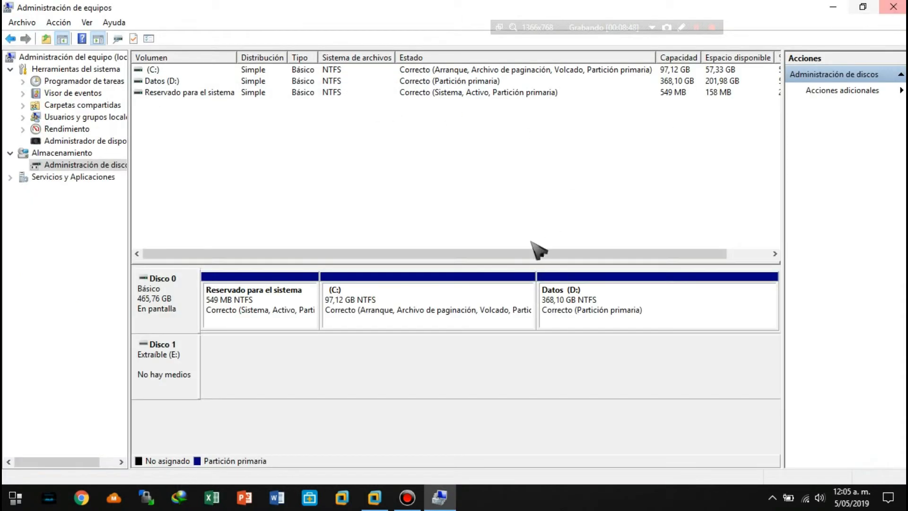
Close Computer Management, select Centos 7.vhd from Maquinas Virtuales on Datos (D:) as the existing disk, and finish creating the virtual machine.
{"action": "left_click", "coordinate": [893, 6]}
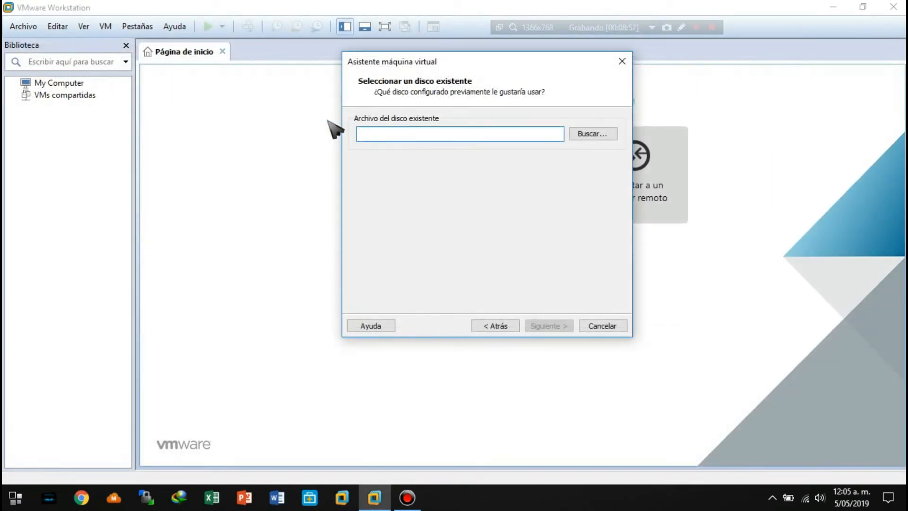
{"action": "left_click", "coordinate": [593, 135]}
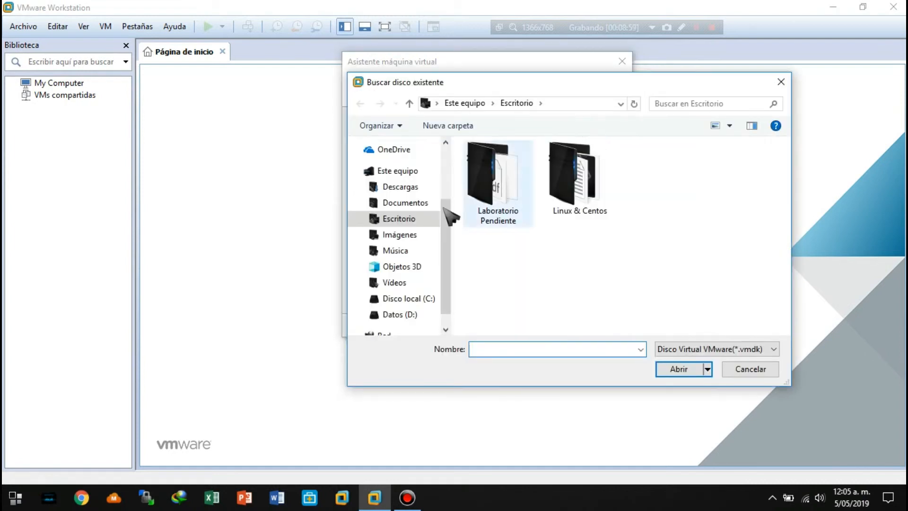
{"action": "scroll", "coordinate": [451, 274], "scroll_direction": "down", "scroll_amount": 1}
{"action": "left_click", "coordinate": [401, 293]}
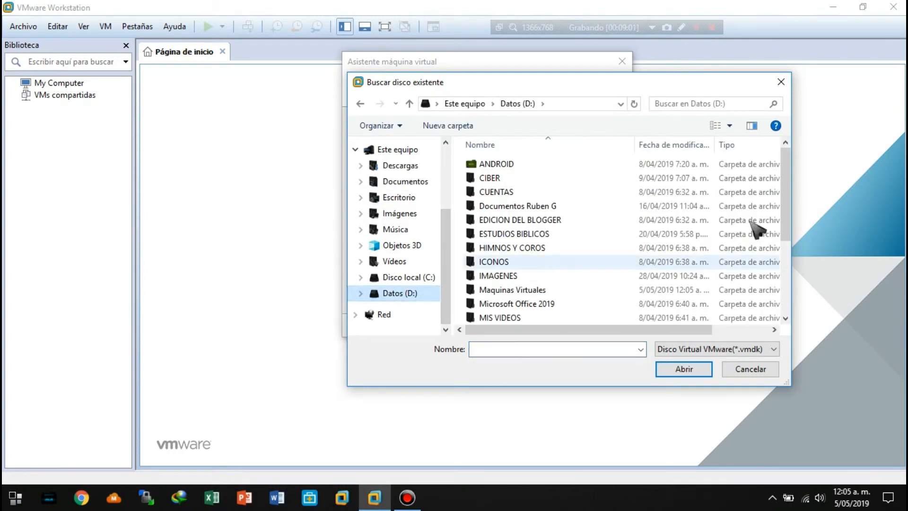
{"action": "double_click", "coordinate": [504, 290]}
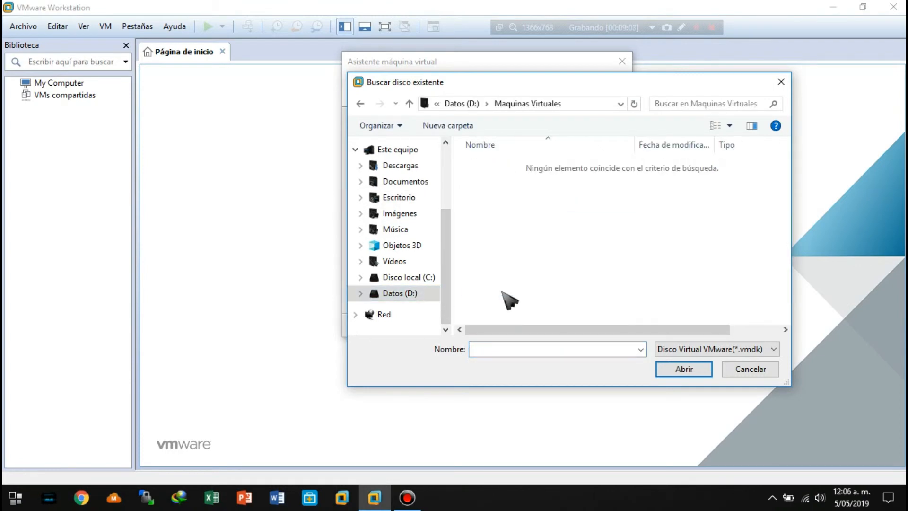
{"action": "left_click_drag", "start_coordinate": [519, 83], "coordinate": [364, 79]}
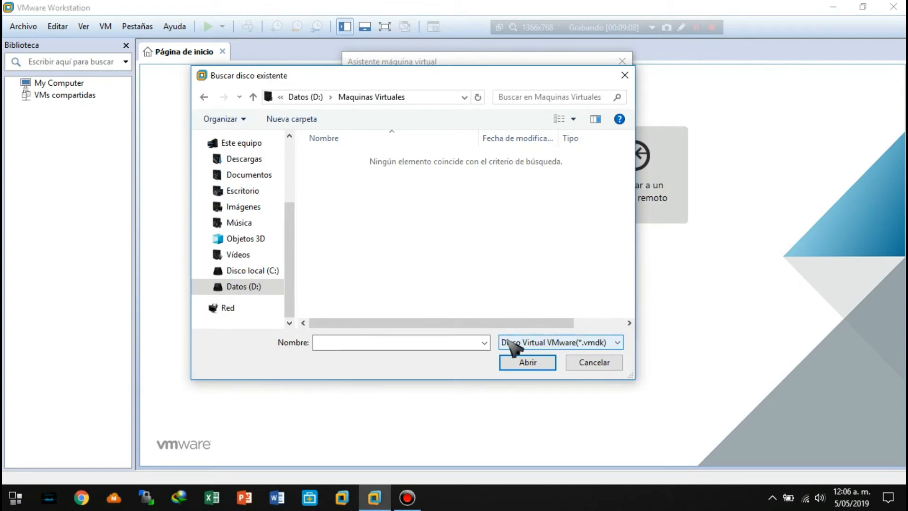
{"action": "left_click", "coordinate": [548, 343]}
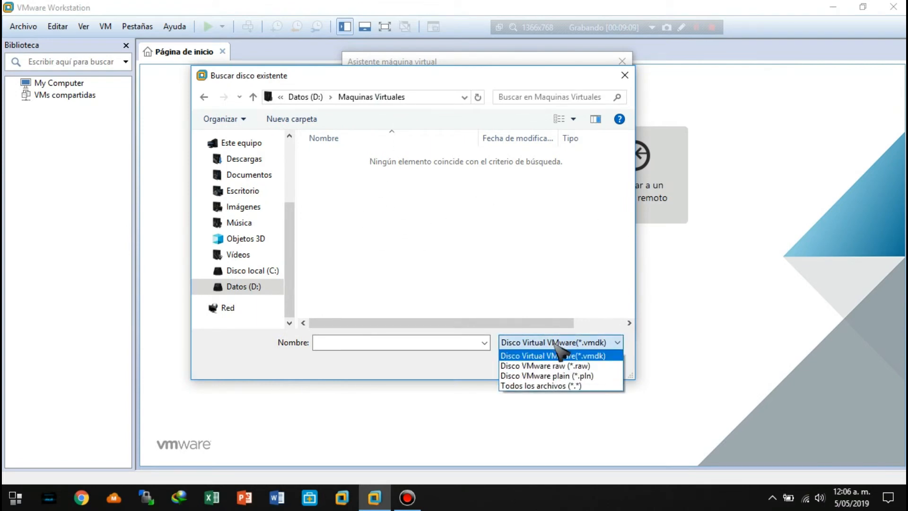
{"action": "left_click", "coordinate": [527, 385]}
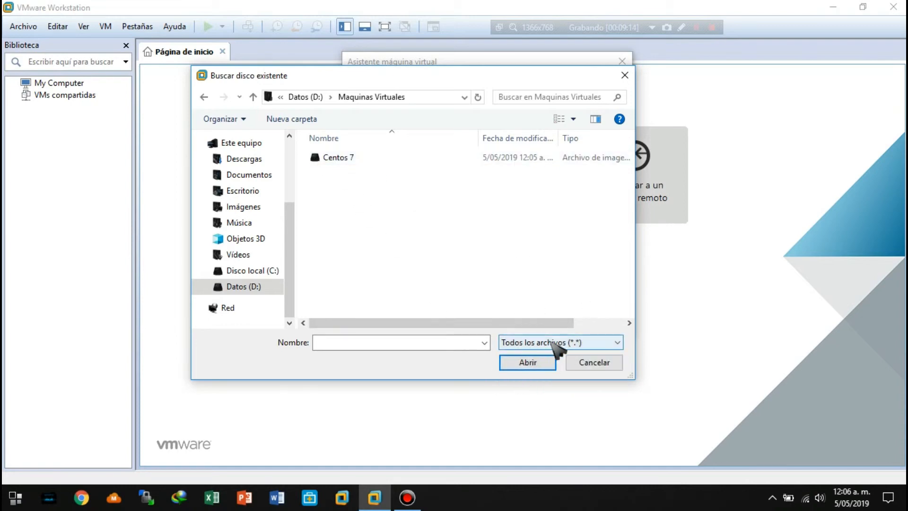
{"action": "double_click", "coordinate": [336, 158]}
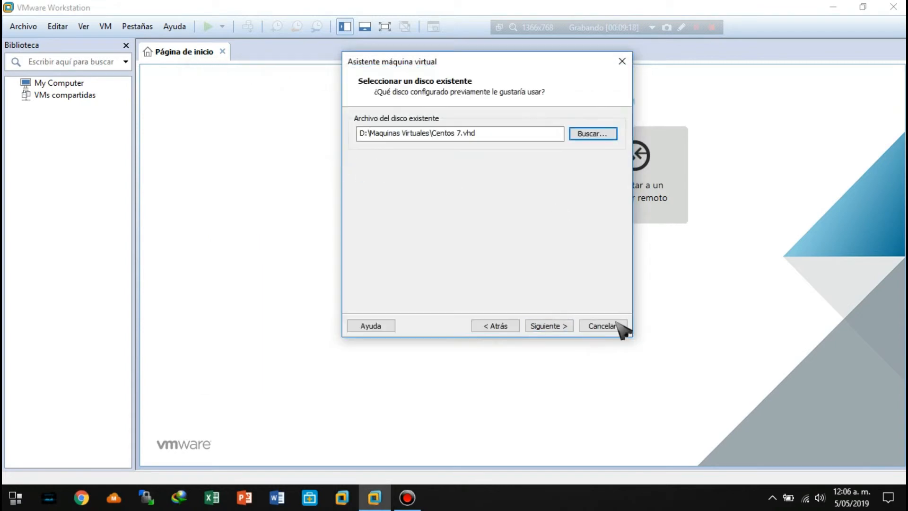
{"action": "left_click", "coordinate": [550, 325]}
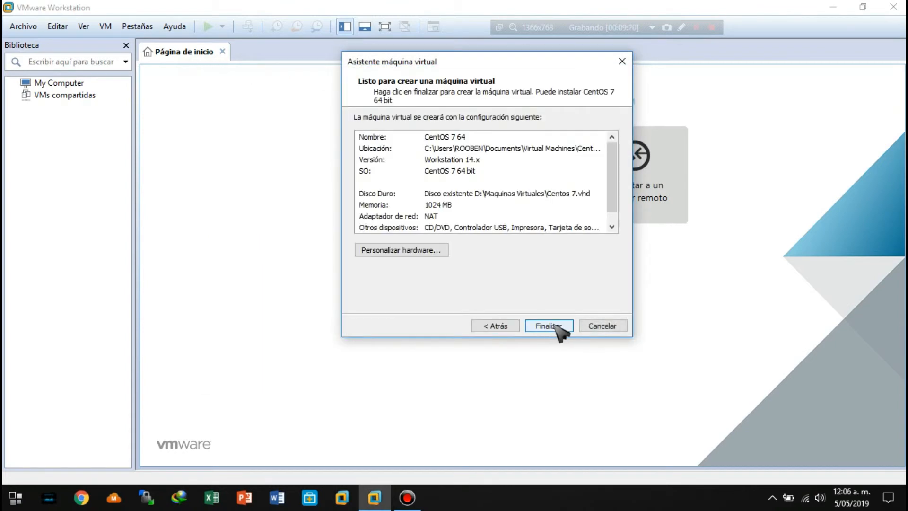
{"action": "left_click", "coordinate": [540, 330]}
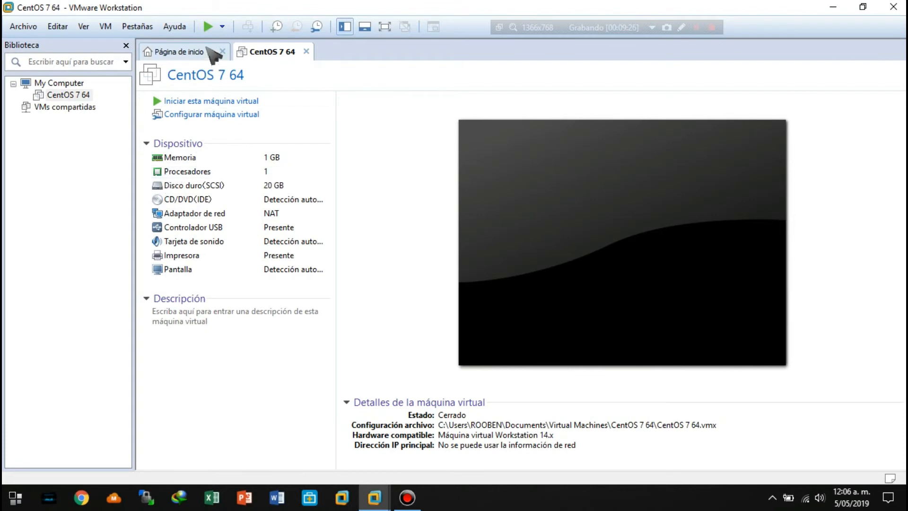
Start the CentOS 7 64 virtual machine, dismiss the ide1:0 device prompt, and power it off.
{"action": "left_click", "coordinate": [208, 27]}
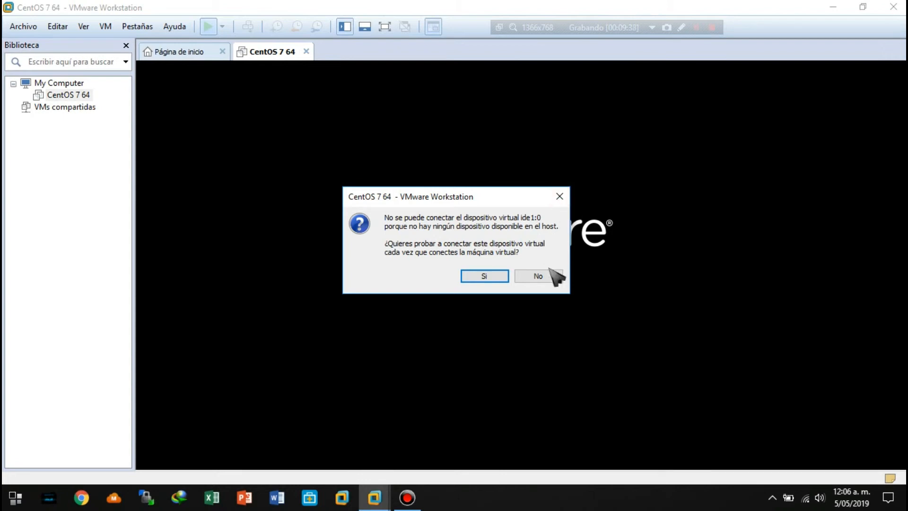
{"action": "left_click", "coordinate": [559, 196]}
{"action": "left_click", "coordinate": [306, 51]}
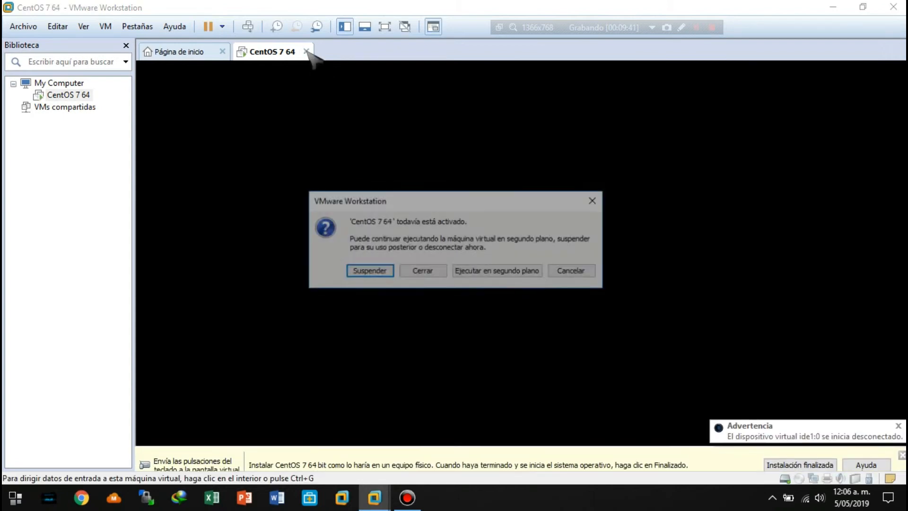
{"action": "left_click", "coordinate": [427, 272]}
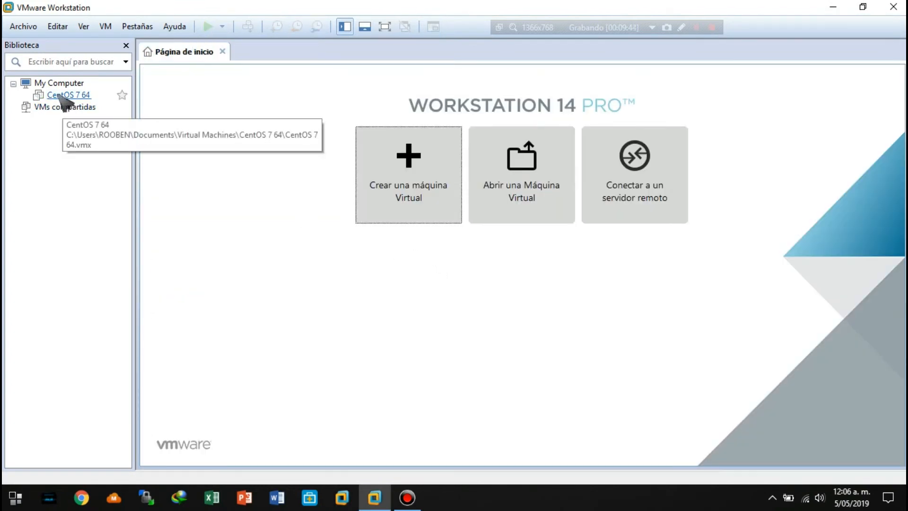
Open the hardware settings of the CentOS 7 64 virtual machine and check its memory and processor configuration.
{"action": "left_click", "coordinate": [68, 94]}
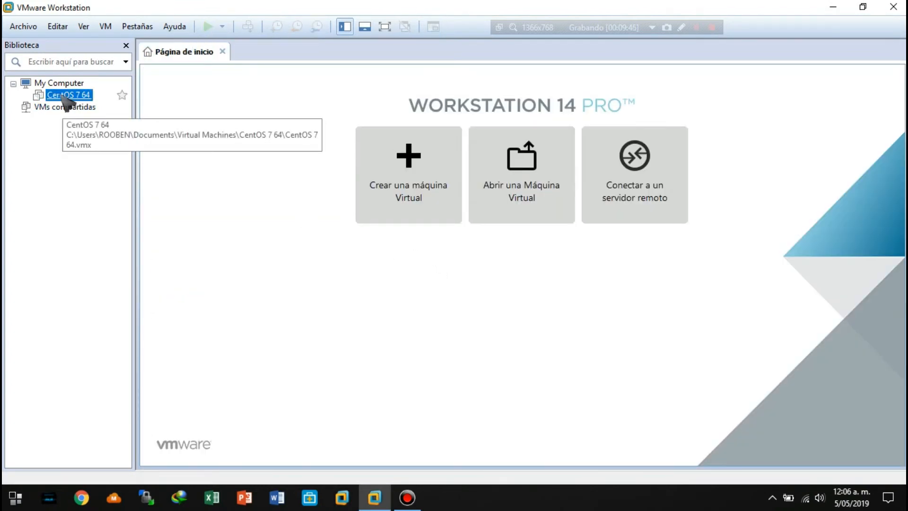
{"action": "double_click", "coordinate": [68, 95]}
{"action": "right_click", "coordinate": [67, 94]}
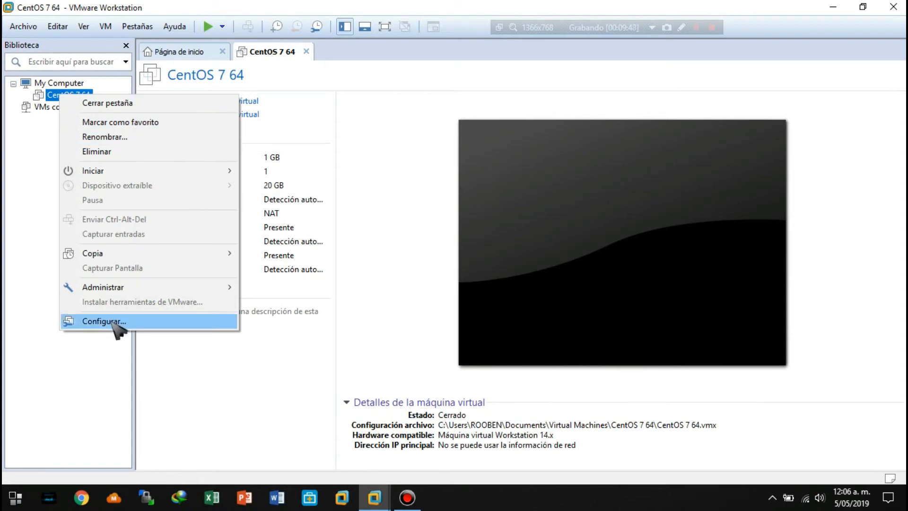
{"action": "left_click", "coordinate": [113, 322]}
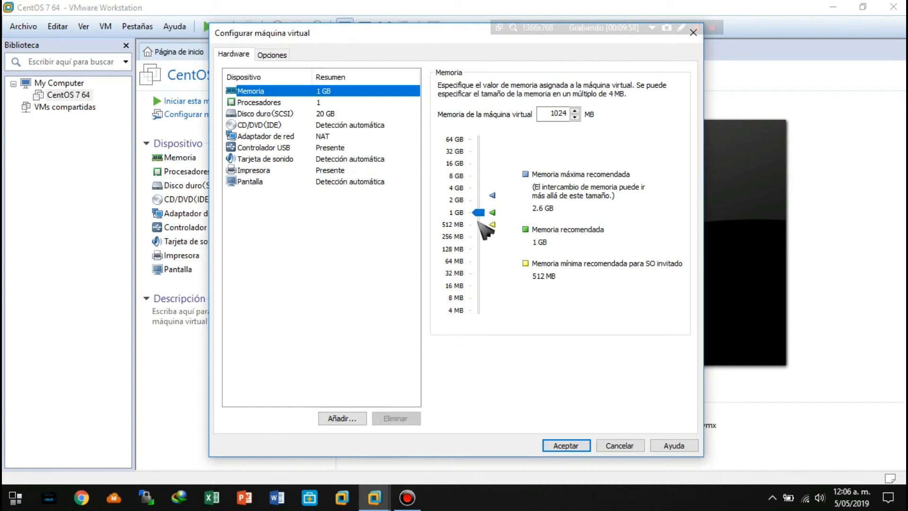
{"action": "left_click", "coordinate": [258, 103]}
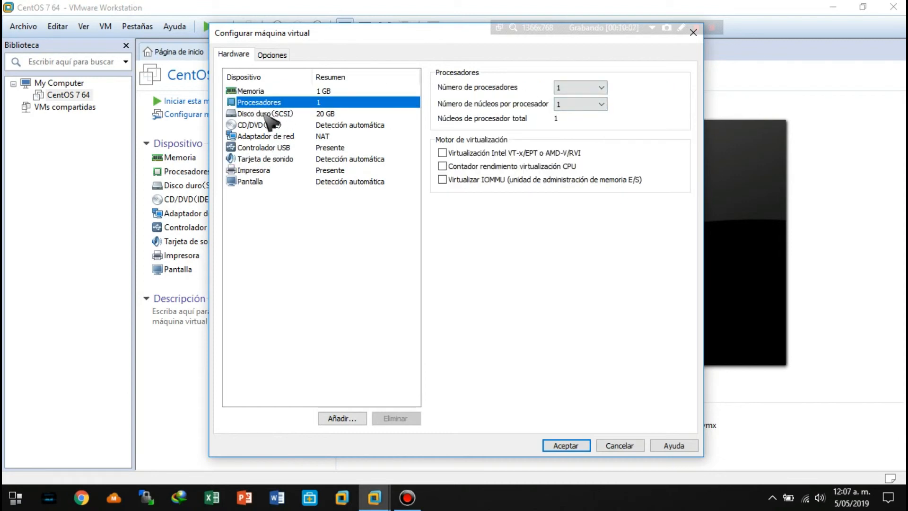
Set the CD/DVD drive to use the CentOS-7-x86_64-Minimal-1810 ISO image from Escritorio, check the hard disk details, and accept the configuration.
{"action": "left_click", "coordinate": [258, 125]}
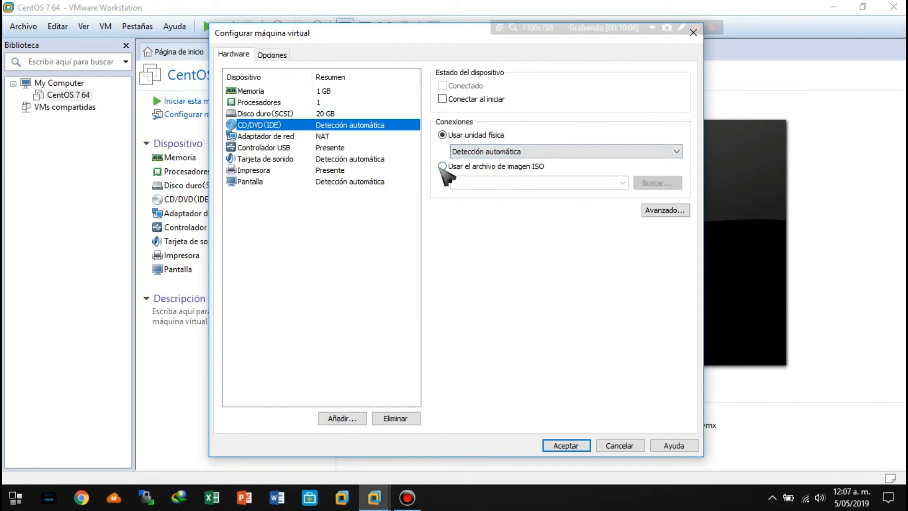
{"action": "left_click", "coordinate": [441, 166]}
{"action": "left_click", "coordinate": [661, 187]}
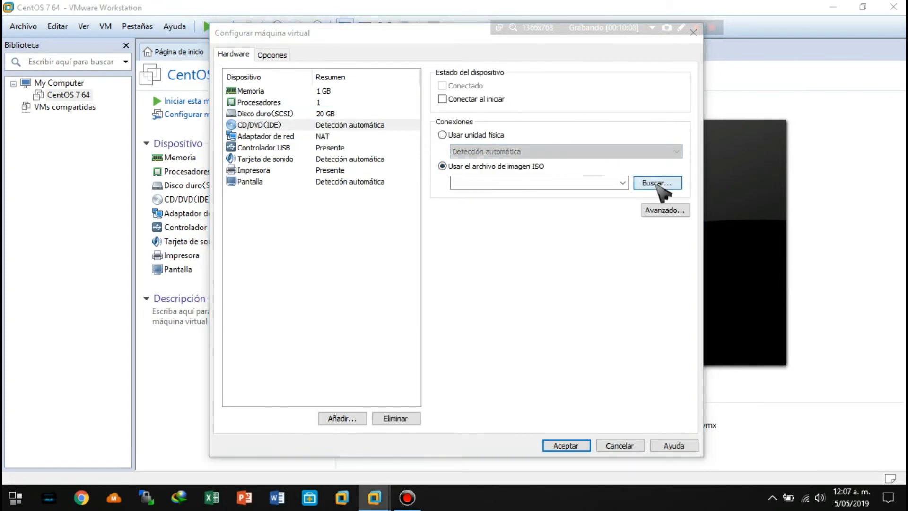
{"action": "left_click", "coordinate": [267, 193]}
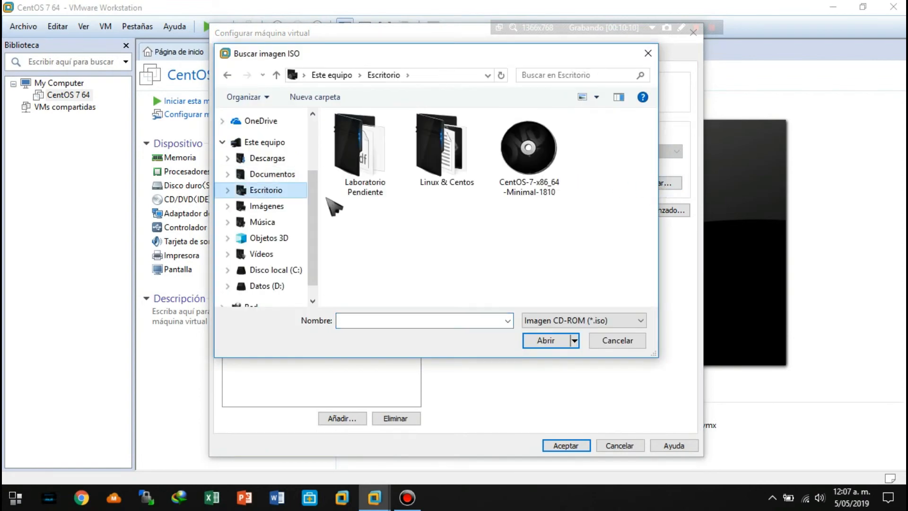
{"action": "double_click", "coordinate": [536, 163]}
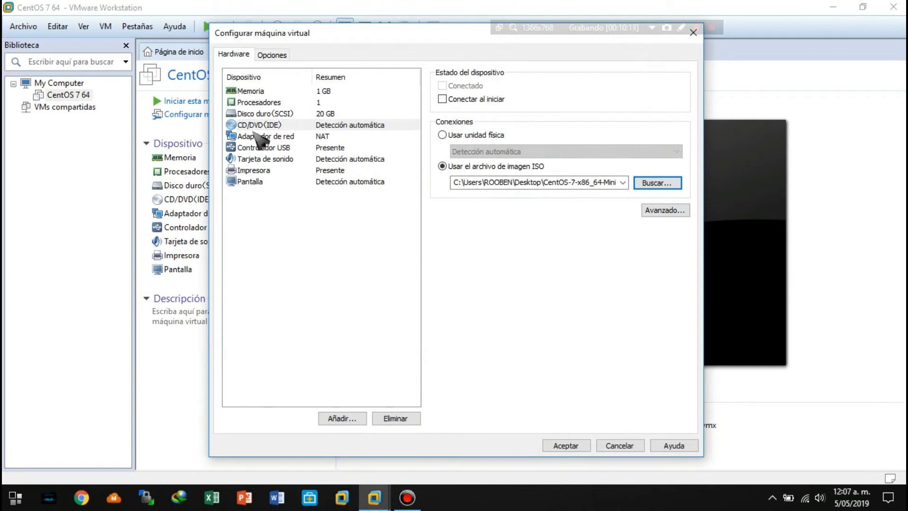
{"action": "left_click", "coordinate": [257, 114]}
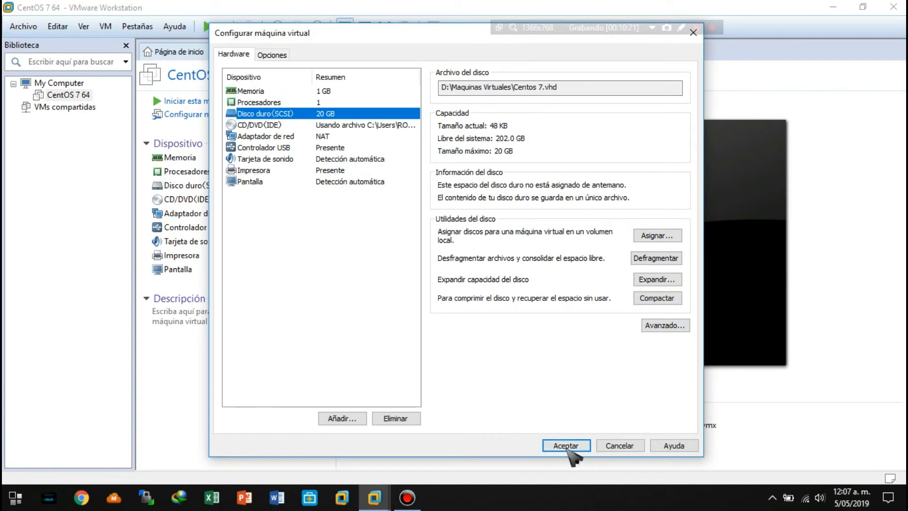
{"action": "left_click", "coordinate": [567, 447]}
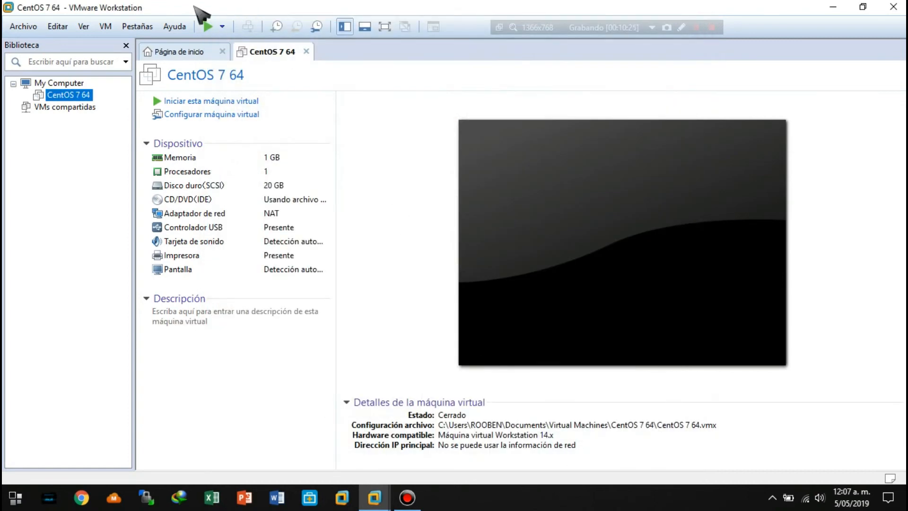
Start the CentOS 7 64 virtual machine to test booting with the ISO image assigned, and power it off.
{"action": "left_click", "coordinate": [207, 28]}
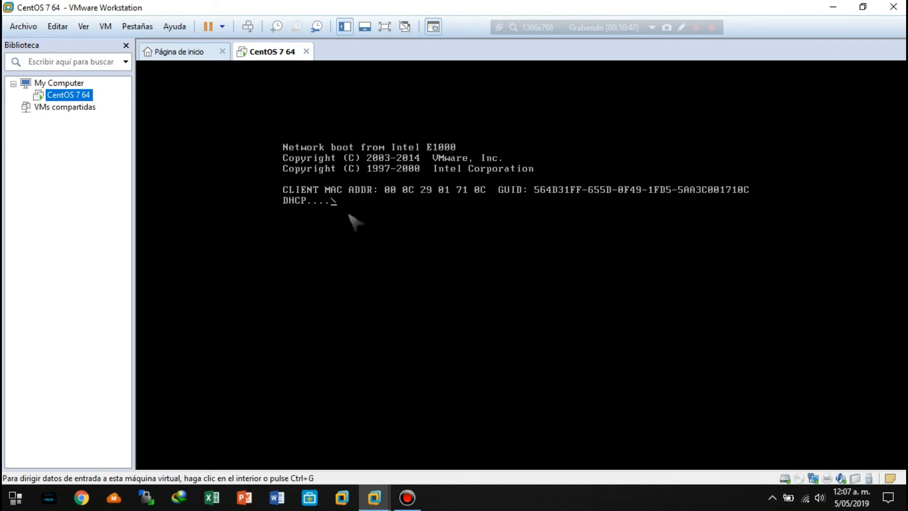
{"action": "left_click", "coordinate": [695, 27]}
{"action": "left_click", "coordinate": [696, 27]}
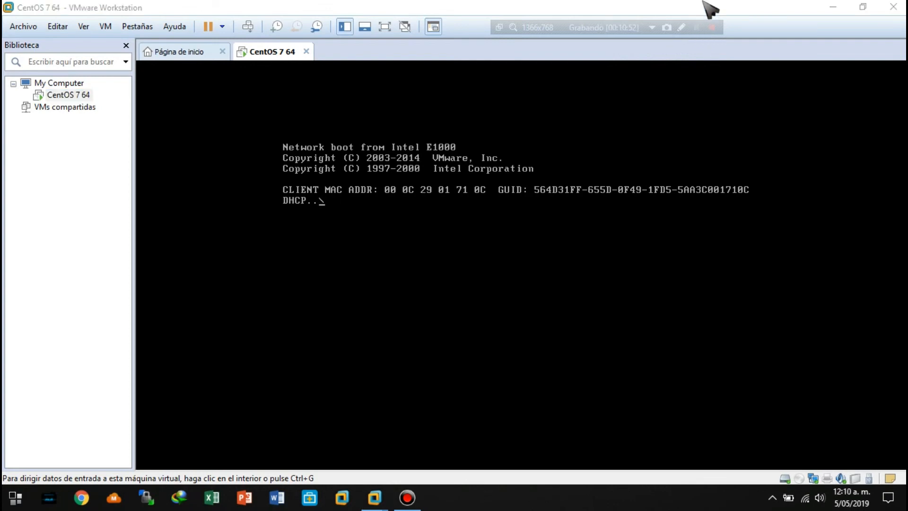
{"action": "left_click", "coordinate": [307, 51]}
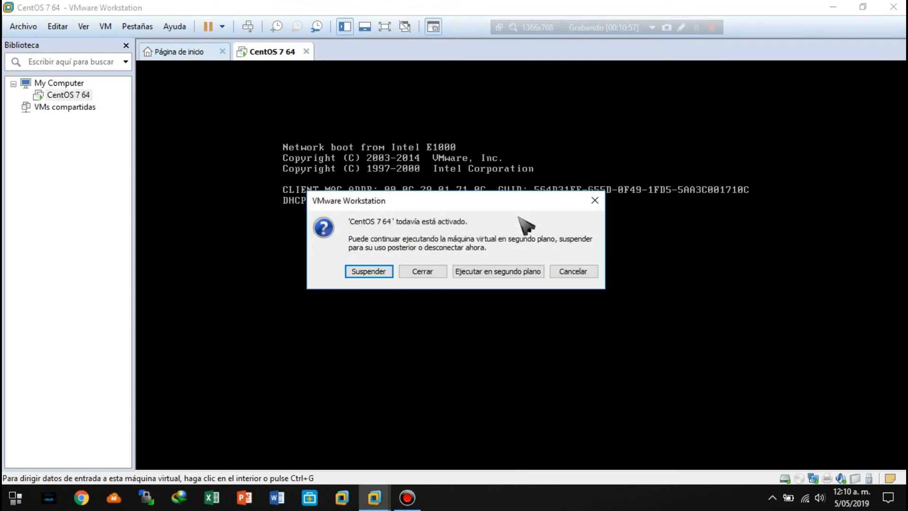
{"action": "left_click", "coordinate": [424, 271]}
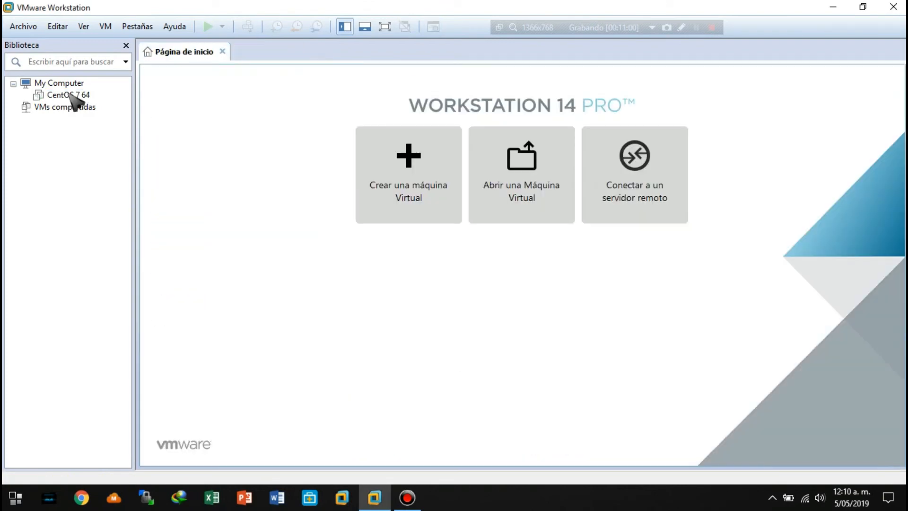
In the CentOS 7 64 hardware settings, enable Conectar al iniciar for the CD/DVD drive and accept the change.
{"action": "left_click", "coordinate": [57, 94]}
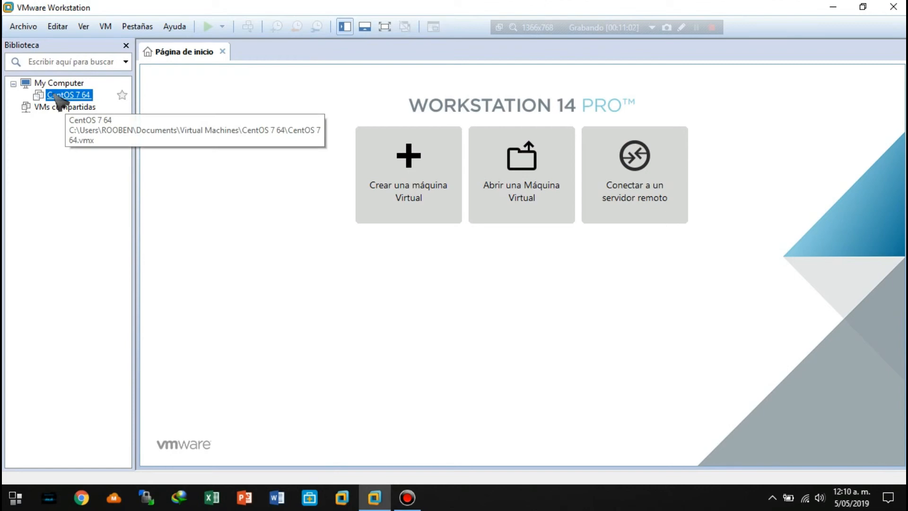
{"action": "double_click", "coordinate": [59, 95]}
{"action": "right_click", "coordinate": [54, 94]}
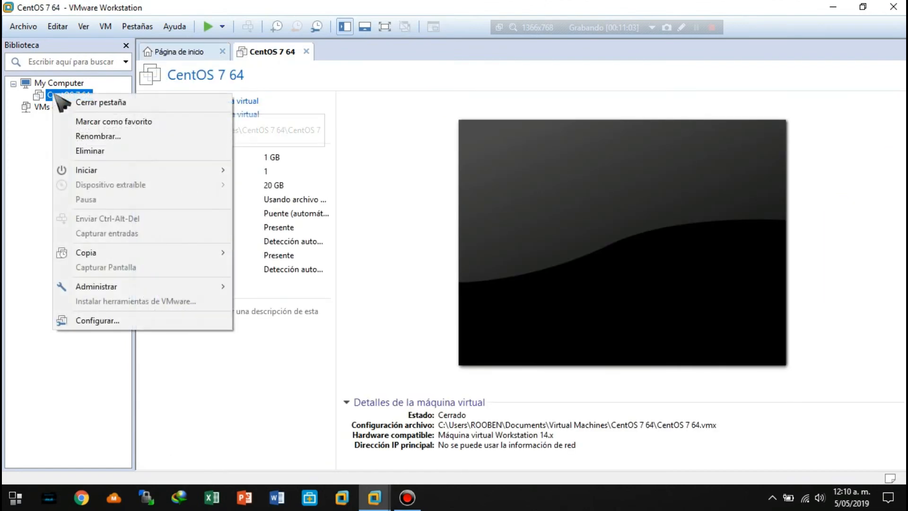
{"action": "left_click", "coordinate": [87, 329]}
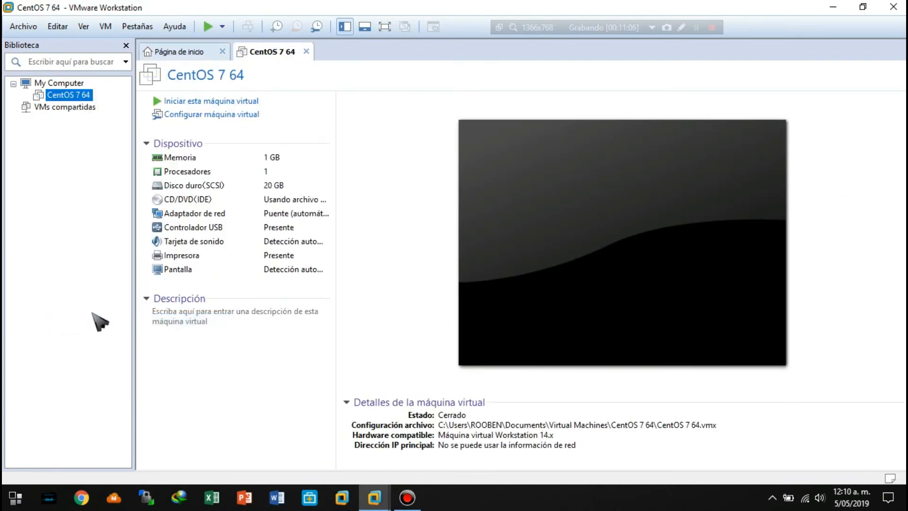
{"action": "key", "text": "ctrl+d"}
{"action": "left_click", "coordinate": [262, 126]}
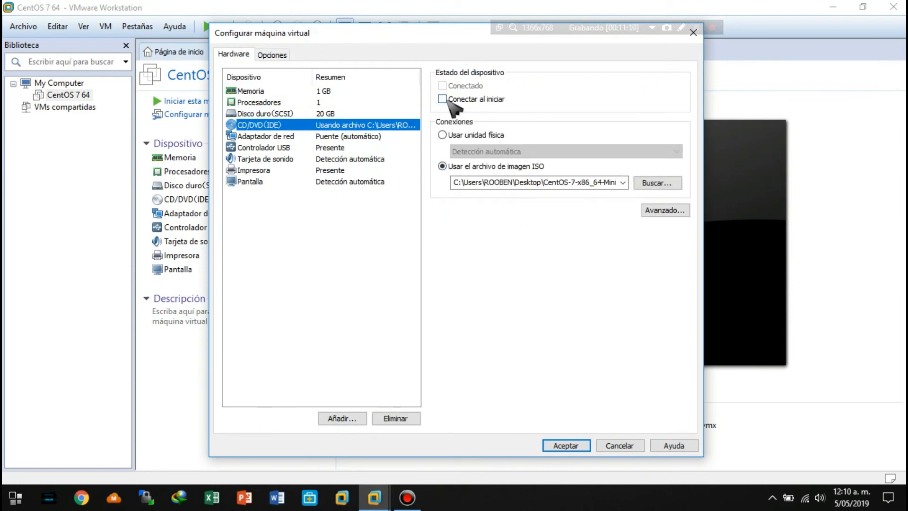
{"action": "left_click", "coordinate": [442, 99]}
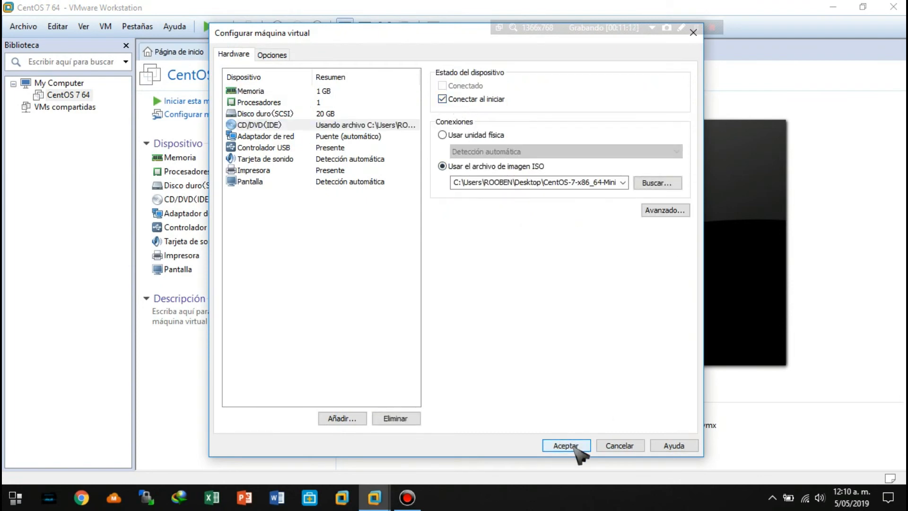
{"action": "left_click", "coordinate": [571, 445]}
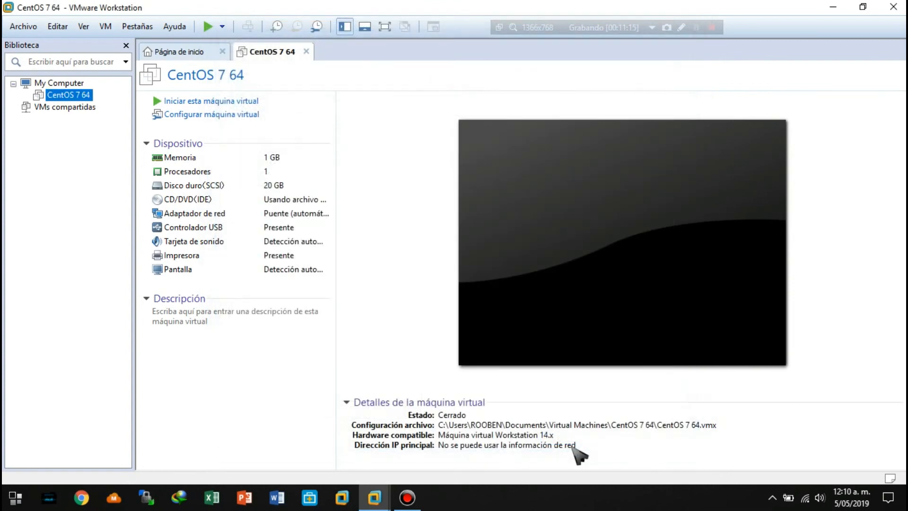
Start the CentOS 7 64 virtual machine, check its installer boot in full screen, and power the machine off.
{"action": "left_click", "coordinate": [208, 27]}
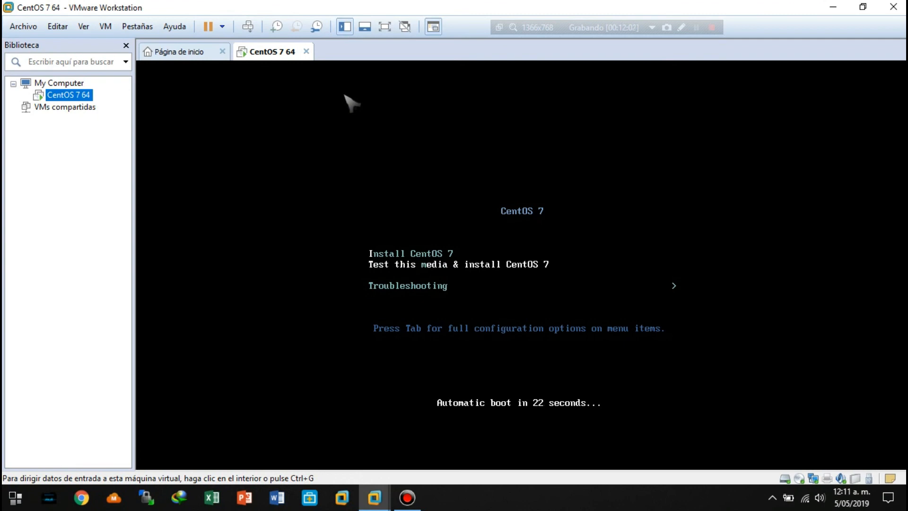
{"action": "left_click", "coordinate": [384, 28]}
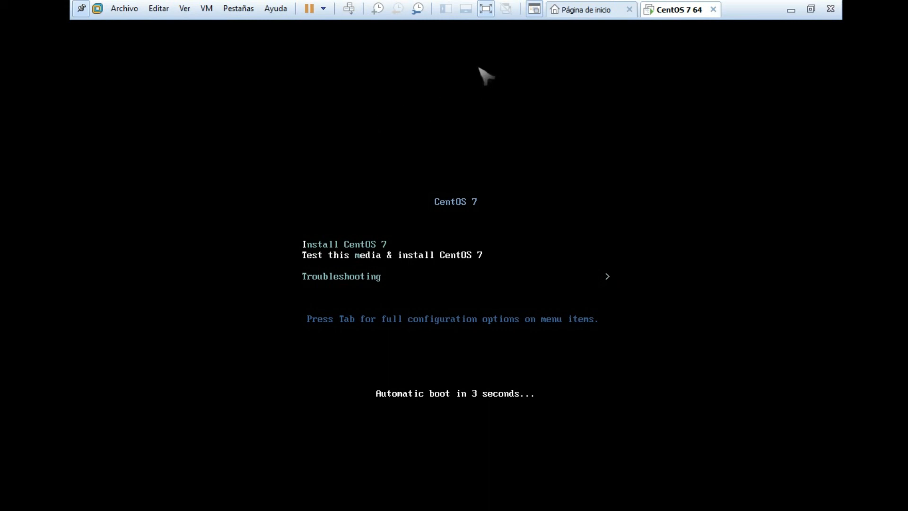
{"action": "left_click", "coordinate": [486, 9]}
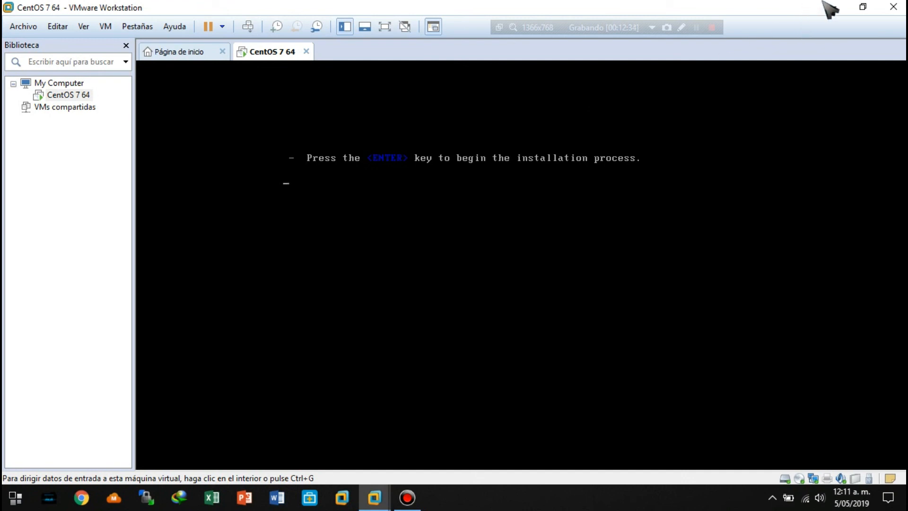
{"action": "left_click", "coordinate": [306, 51]}
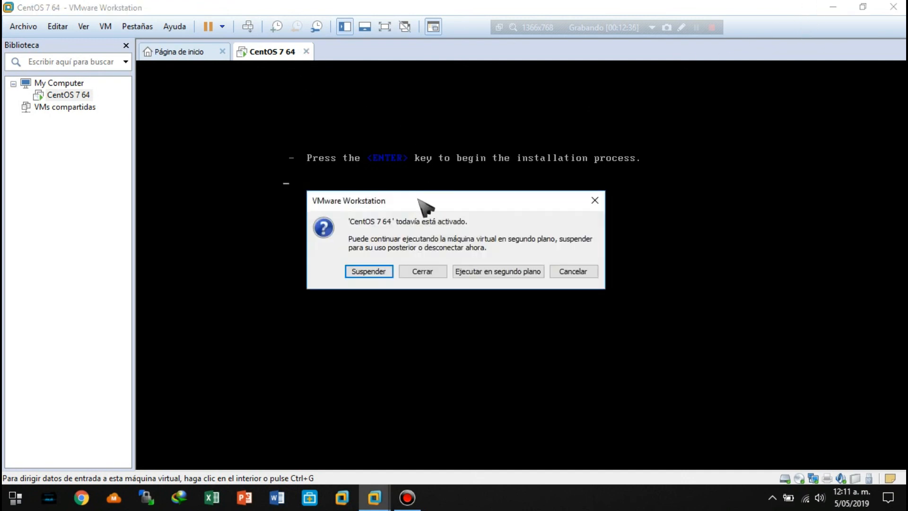
{"action": "left_click", "coordinate": [422, 270]}
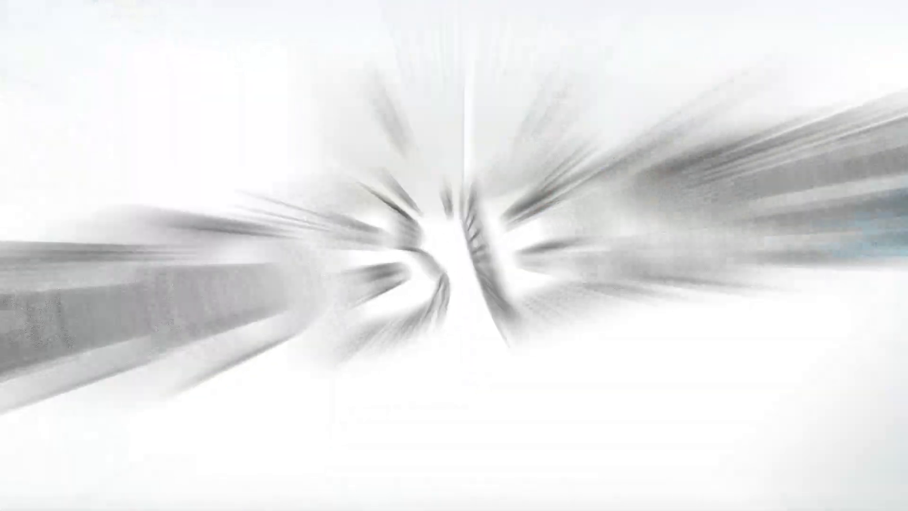